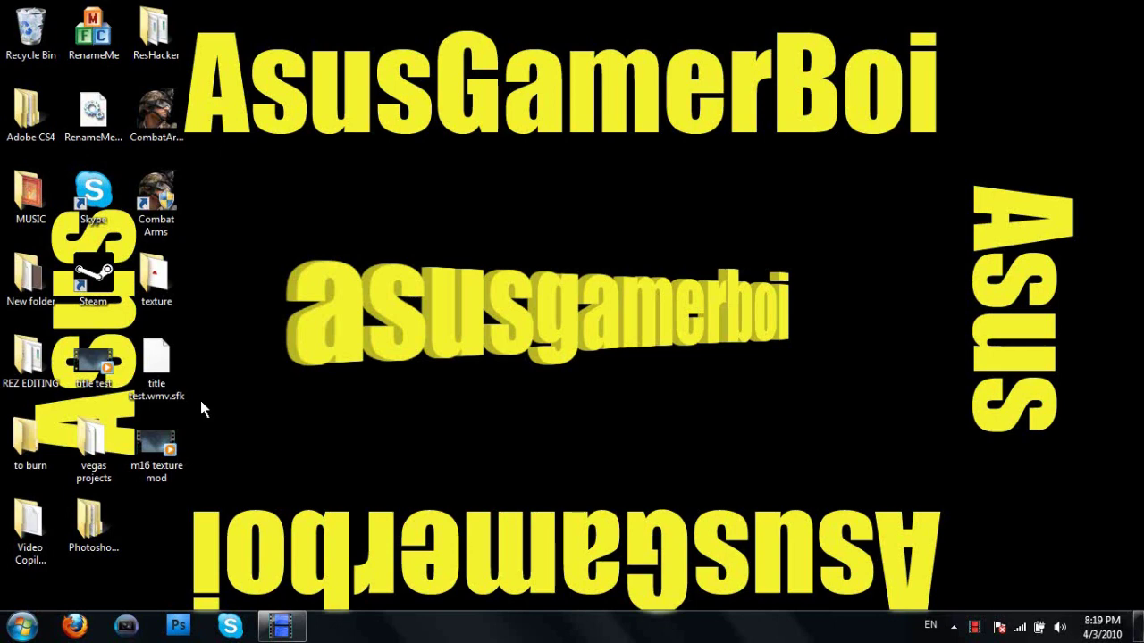
Step: Move the ResHacker desktop icon down beside the vegas projects icon
{"action": "left_click_drag", "start_coordinate": [295, 240], "coordinate": [829, 466]}
{"action": "mouse_move", "coordinate": [829, 398]}
{"action": "left_mouse_down"}
{"action": "mouse_move", "coordinate": [256, 196]}
{"action": "mouse_move", "coordinate": [828, 398]}
{"action": "left_mouse_up"}
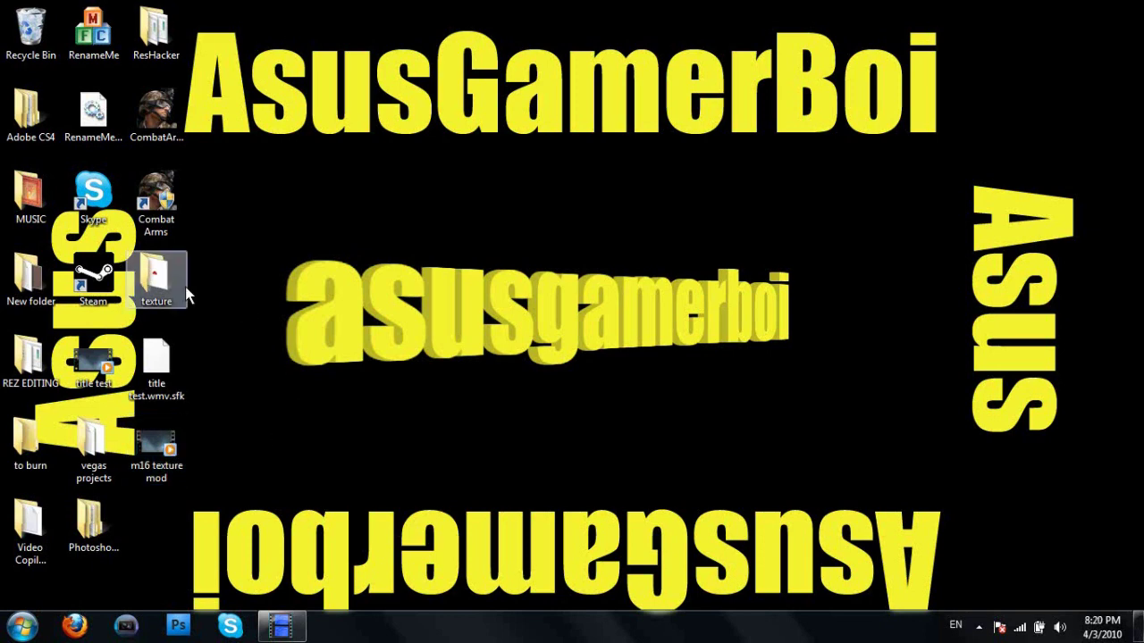
{"action": "left_click_drag", "start_coordinate": [156, 31], "coordinate": [228, 505]}
Step: Extract GUNS_T_PV_AR.rez from the Combat Arms Game folder with RezXtract, then close RezXtract
{"action": "double_click", "coordinate": [143, 447]}
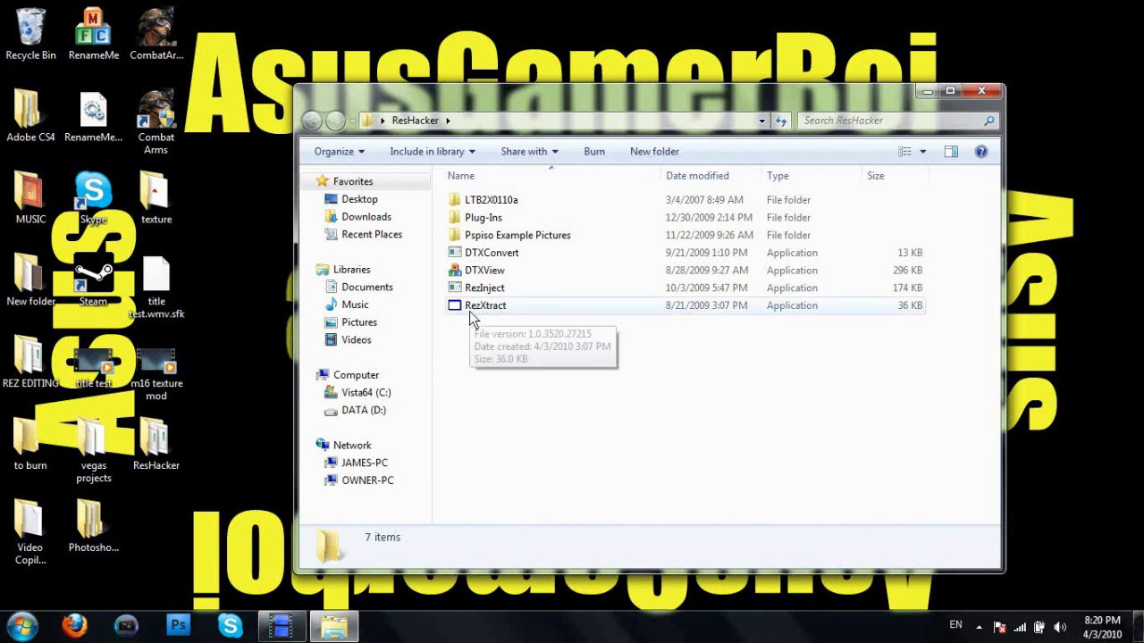
{"action": "double_click", "coordinate": [485, 309]}
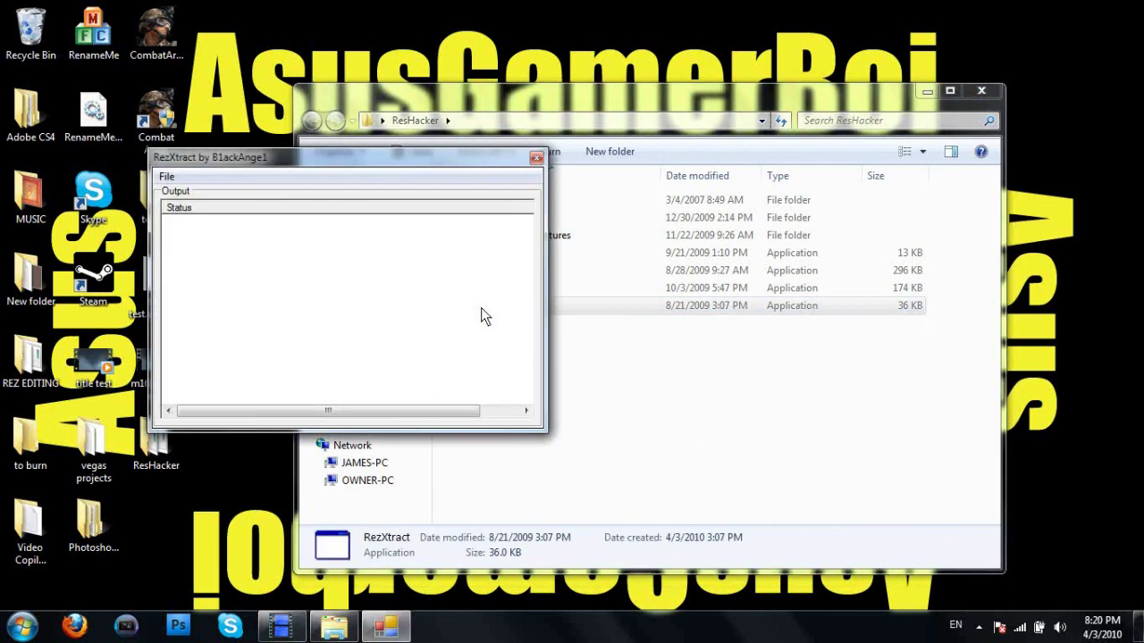
{"action": "left_click", "coordinate": [167, 177]}
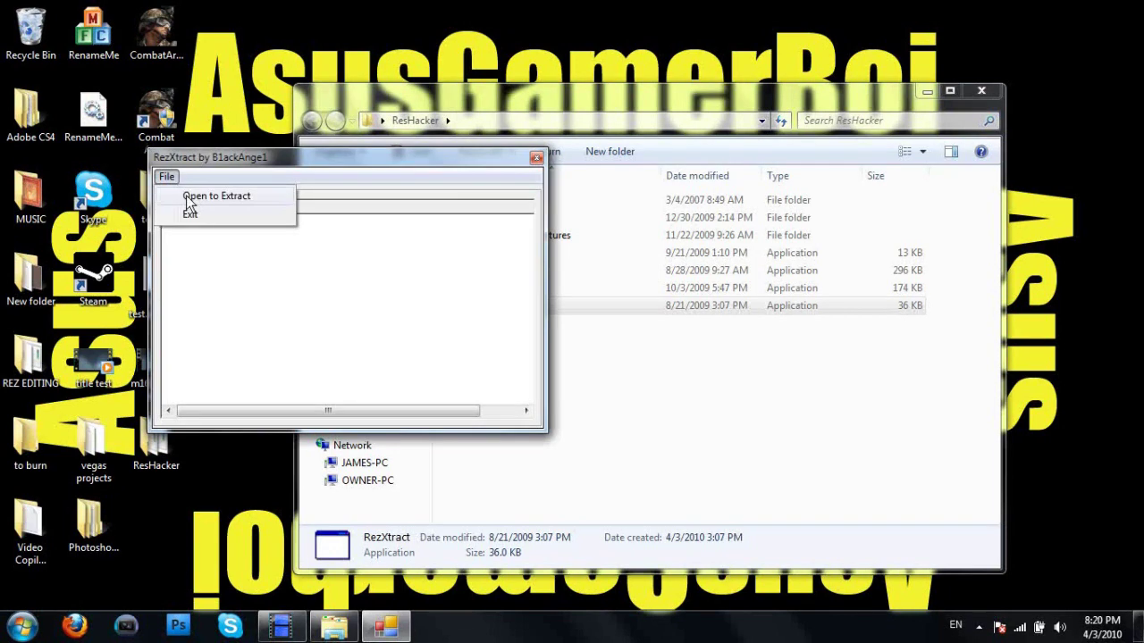
{"action": "left_click", "coordinate": [190, 199]}
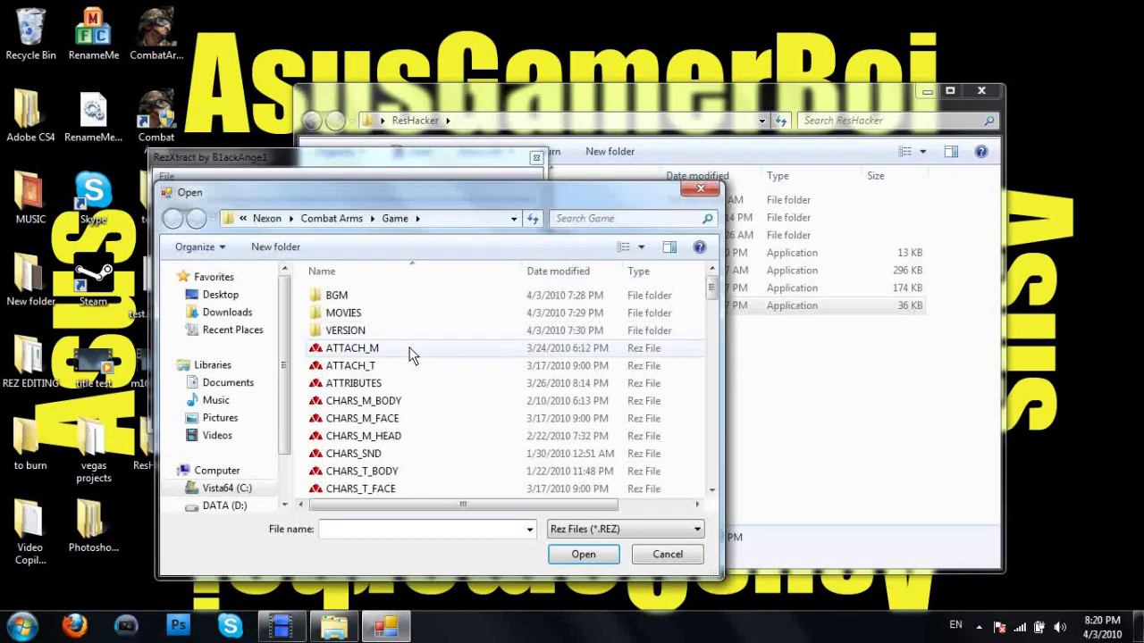
{"action": "left_click_drag", "start_coordinate": [712, 286], "coordinate": [686, 393]}
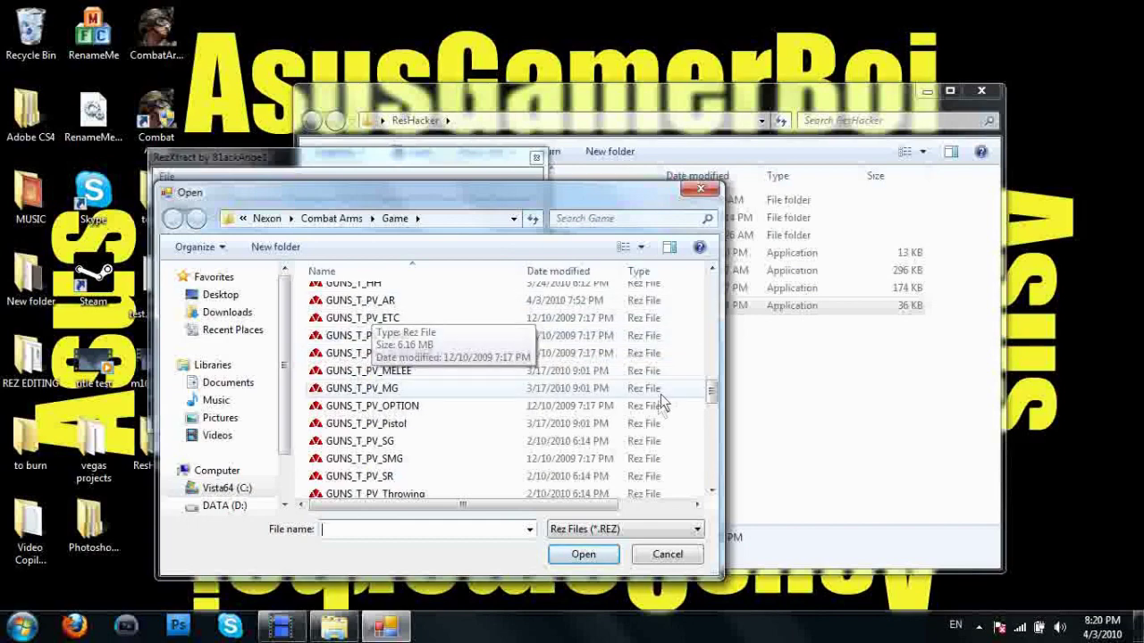
{"action": "mouse_move", "coordinate": [711, 390]}
{"action": "left_mouse_down"}
{"action": "mouse_move", "coordinate": [714, 344]}
{"action": "mouse_move", "coordinate": [711, 398]}
{"action": "mouse_move", "coordinate": [711, 386]}
{"action": "left_mouse_up"}
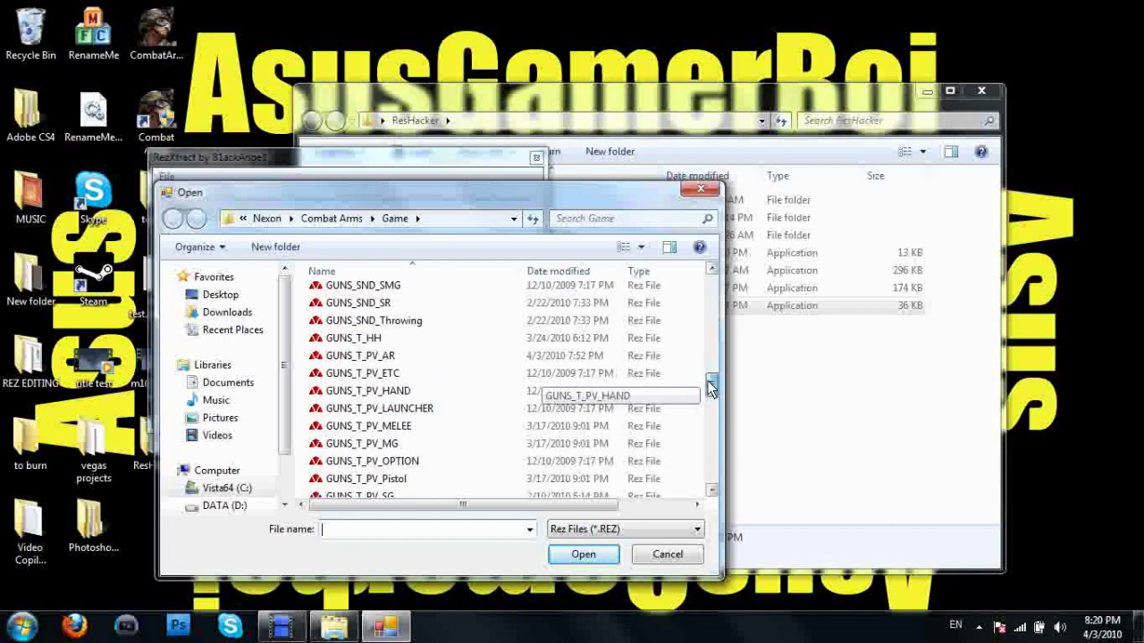
{"action": "left_click", "coordinate": [394, 358]}
{"action": "left_click", "coordinate": [584, 554]}
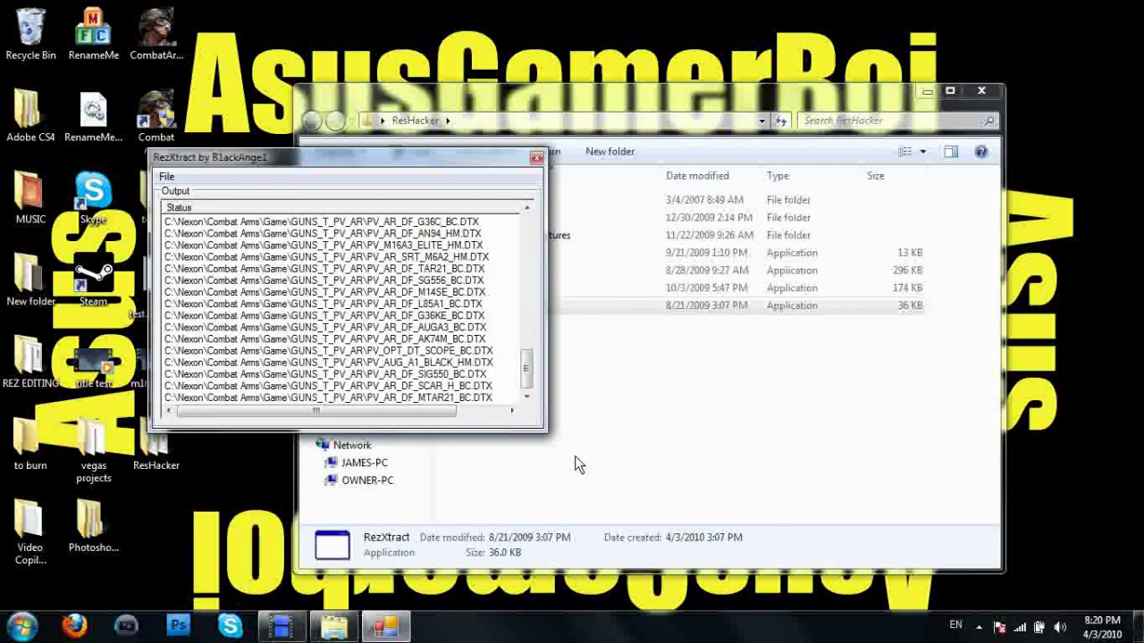
{"action": "left_click", "coordinate": [378, 389]}
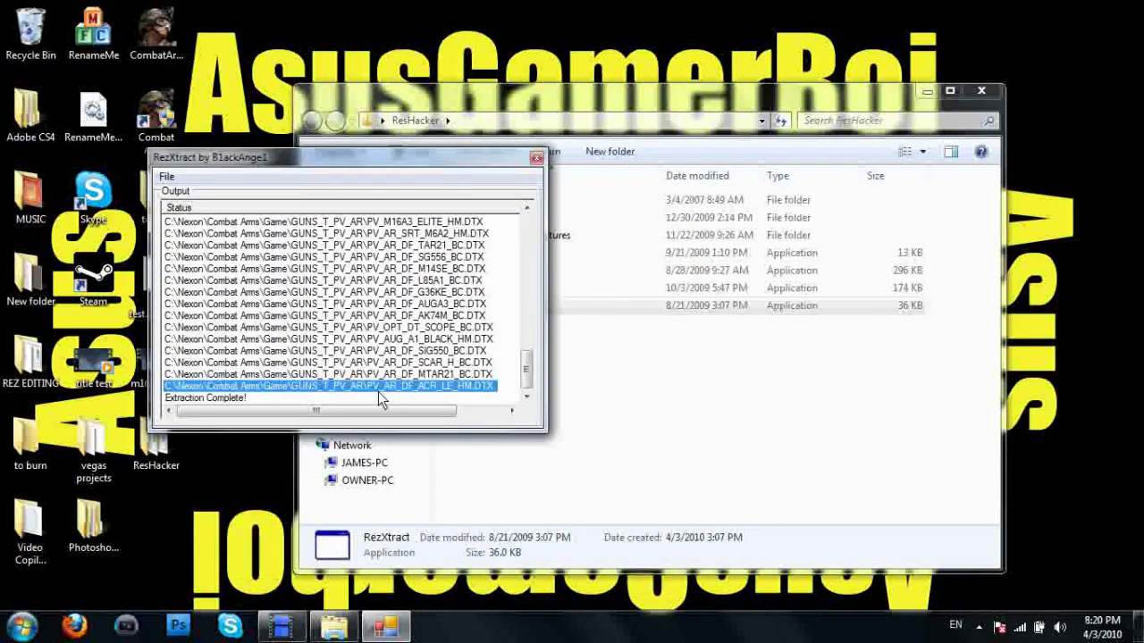
{"action": "left_click", "coordinate": [536, 160]}
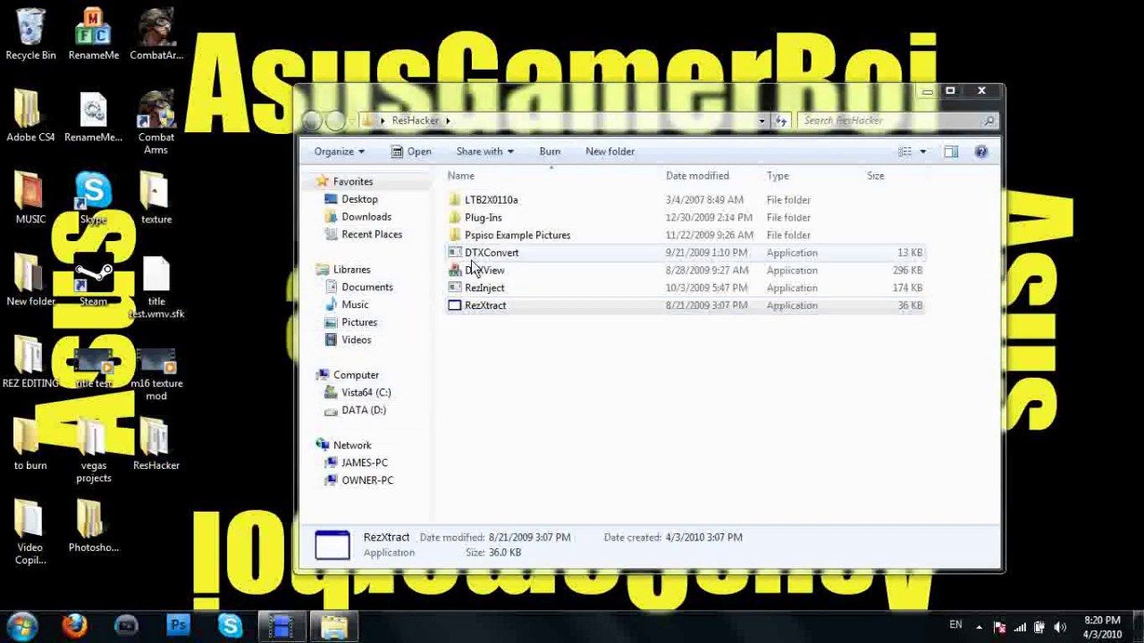
Step: Browse to C:\Nexon\Combat Arms\Game\GUNS_T_PV_AR and look through its 67 extracted textures
{"action": "left_click", "coordinate": [24, 624]}
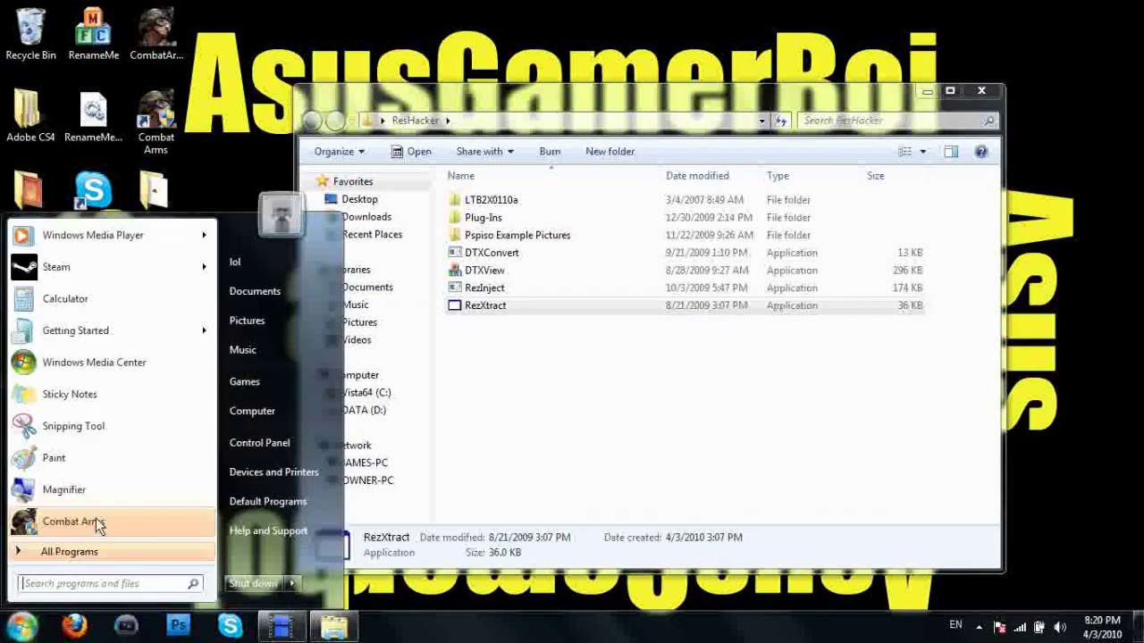
{"action": "left_click", "coordinate": [271, 417]}
{"action": "double_click", "coordinate": [508, 252]}
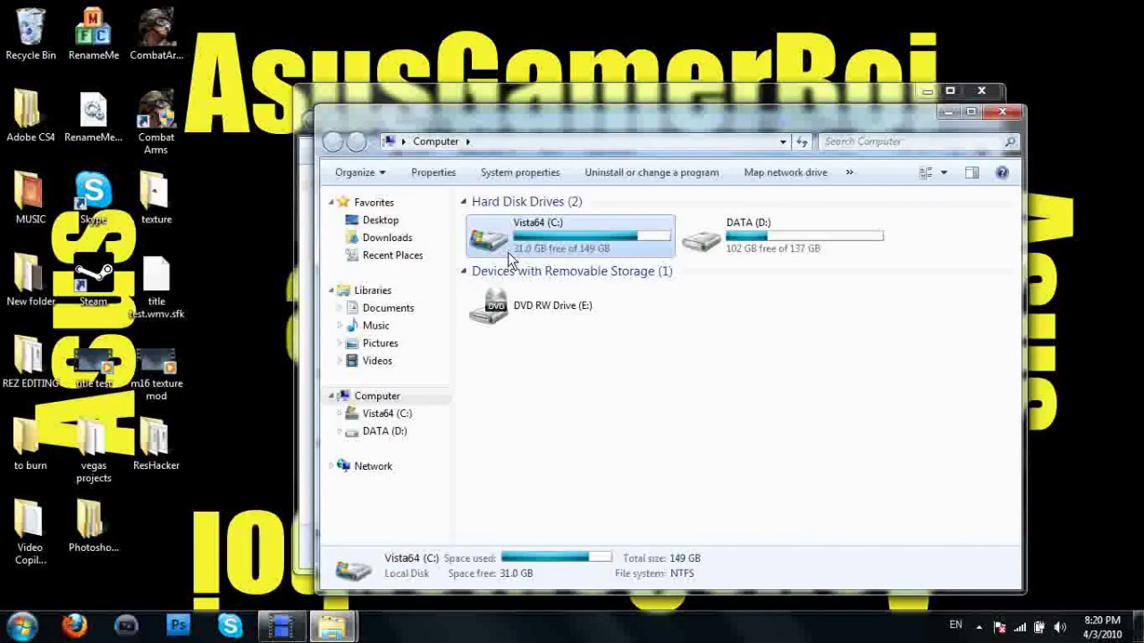
{"action": "double_click", "coordinate": [501, 326]}
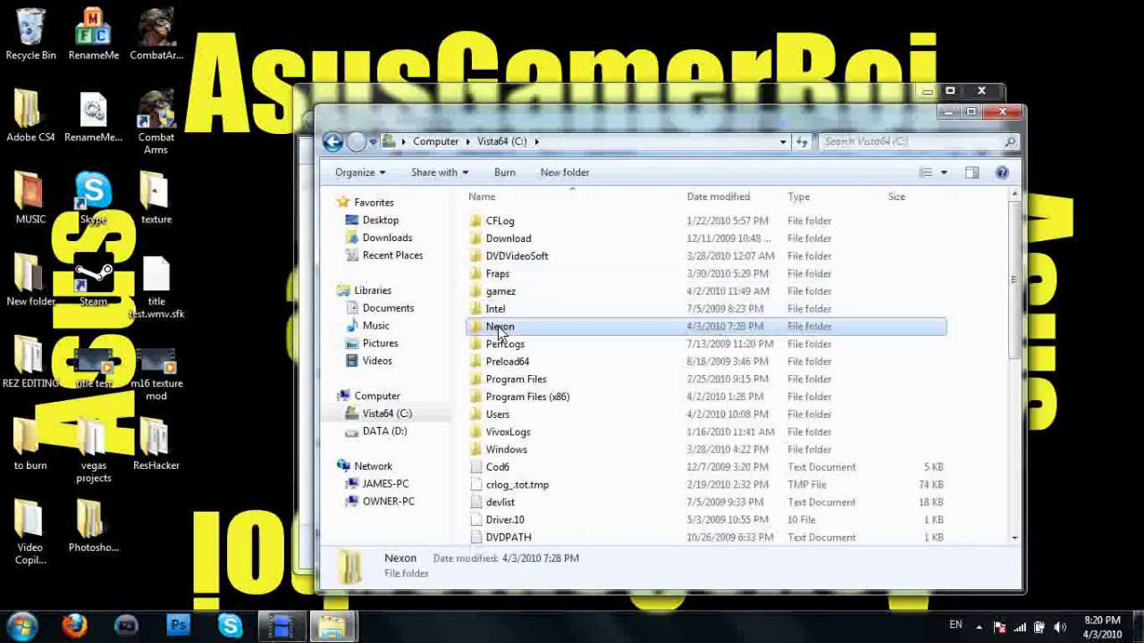
{"action": "double_click", "coordinate": [515, 223]}
{"action": "double_click", "coordinate": [510, 234]}
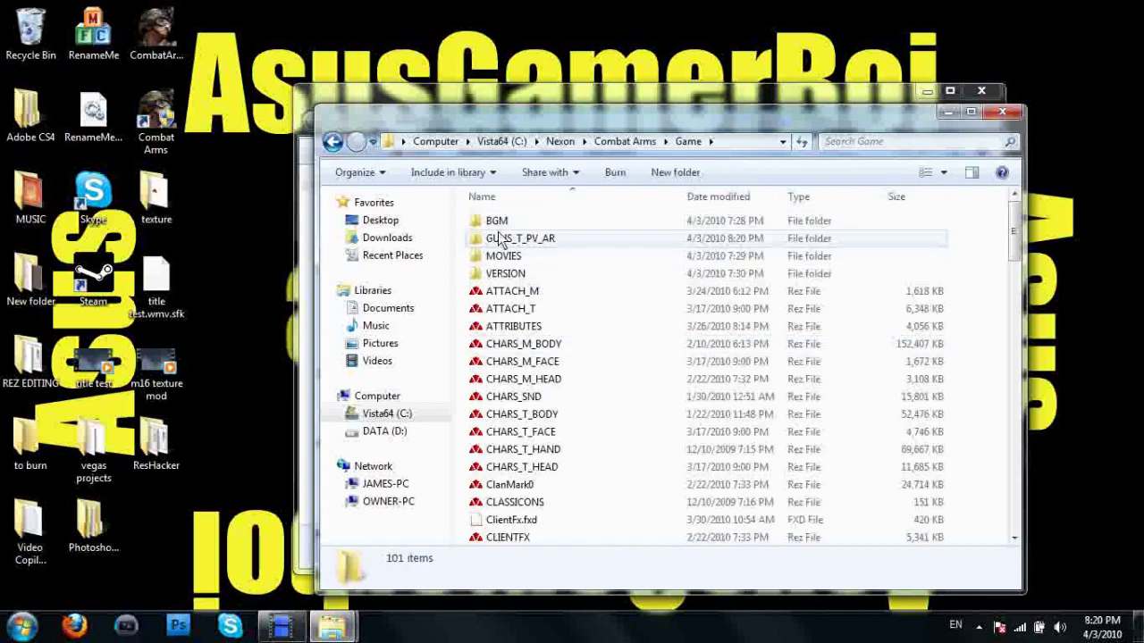
{"action": "double_click", "coordinate": [547, 240]}
{"action": "scroll", "coordinate": [536, 241], "scroll_direction": "down", "scroll_amount": 5}
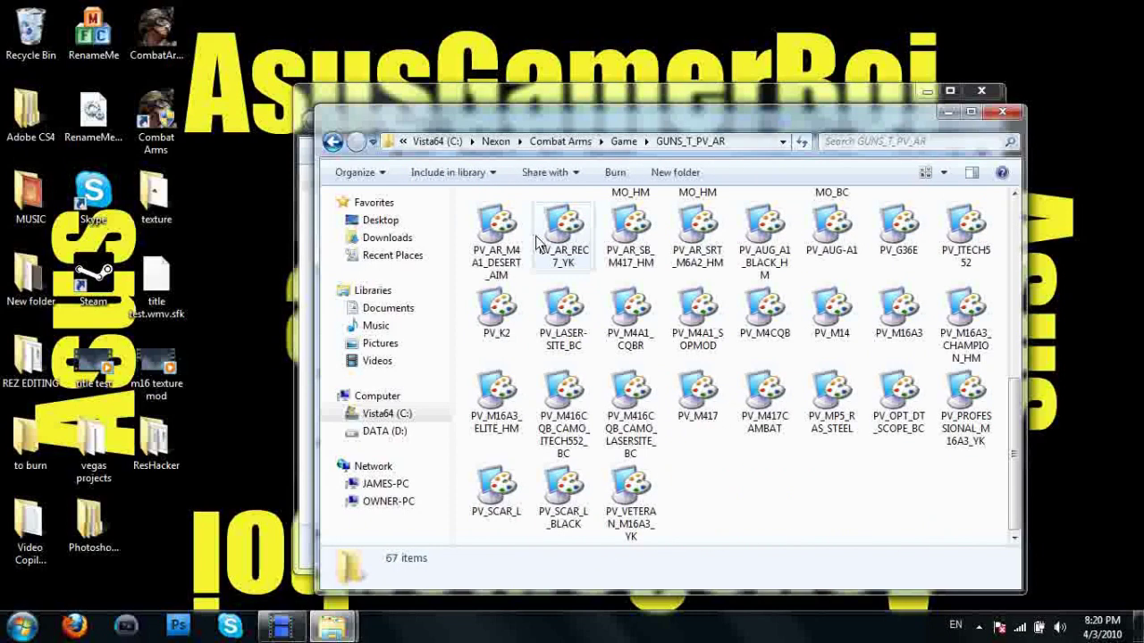
{"action": "scroll", "coordinate": [626, 232], "scroll_direction": "up", "scroll_amount": 5}
{"action": "scroll", "coordinate": [894, 205], "scroll_direction": "down", "scroll_amount": 5}
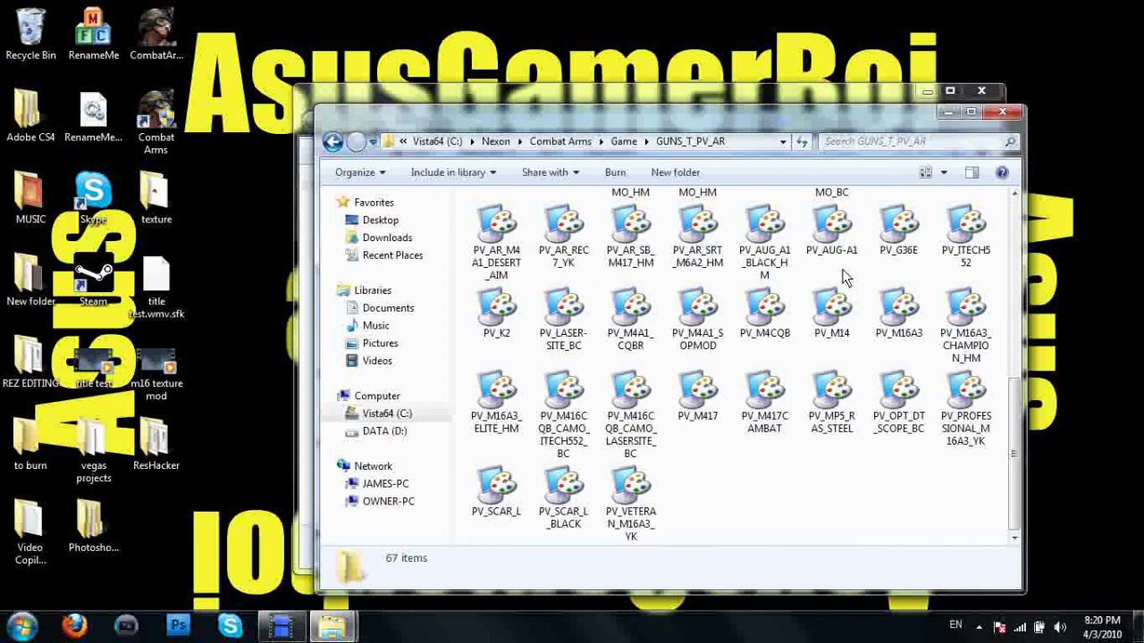
{"action": "scroll", "coordinate": [960, 184], "scroll_direction": "up", "scroll_amount": 5}
Step: Close the GUNS_T_PV_AR folder window and start a folder load in DTXConvert
{"action": "left_click", "coordinate": [1013, 113]}
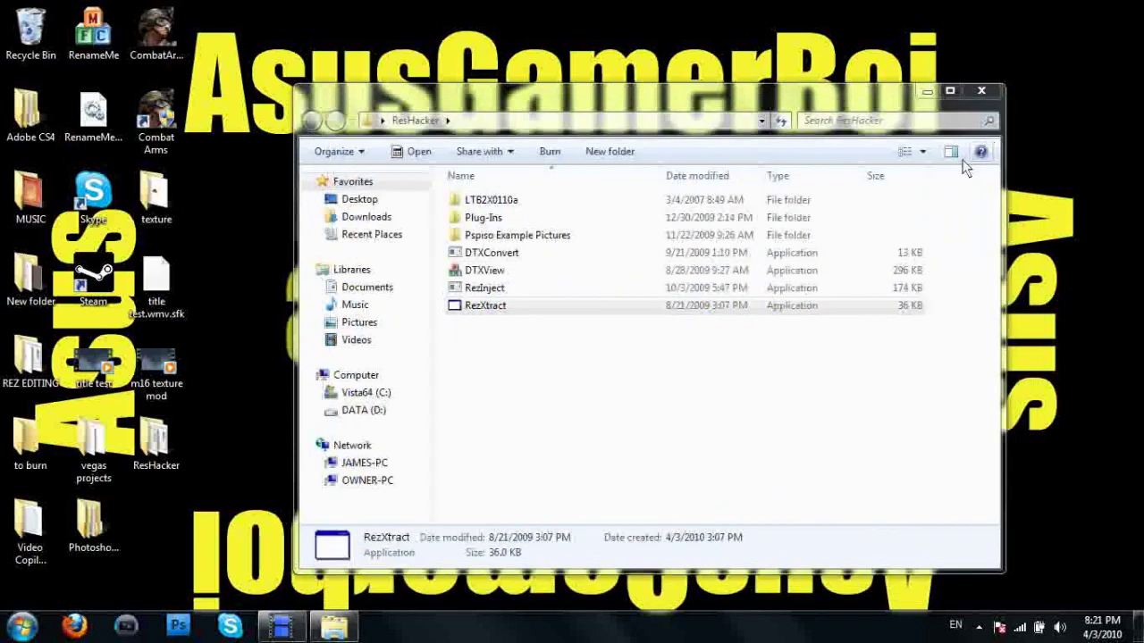
{"action": "left_click", "coordinate": [494, 254]}
{"action": "double_click", "coordinate": [493, 254]}
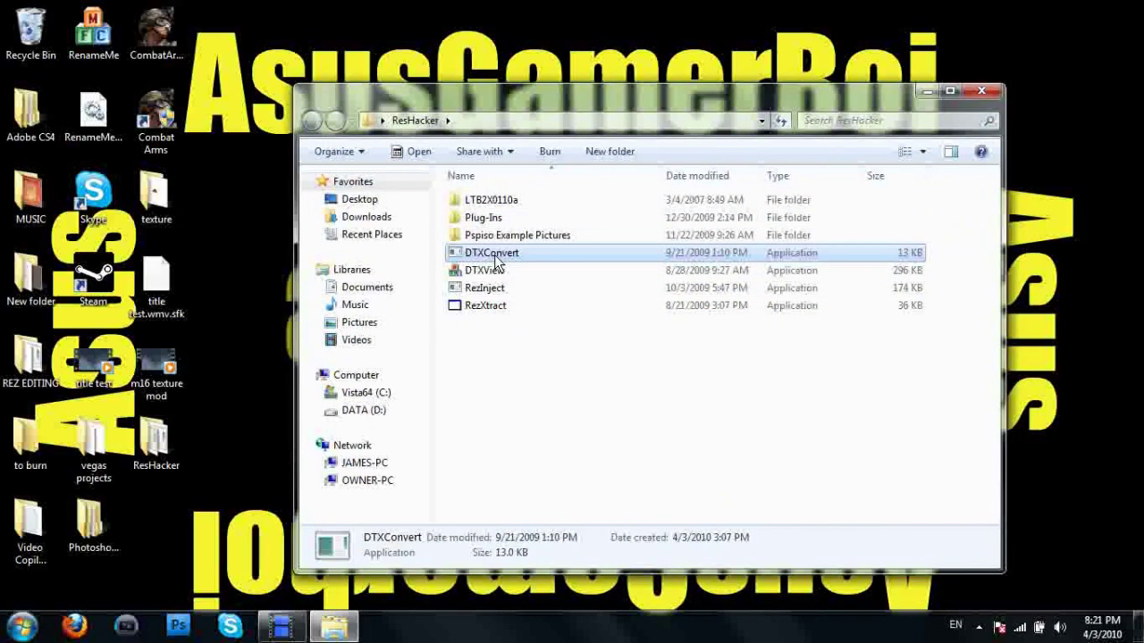
{"action": "left_click", "coordinate": [49, 53]}
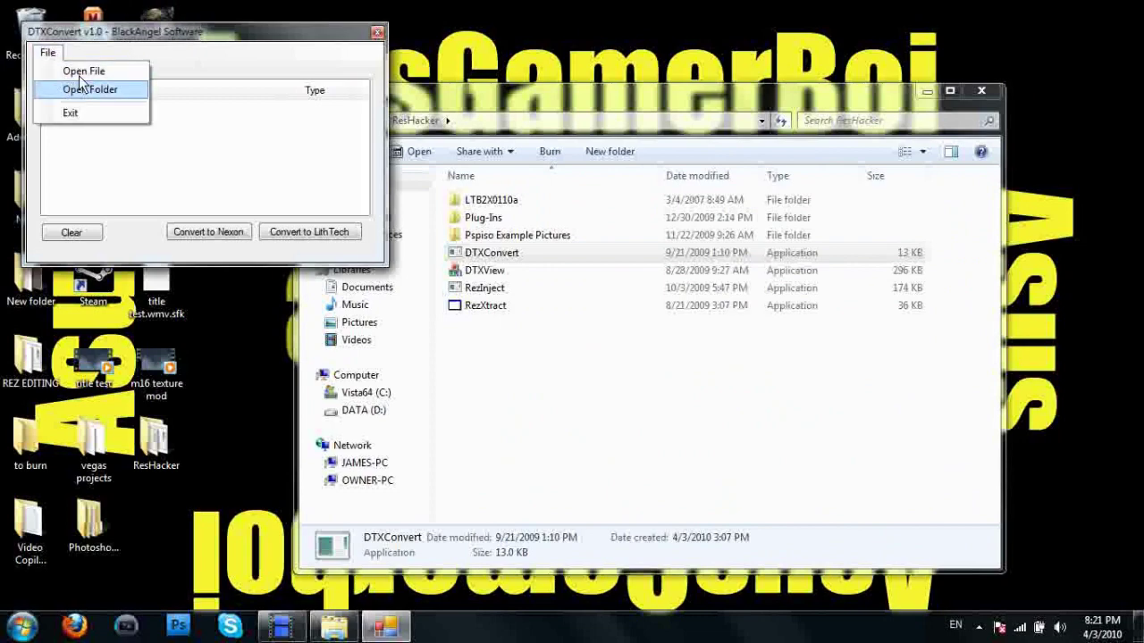
{"action": "left_click", "coordinate": [89, 90]}
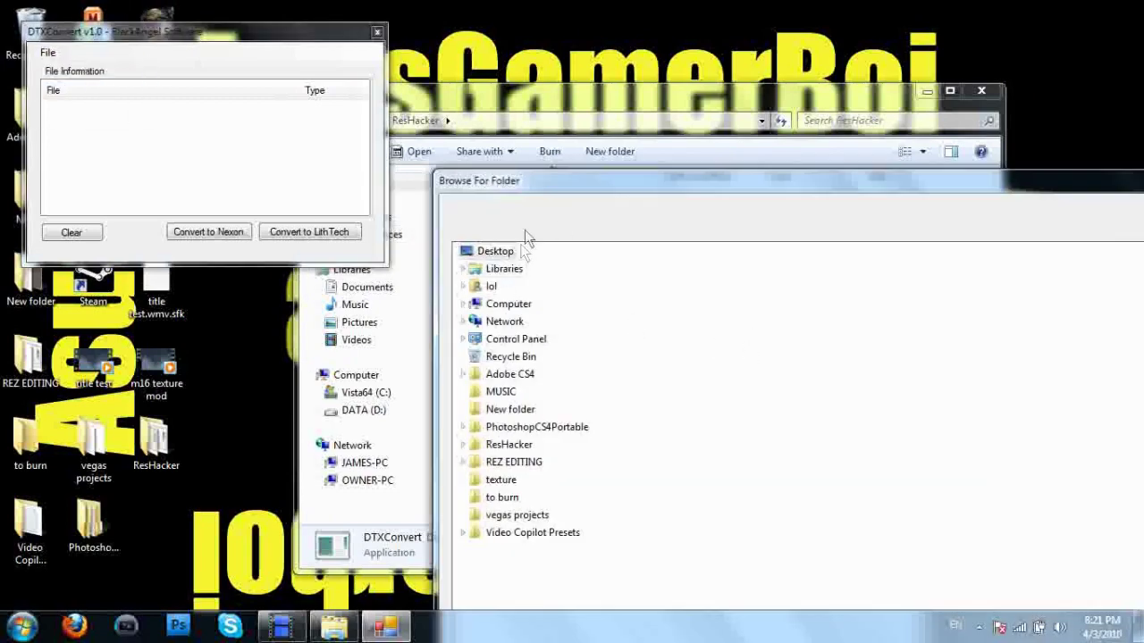
{"action": "left_click_drag", "start_coordinate": [495, 185], "coordinate": [68, 23]}
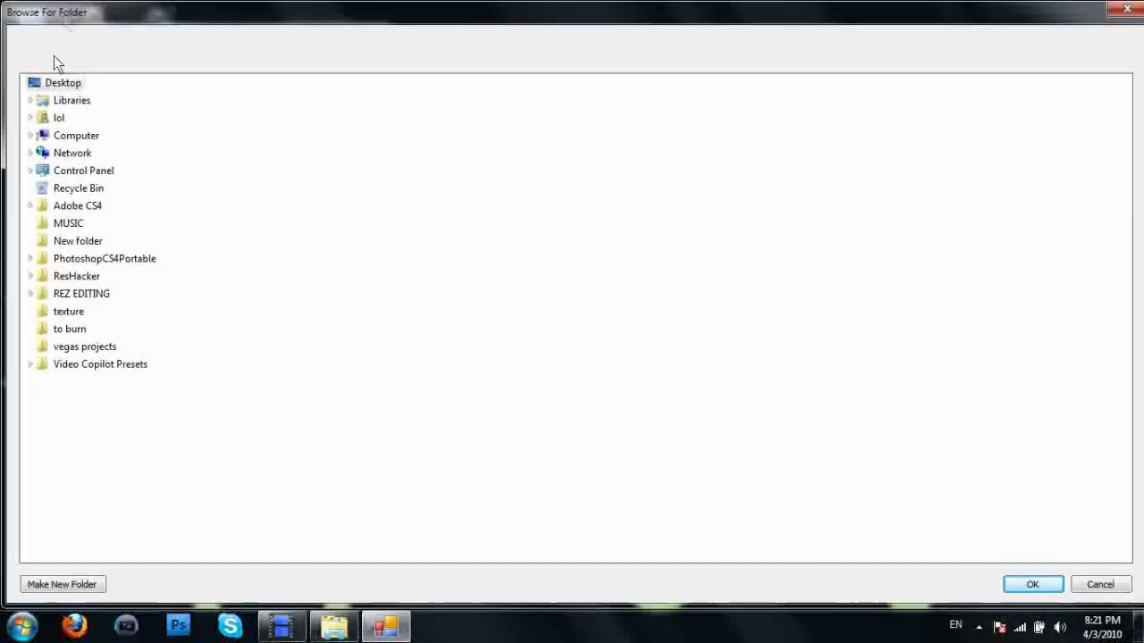
Step: Load the C:\Nexon\Combat Arms\Game\GUNS_T_PV_AR folder's textures into DTXConvert
{"action": "double_click", "coordinate": [83, 140]}
{"action": "double_click", "coordinate": [83, 154]}
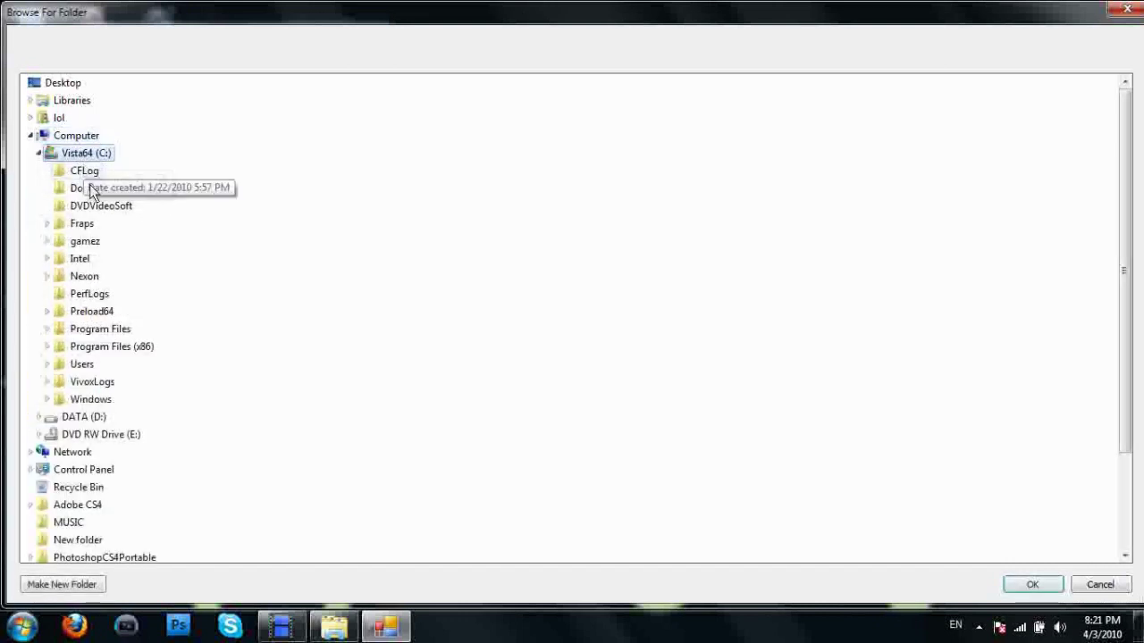
{"action": "double_click", "coordinate": [86, 276]}
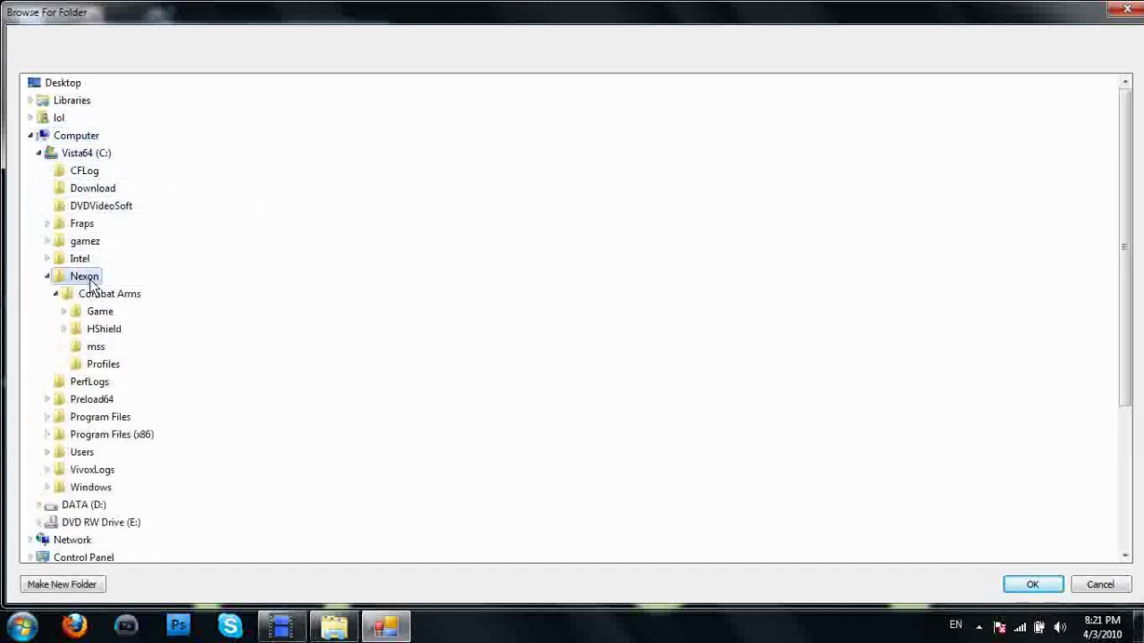
{"action": "left_click_drag", "start_coordinate": [96, 297], "coordinate": [86, 277]}
{"action": "left_click", "coordinate": [737, 161]}
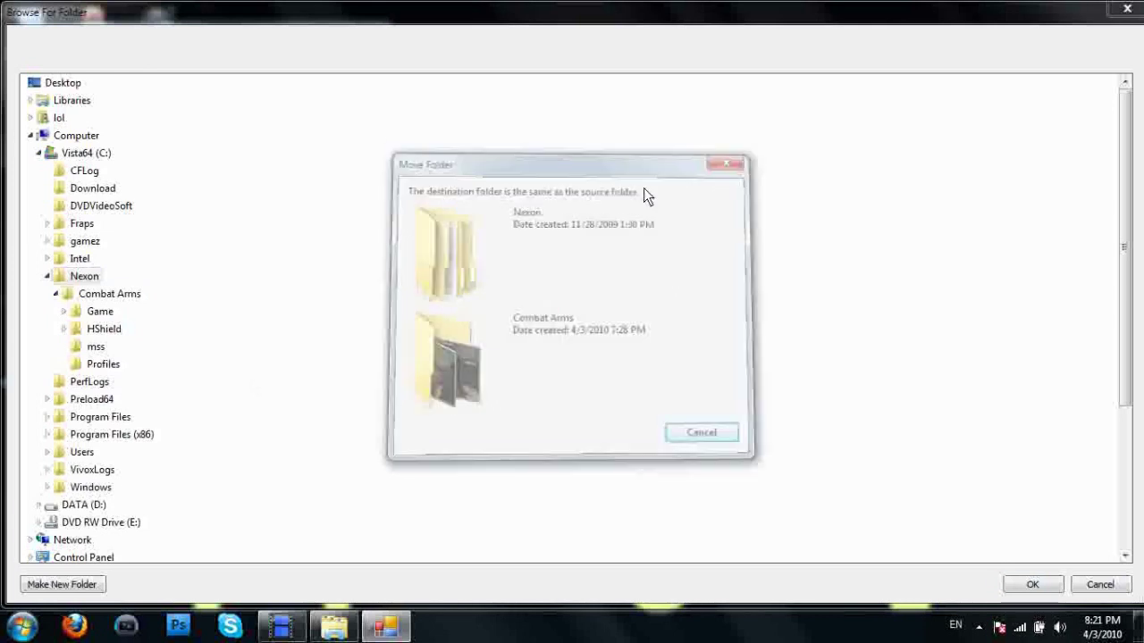
{"action": "left_click", "coordinate": [98, 309]}
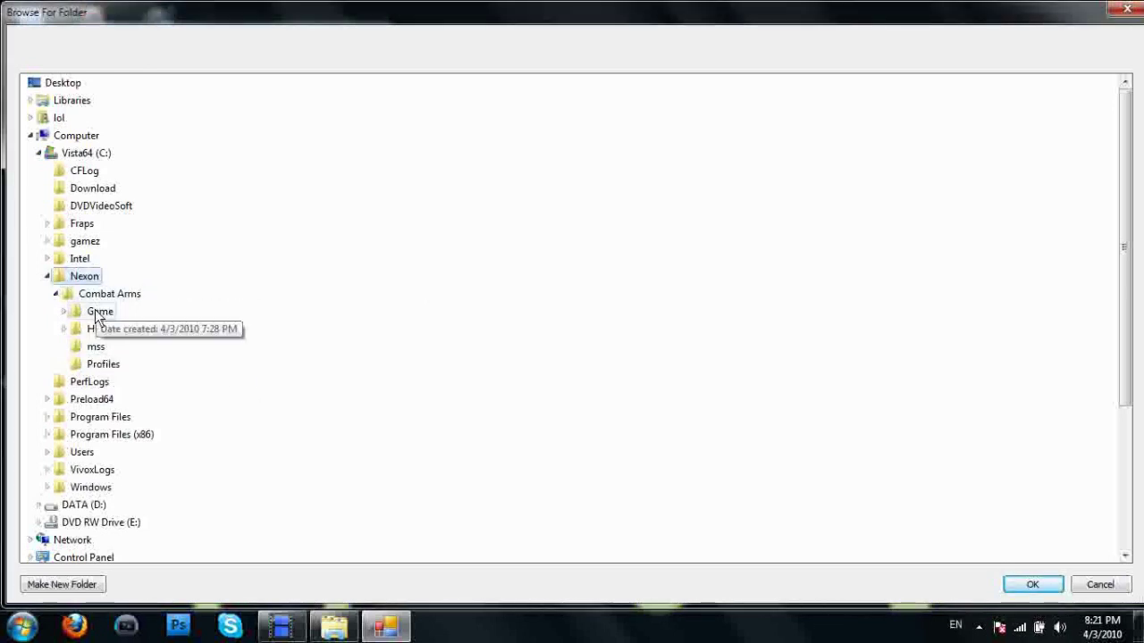
{"action": "left_click", "coordinate": [117, 347]}
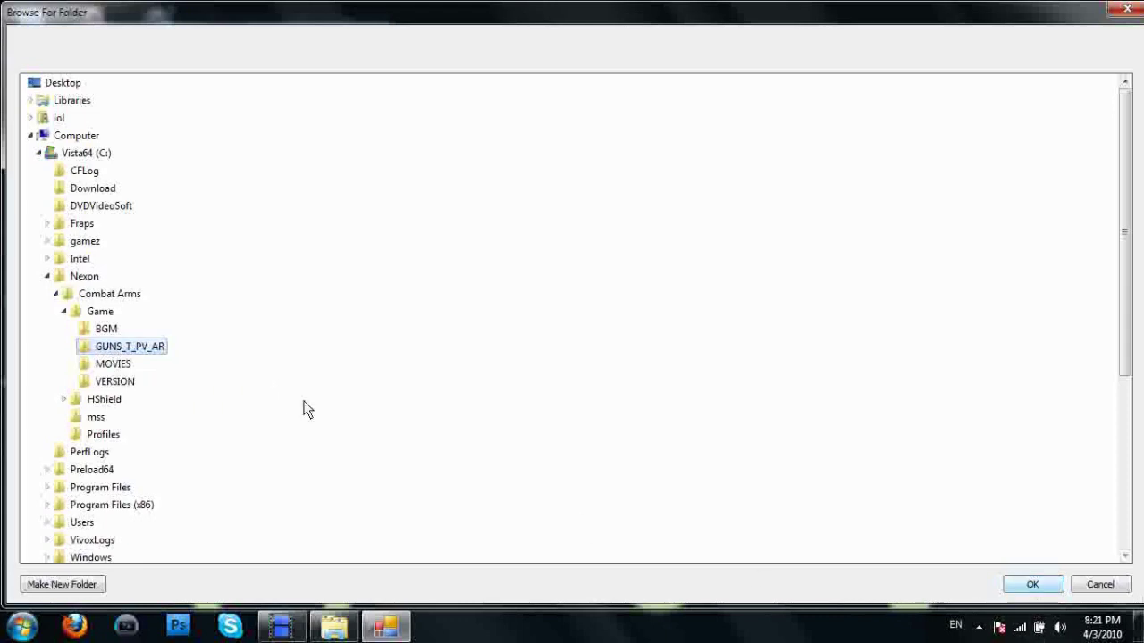
{"action": "left_click", "coordinate": [1024, 588]}
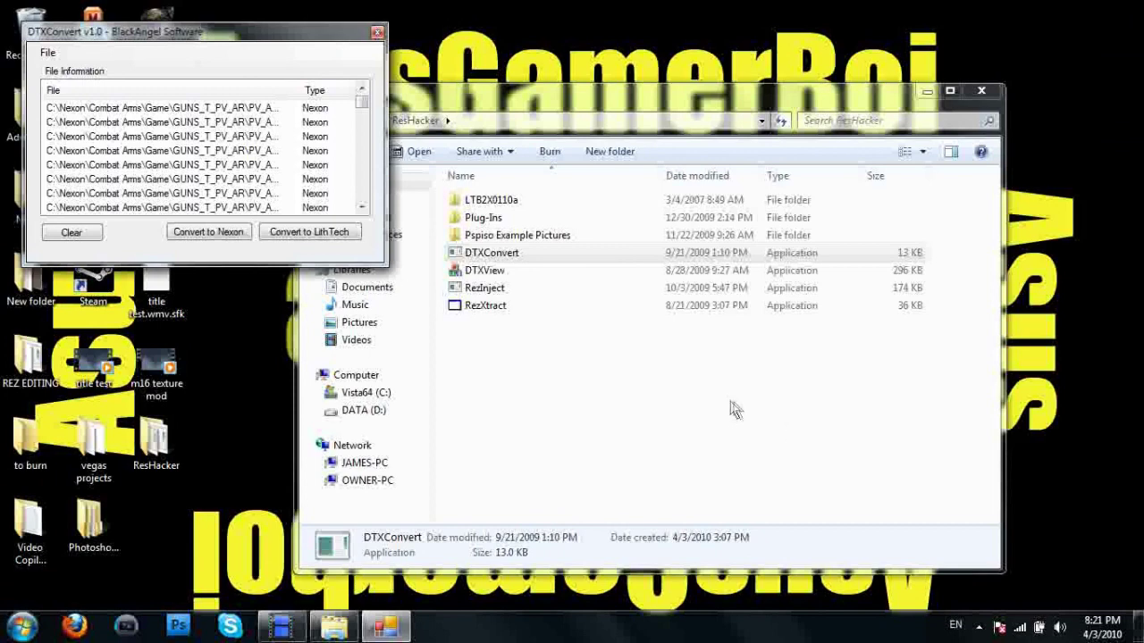
Step: Convert the listed textures to LithTech format and move DTXConvert aside
{"action": "left_click", "coordinate": [749, 423]}
{"action": "left_click", "coordinate": [252, 244]}
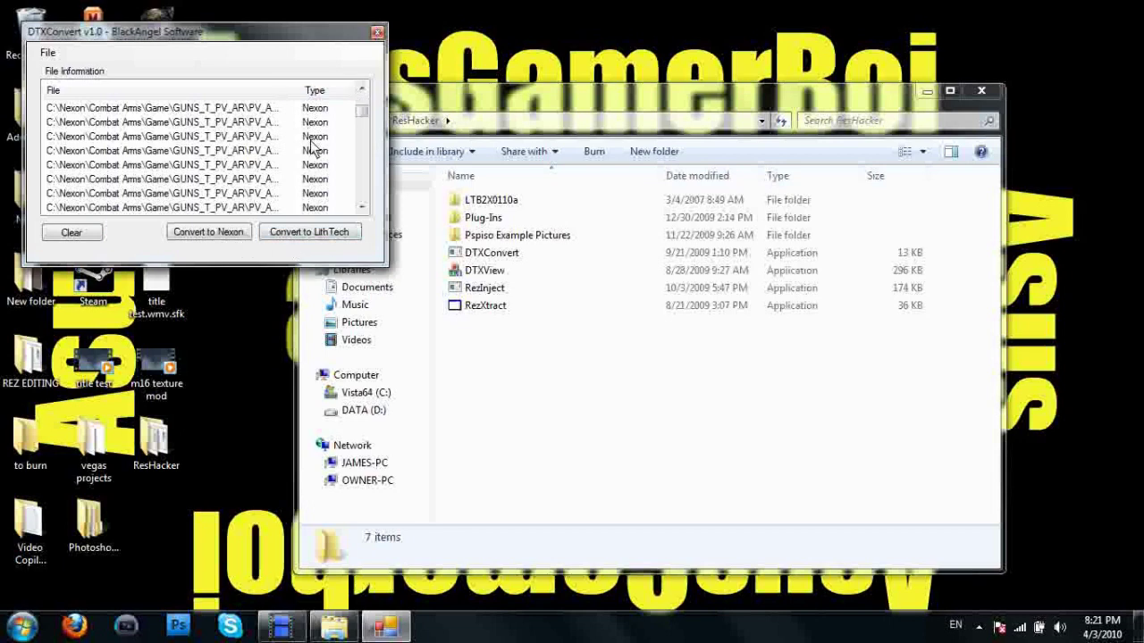
{"action": "scroll", "coordinate": [315, 149], "scroll_direction": "down", "scroll_amount": 3}
{"action": "left_click", "coordinate": [336, 233]}
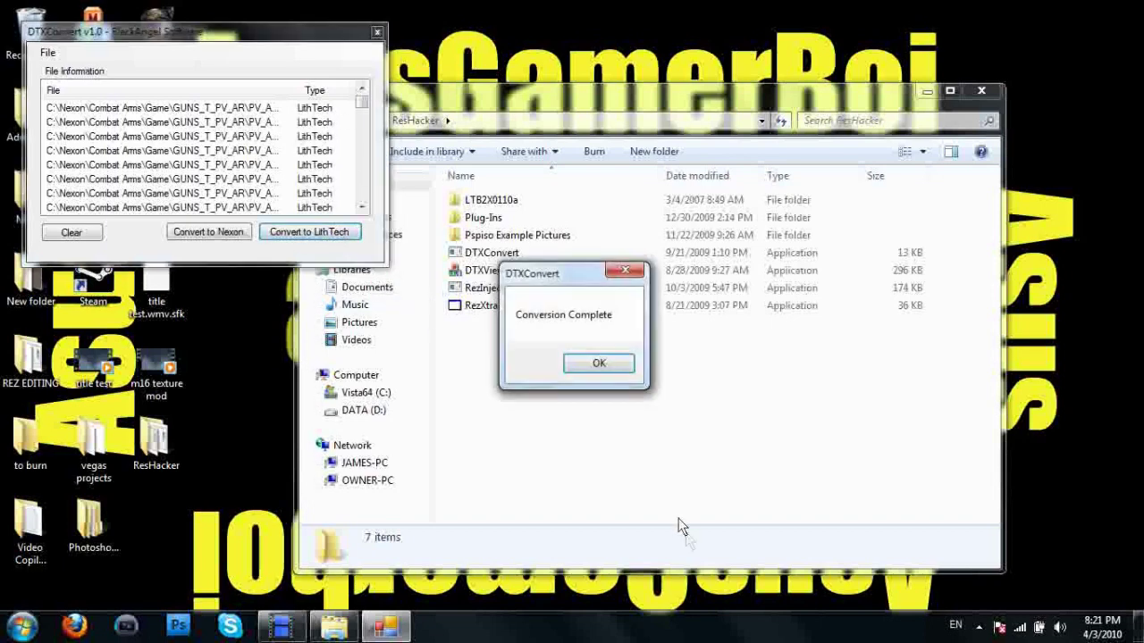
{"action": "left_click", "coordinate": [599, 365]}
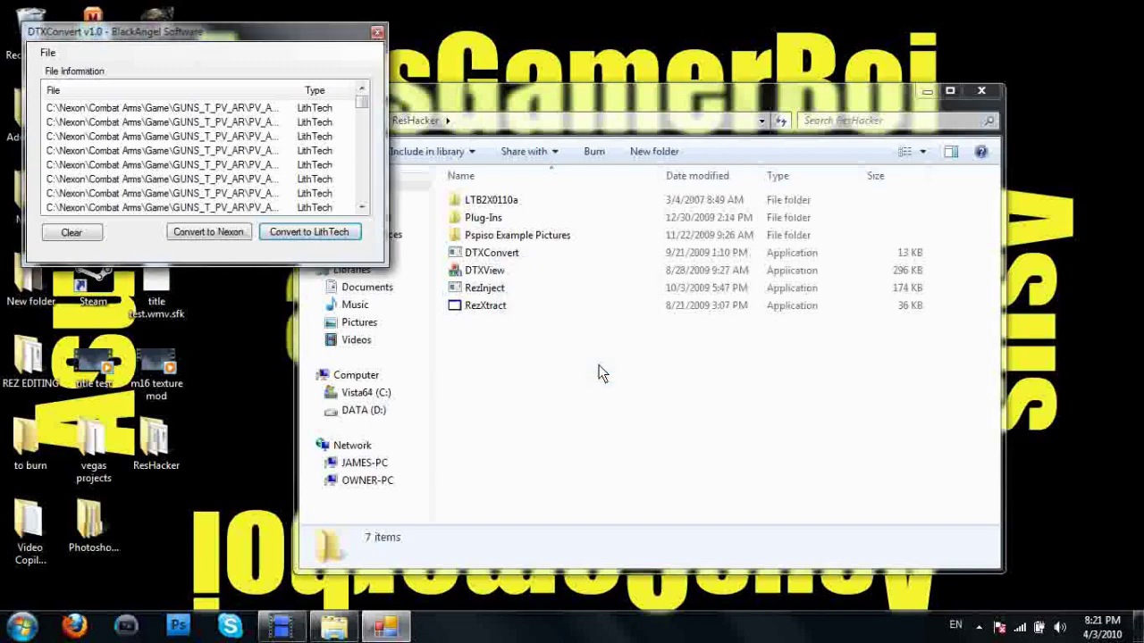
{"action": "left_click_drag", "start_coordinate": [351, 37], "coordinate": [935, 45]}
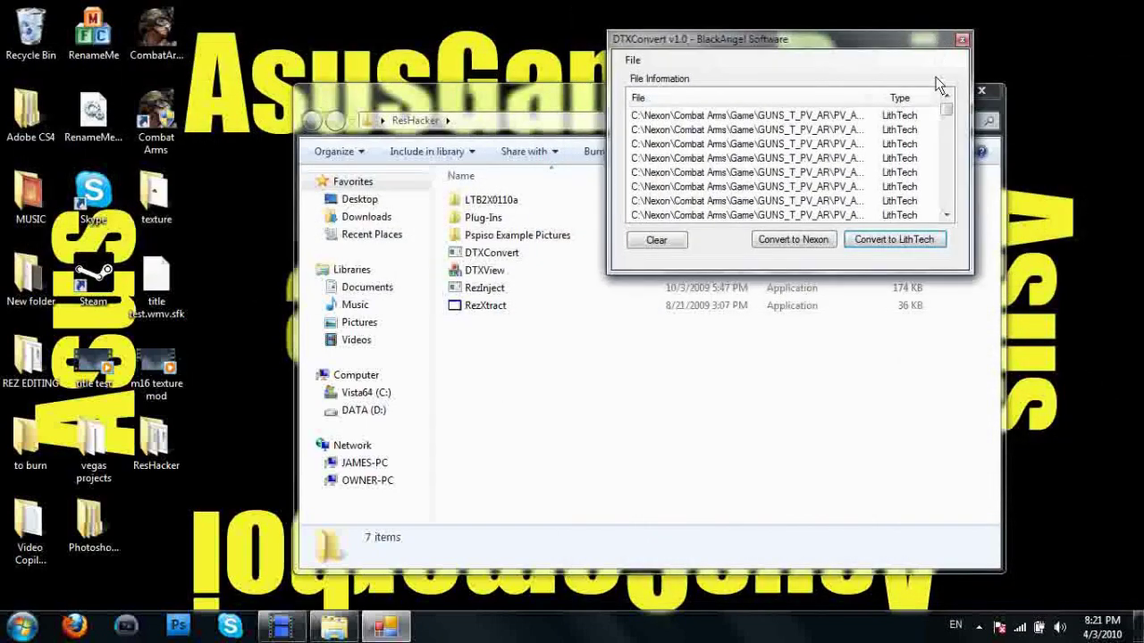
Step: Show the desktop and bring the ResHacker folder window back
{"action": "left_click", "coordinate": [430, 93]}
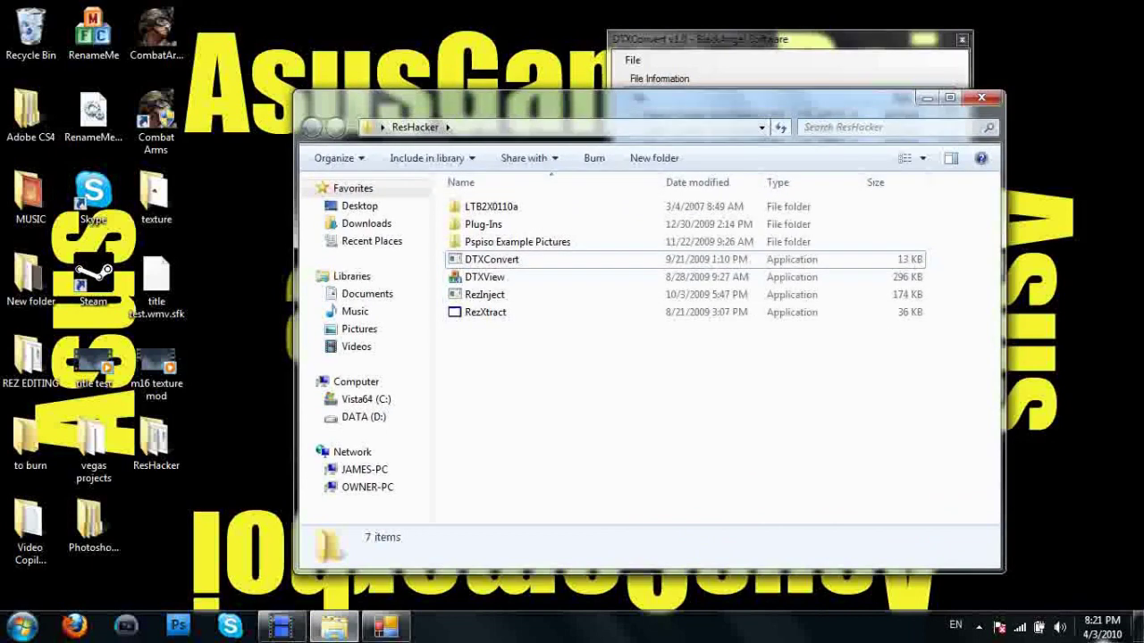
{"action": "left_click", "coordinate": [1103, 627]}
{"action": "left_click", "coordinate": [1112, 340]}
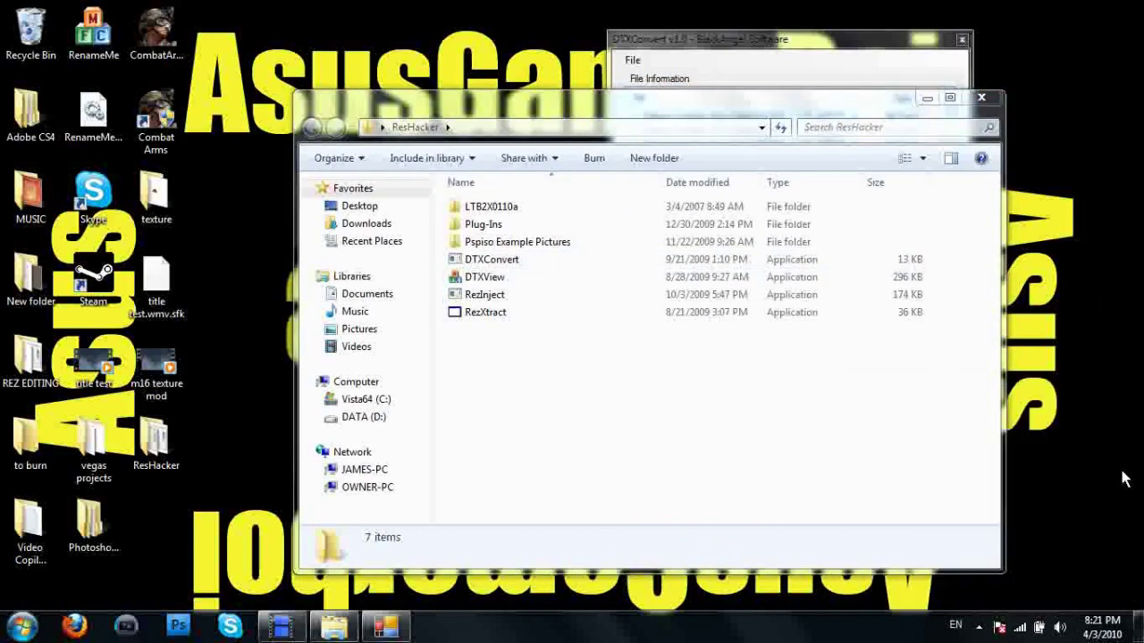
{"action": "key", "text": "super+d"}
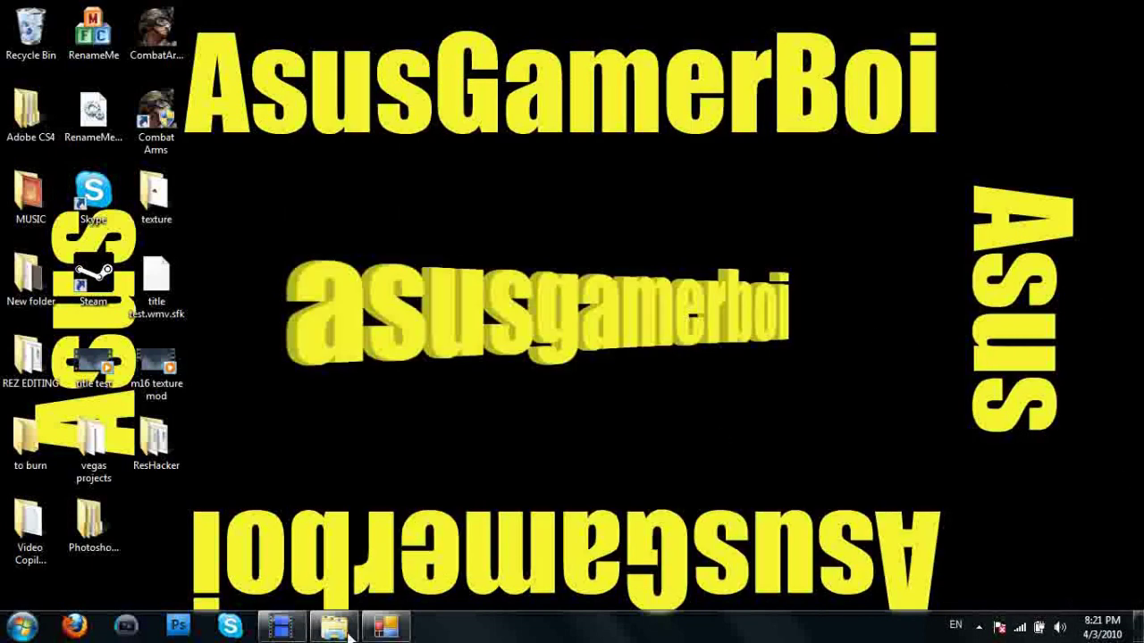
{"action": "left_click", "coordinate": [347, 630]}
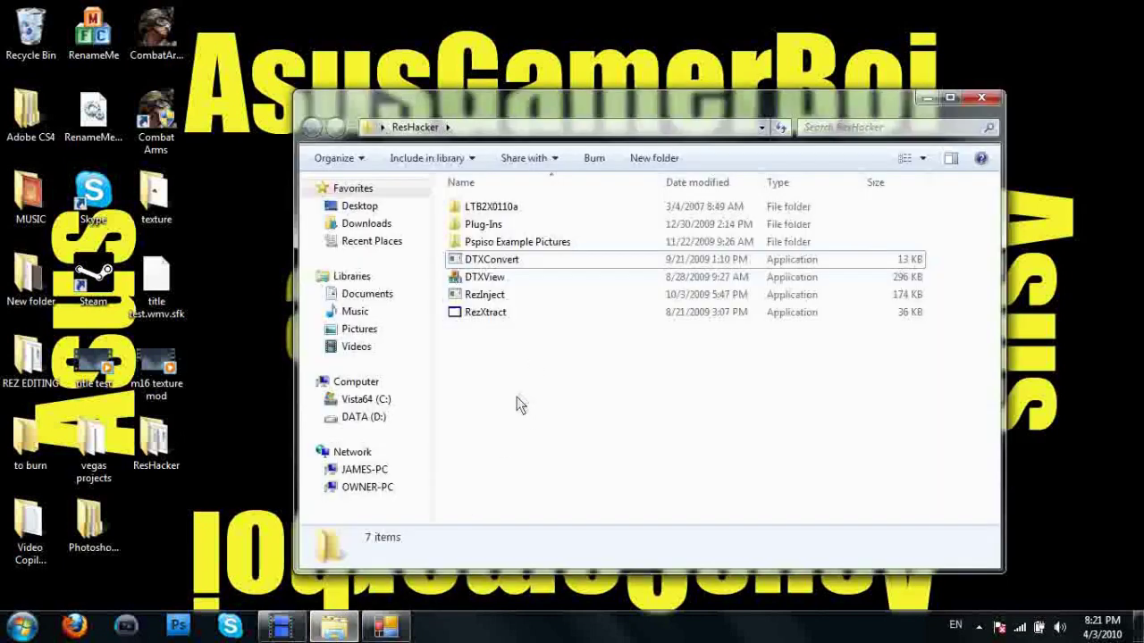
{"action": "left_click_drag", "start_coordinate": [517, 399], "coordinate": [523, 439]}
Step: Open ResHacker's Plug-Ins\File Formats folder containing IMFLithDTX.dll
{"action": "left_click", "coordinate": [332, 630]}
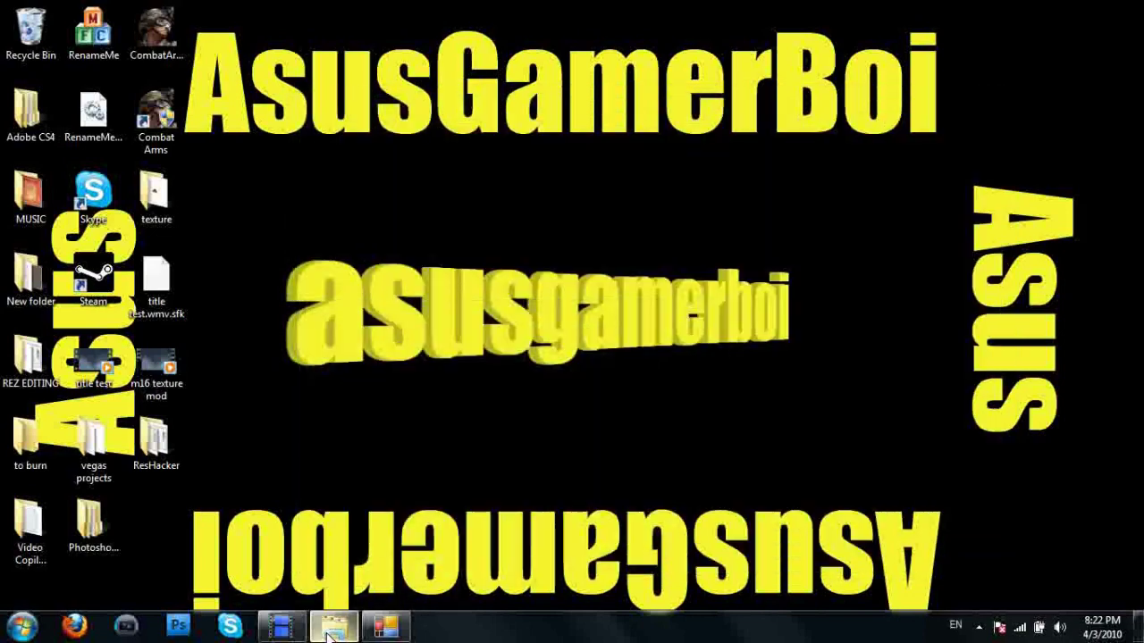
{"action": "left_click", "coordinate": [332, 630]}
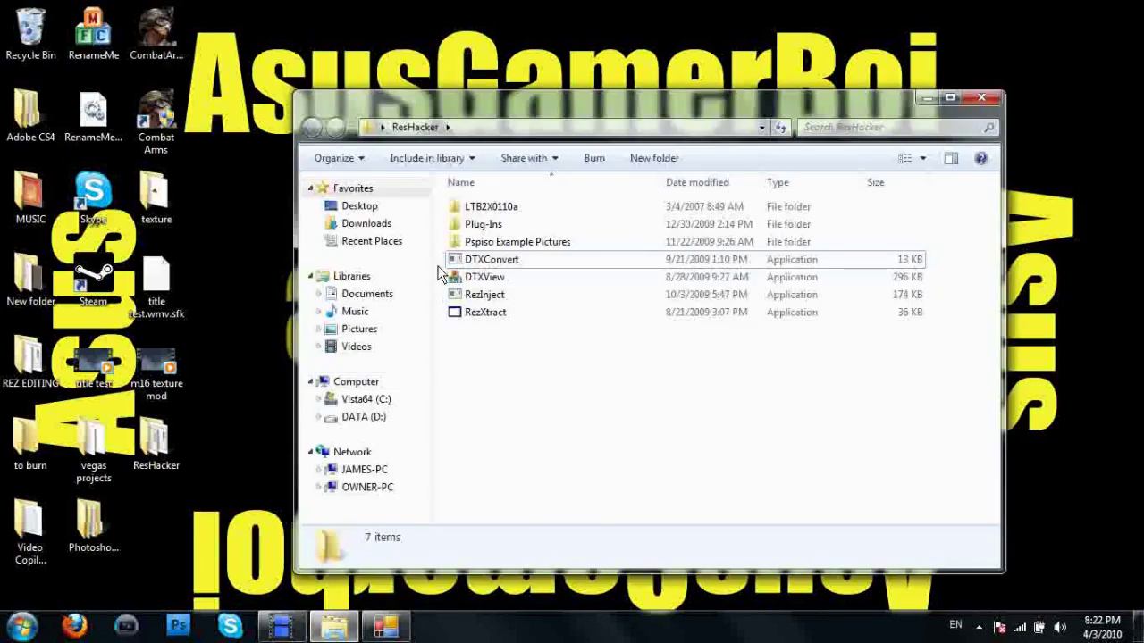
{"action": "left_click", "coordinate": [505, 225]}
{"action": "double_click", "coordinate": [505, 225]}
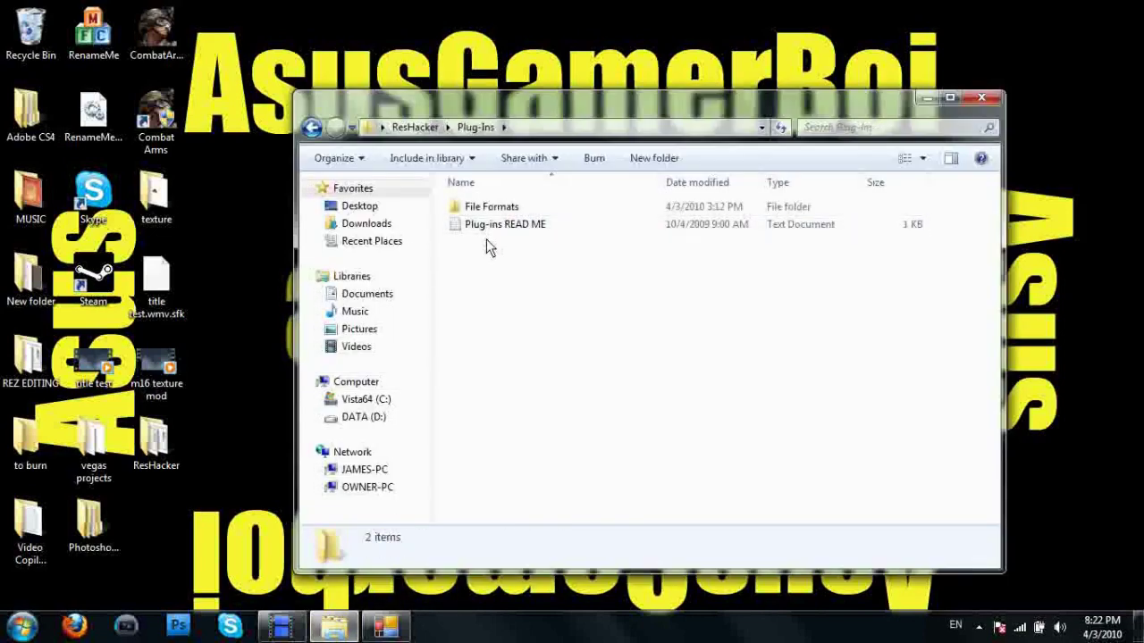
{"action": "left_click", "coordinate": [489, 210]}
{"action": "double_click", "coordinate": [489, 210]}
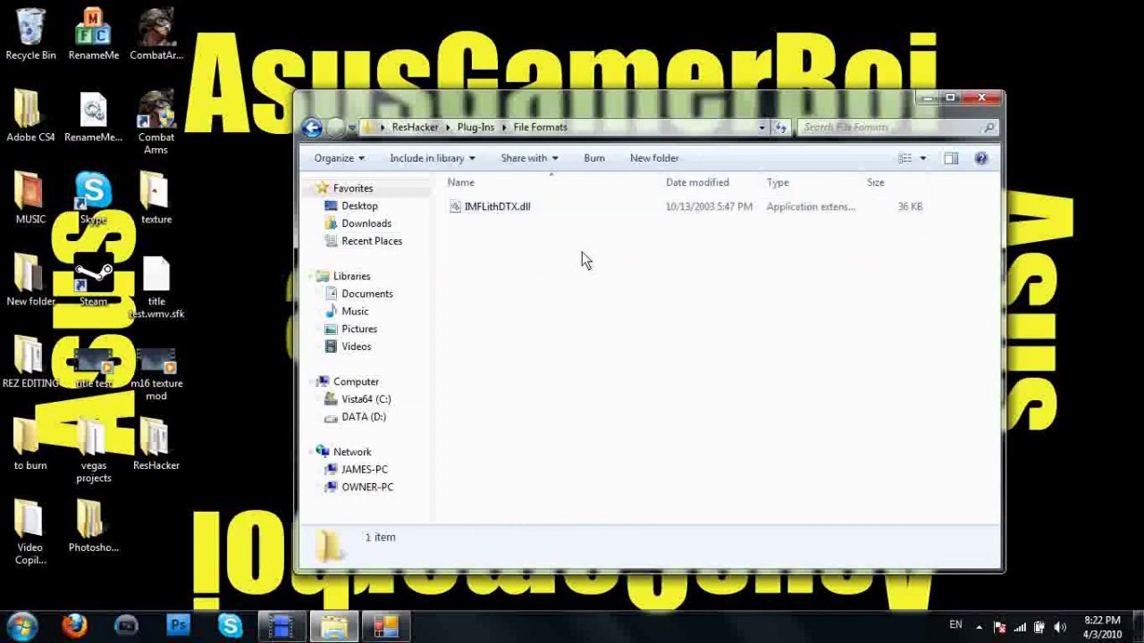
Step: Search for 'photosho', check the Photoshop folder, then open the desktop PhotoshopCS4Portable folder
{"action": "left_click", "coordinate": [9, 617]}
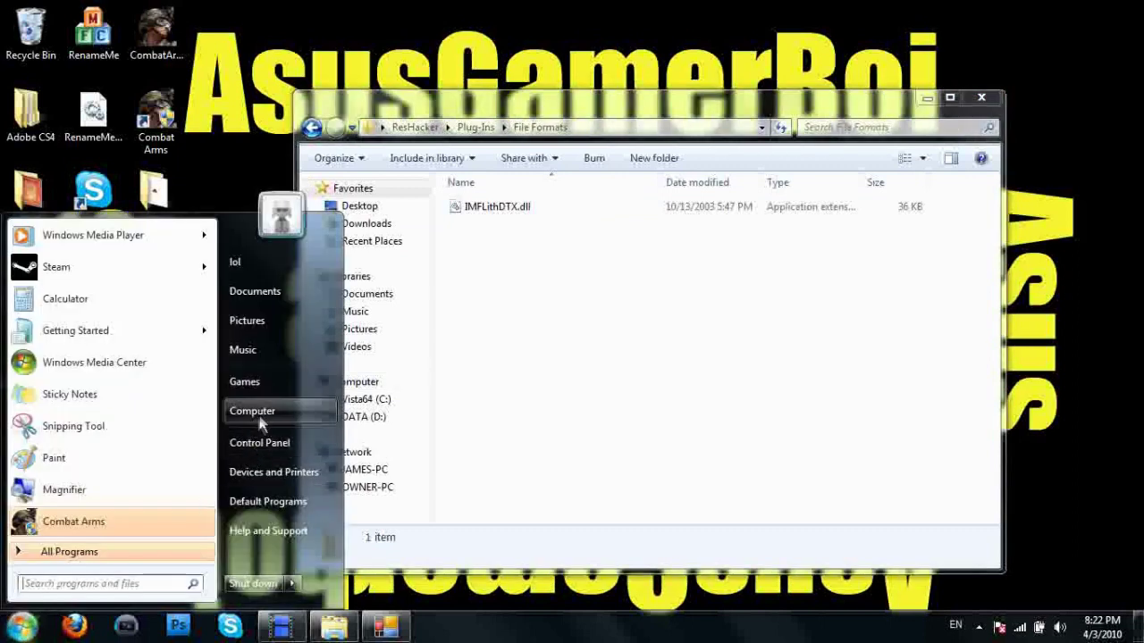
{"action": "type", "text": "ph"}
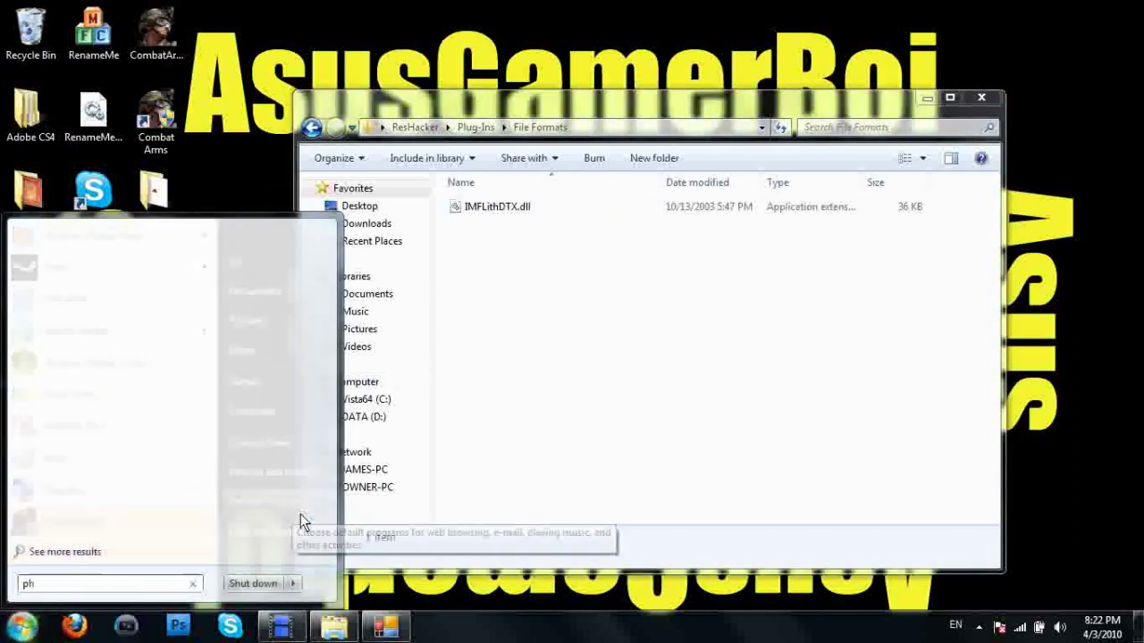
{"action": "type", "text": "otoshop"}
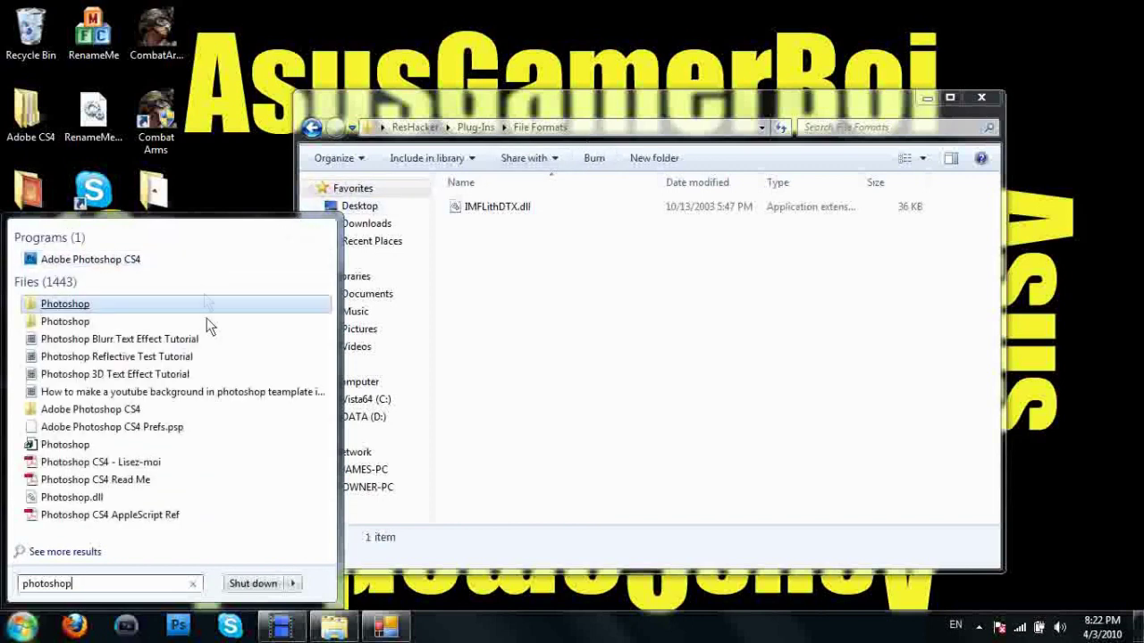
{"action": "left_click", "coordinate": [134, 304]}
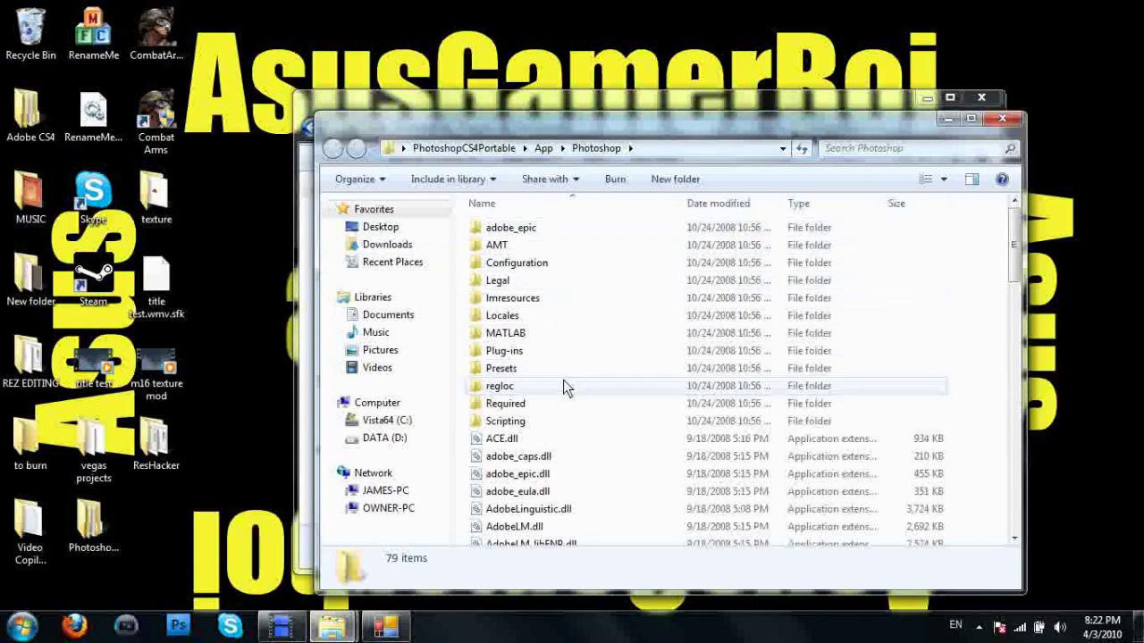
{"action": "scroll", "coordinate": [563, 380], "scroll_direction": "down", "scroll_amount": 1}
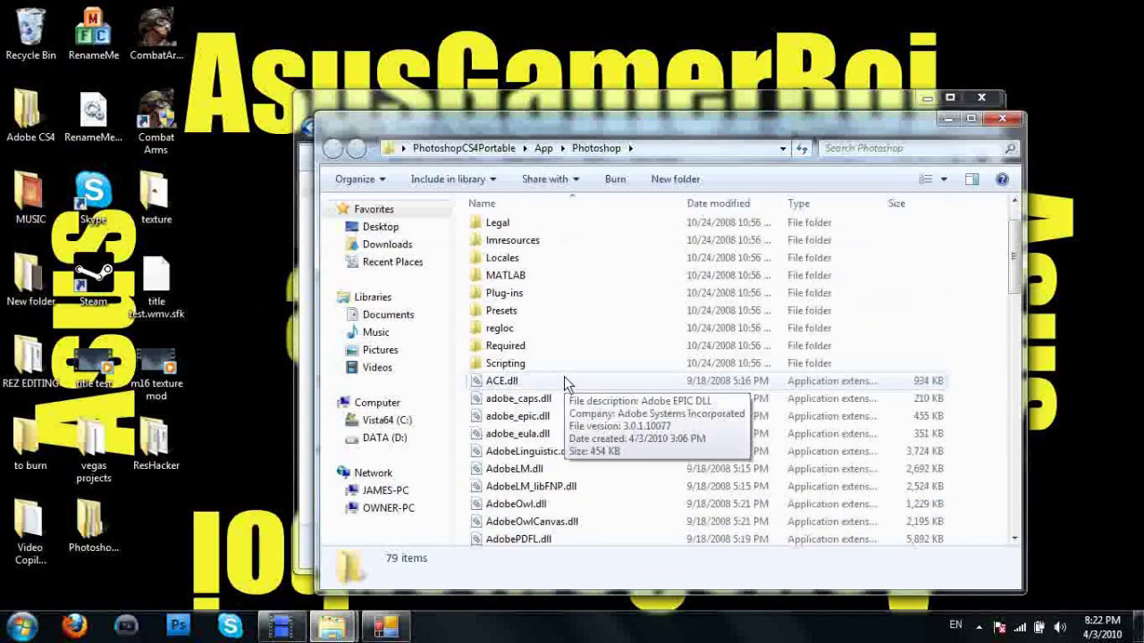
{"action": "left_click", "coordinate": [1002, 119]}
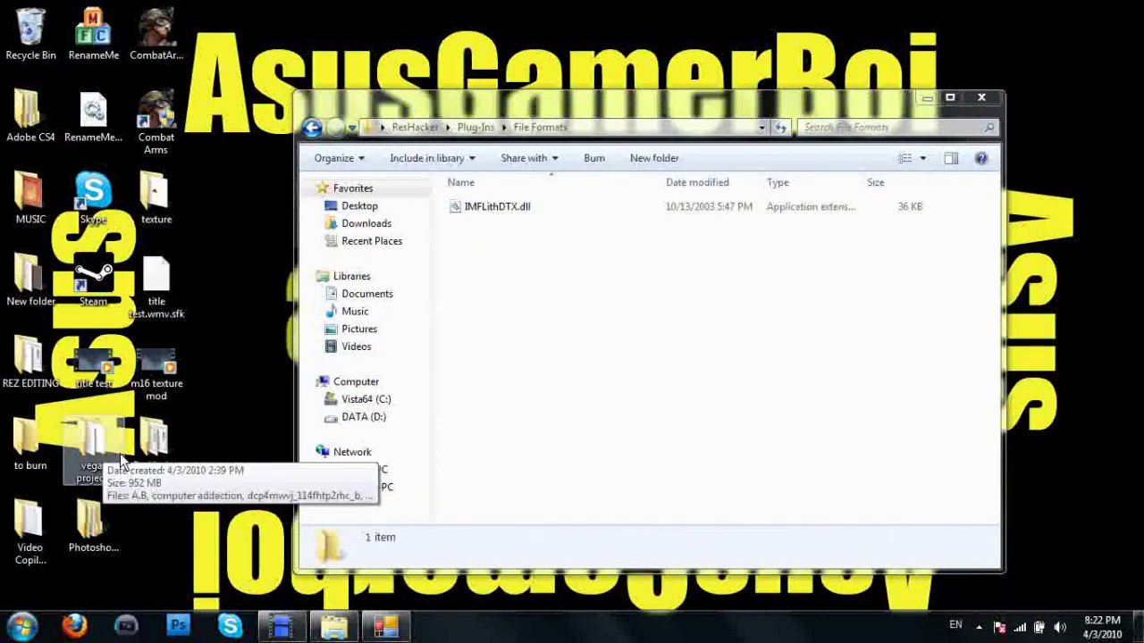
{"action": "double_click", "coordinate": [111, 525]}
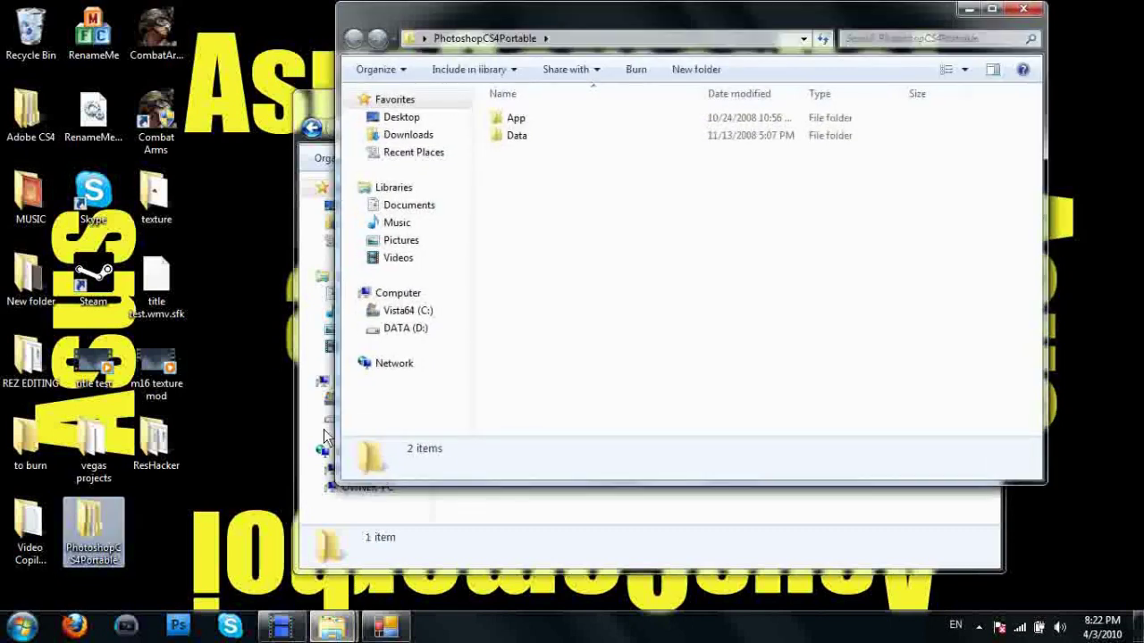
Step: Open PhotoshopCS4Portable's App\Photoshop\Plug-ins\File Formats folder and select DTXFormat.8bi
{"action": "double_click", "coordinate": [538, 123]}
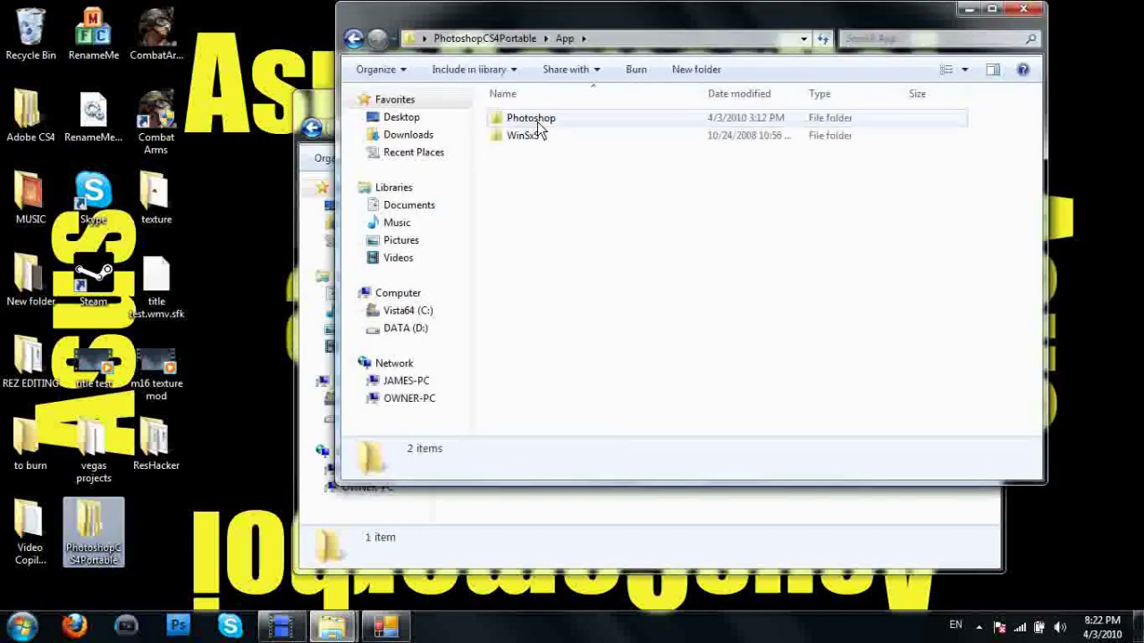
{"action": "double_click", "coordinate": [537, 125]}
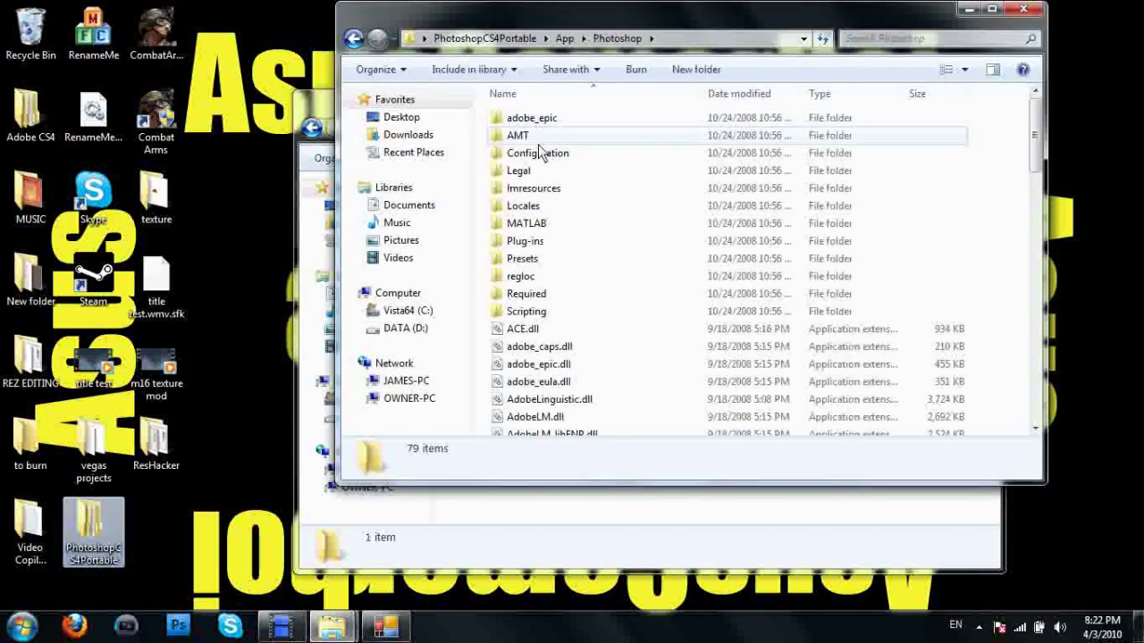
{"action": "double_click", "coordinate": [549, 248]}
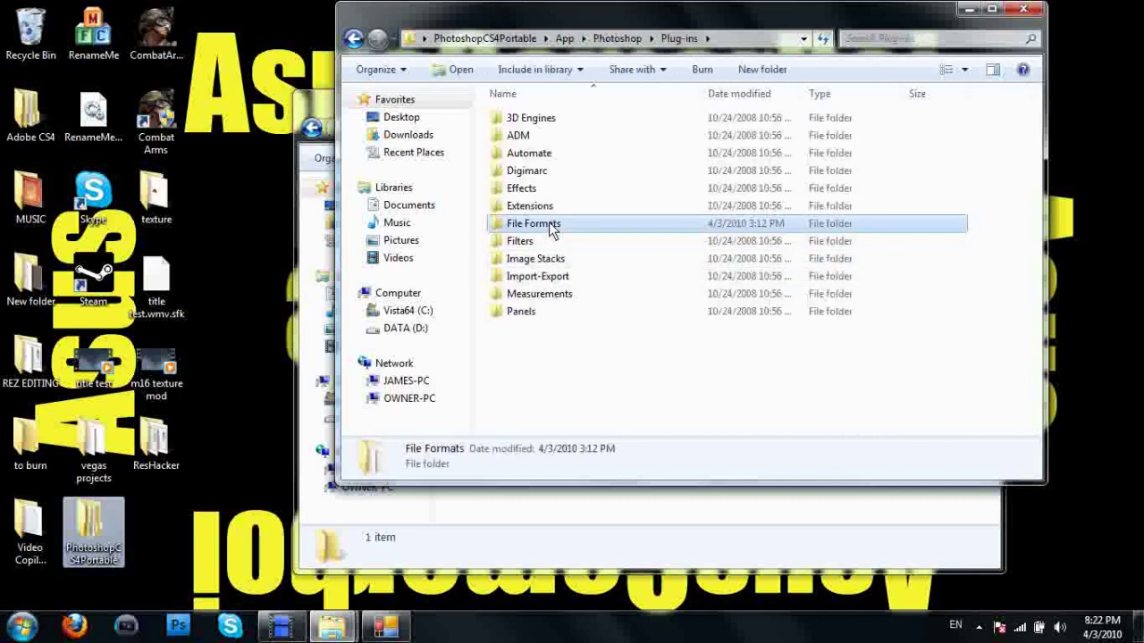
{"action": "double_click", "coordinate": [536, 224]}
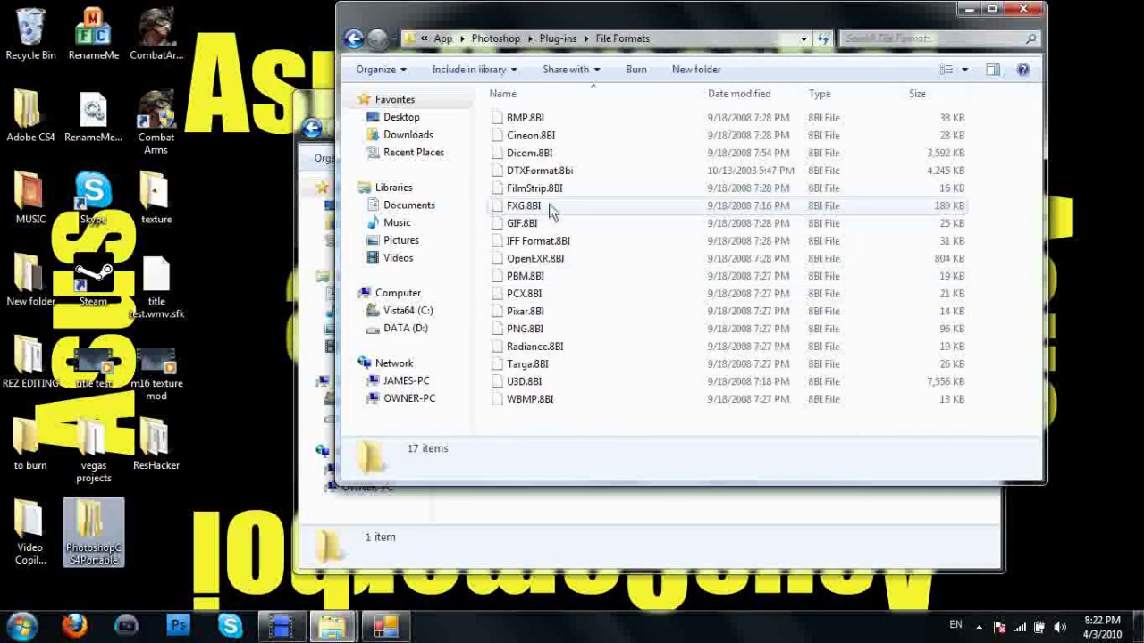
{"action": "left_click", "coordinate": [539, 171]}
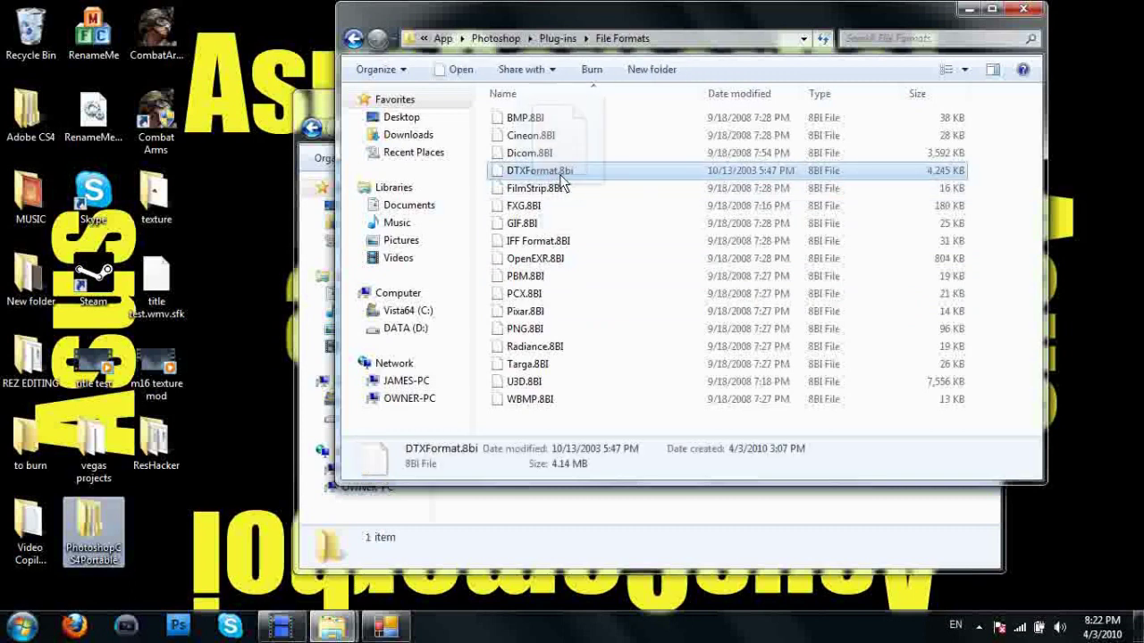
Step: Return to ResHacker's Plug-Ins folder and open the Plug-ins READ ME in Notepad
{"action": "left_click", "coordinate": [494, 529]}
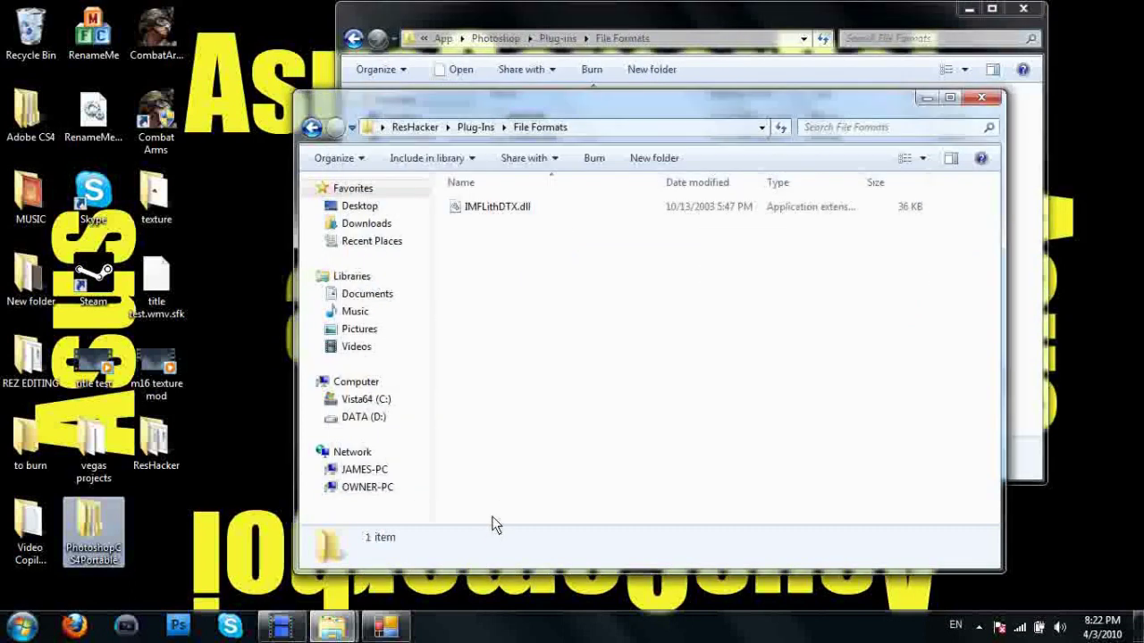
{"action": "left_click", "coordinate": [311, 127]}
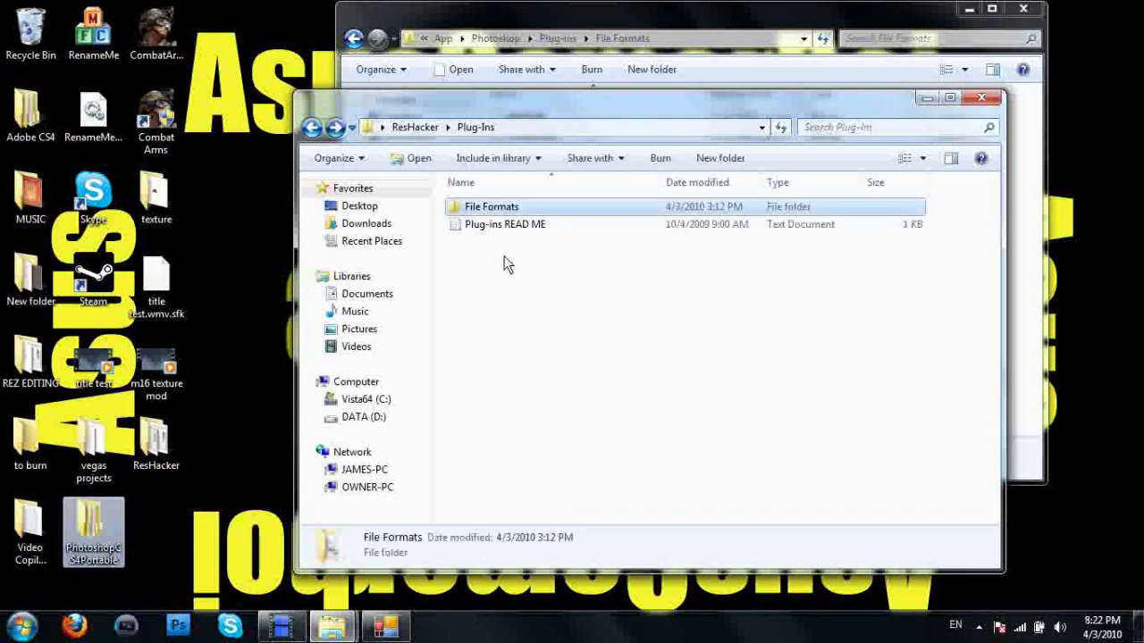
{"action": "left_click", "coordinate": [312, 128]}
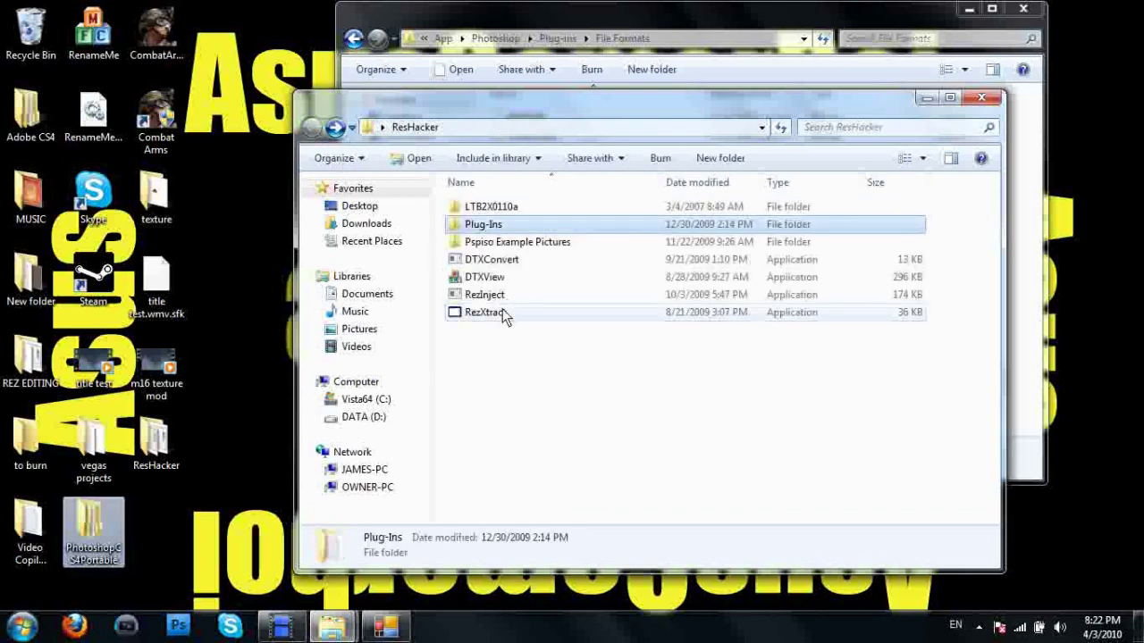
{"action": "double_click", "coordinate": [483, 224]}
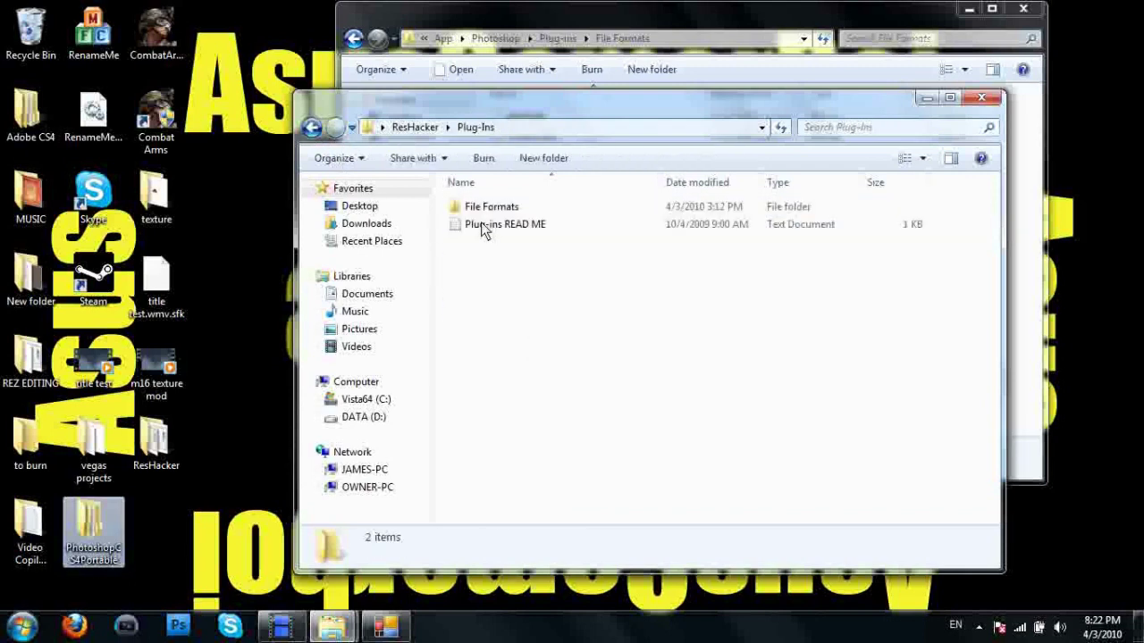
{"action": "double_click", "coordinate": [483, 225]}
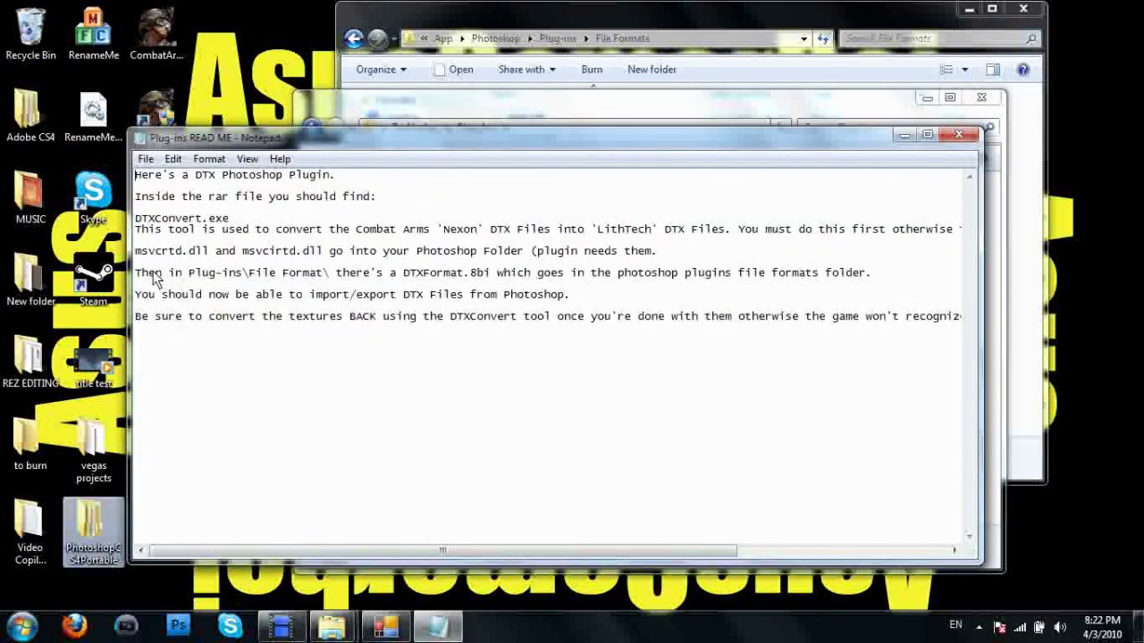
Step: Copy 'msvcrtd.dll' from the readme and paste it into the Start search
{"action": "left_click_drag", "start_coordinate": [135, 253], "coordinate": [211, 256]}
{"action": "right_click", "coordinate": [197, 257]}
{"action": "left_click", "coordinate": [242, 304]}
{"action": "left_click", "coordinate": [21, 625]}
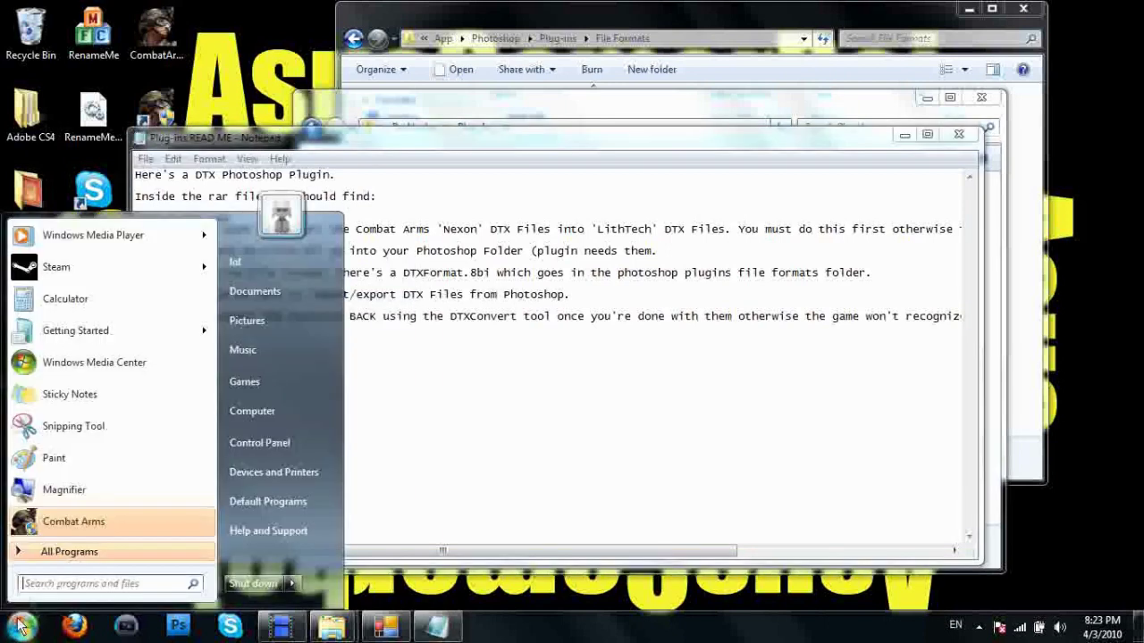
{"action": "key", "text": "ctrl+v"}
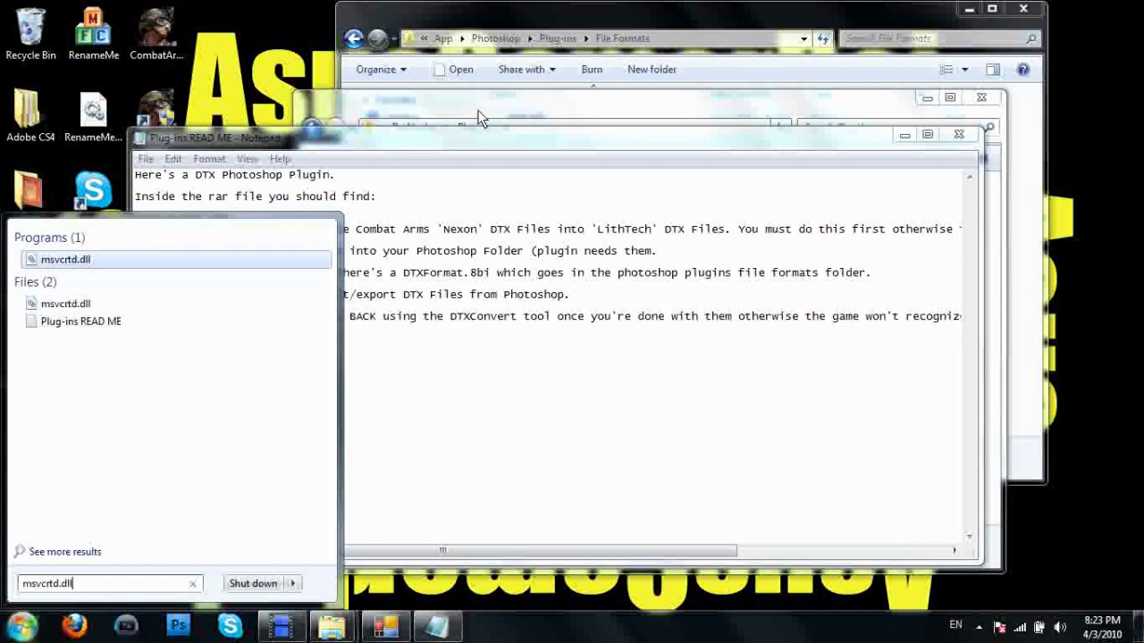
Step: Browse the Photoshop folder window back from File Formats up to App\Photoshop
{"action": "left_click", "coordinate": [500, 37]}
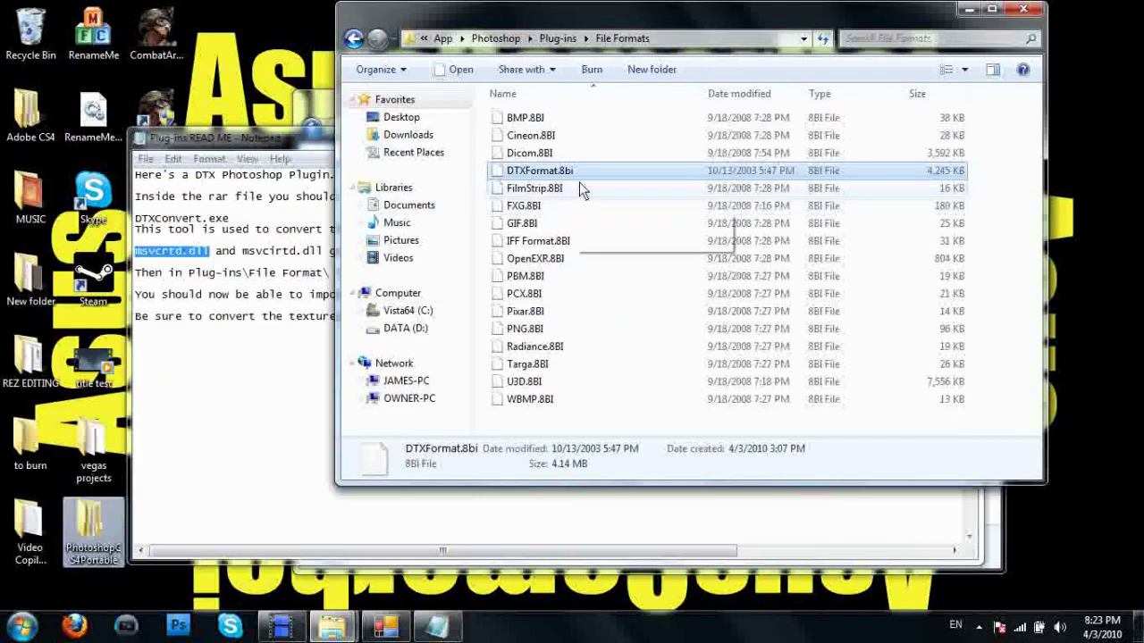
{"action": "left_click", "coordinate": [356, 39]}
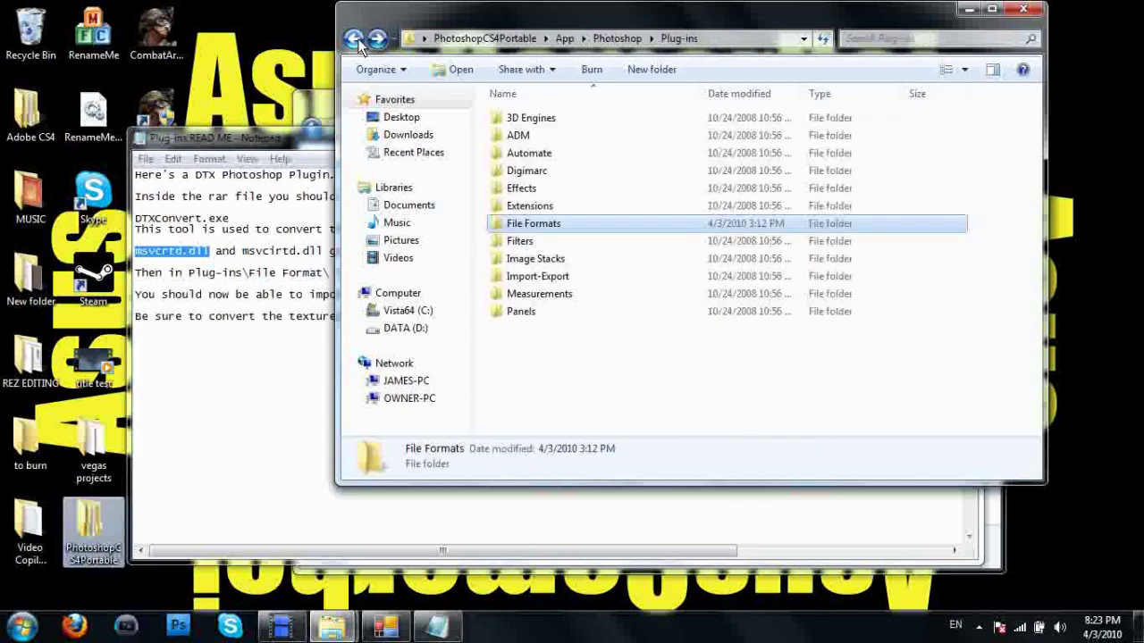
{"action": "left_click", "coordinate": [357, 38]}
{"action": "scroll", "coordinate": [840, 295], "scroll_direction": "down", "scroll_amount": 1}
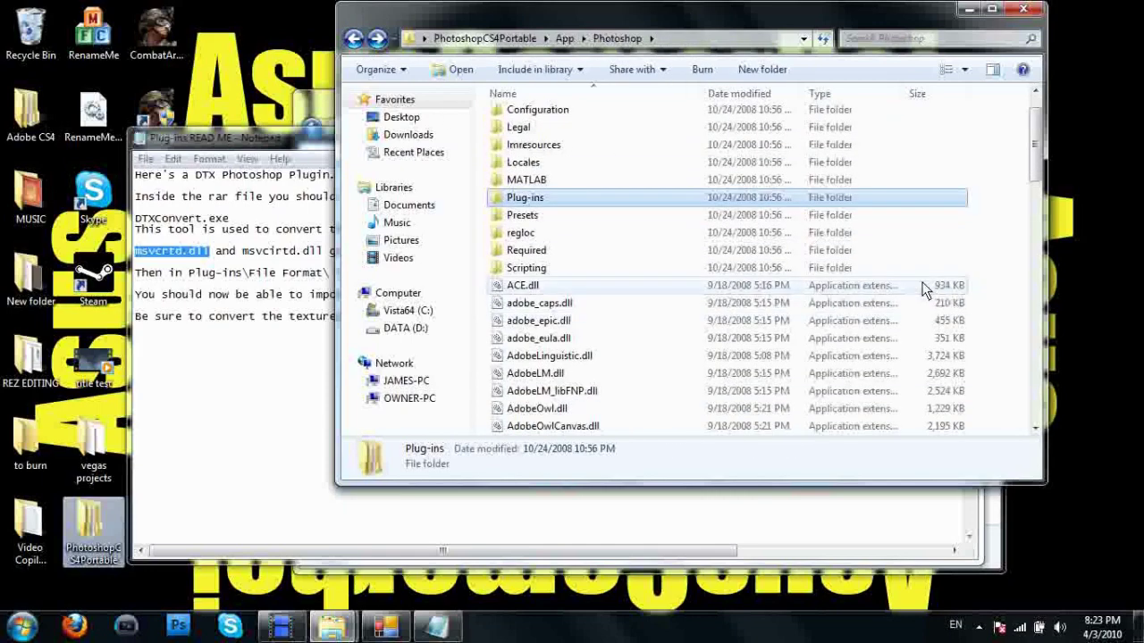
{"action": "scroll", "coordinate": [920, 286], "scroll_direction": "up", "scroll_amount": 1}
{"action": "left_click", "coordinate": [355, 38]}
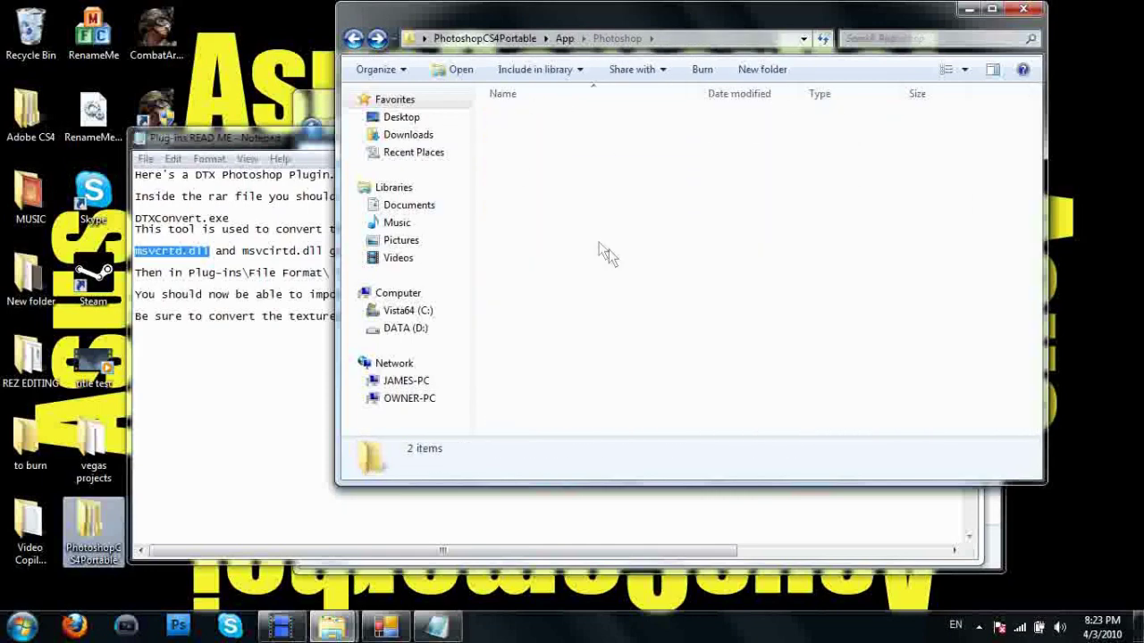
{"action": "double_click", "coordinate": [531, 122]}
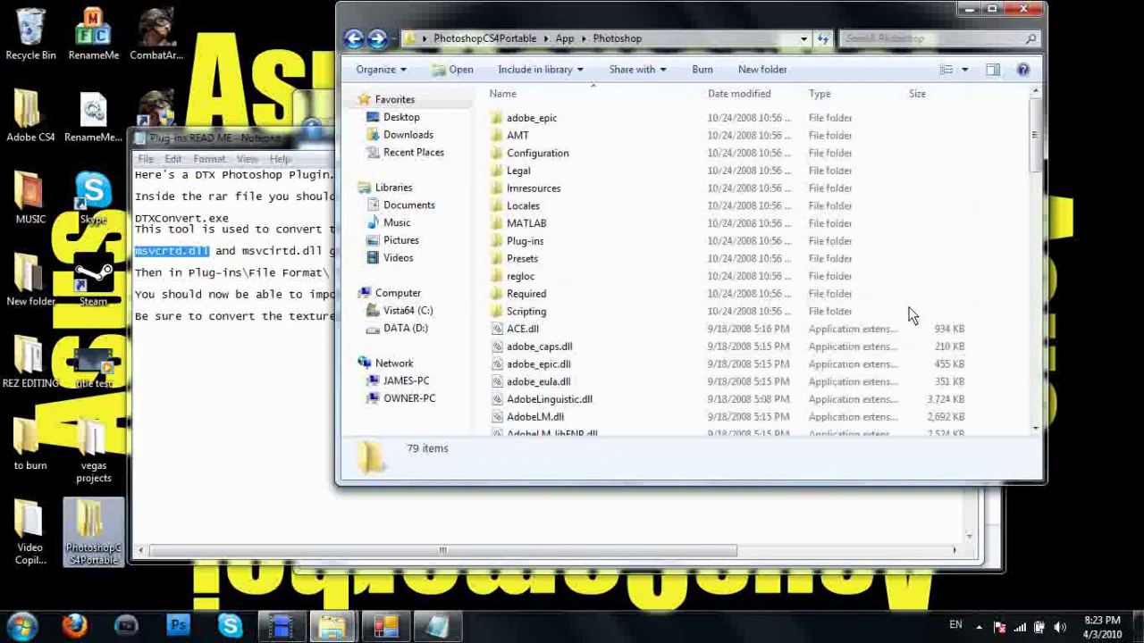
{"action": "scroll", "coordinate": [920, 304], "scroll_direction": "down", "scroll_amount": 6}
{"action": "scroll", "coordinate": [1001, 282], "scroll_direction": "up", "scroll_amount": 5}
{"action": "scroll", "coordinate": [997, 290], "scroll_direction": "down", "scroll_amount": 19}
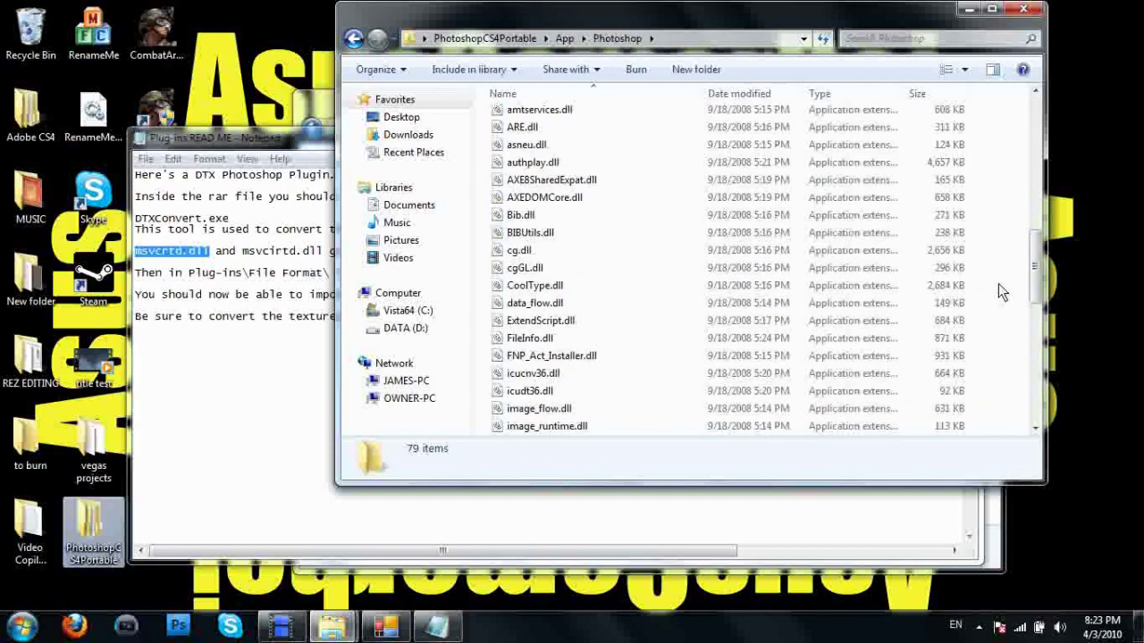
{"action": "scroll", "coordinate": [991, 298], "scroll_direction": "up", "scroll_amount": 20}
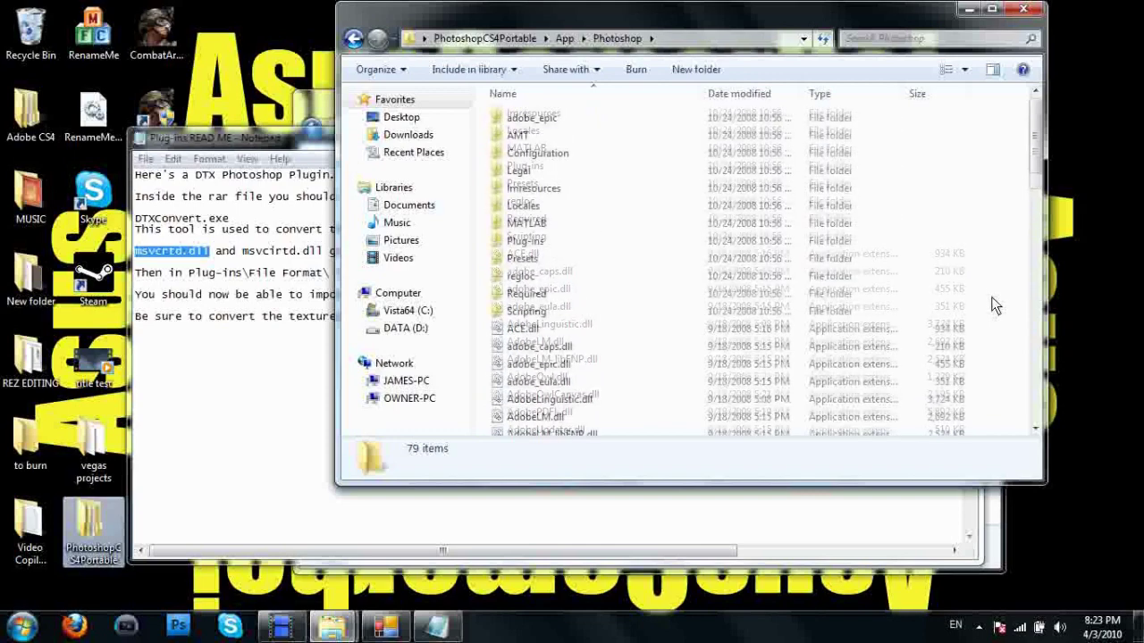
Step: Close the Plug-ins READ ME in Notepad and the Photoshop folder window
{"action": "left_click_drag", "start_coordinate": [265, 254], "coordinate": [294, 257]}
{"action": "left_click", "coordinate": [294, 256]}
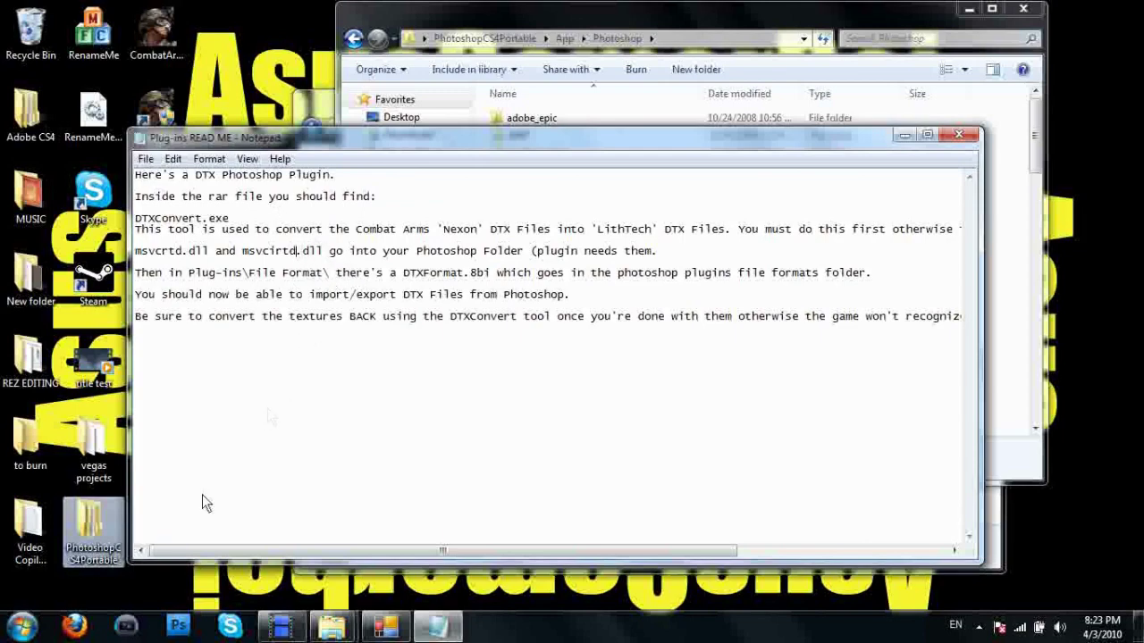
{"action": "left_click", "coordinate": [21, 625]}
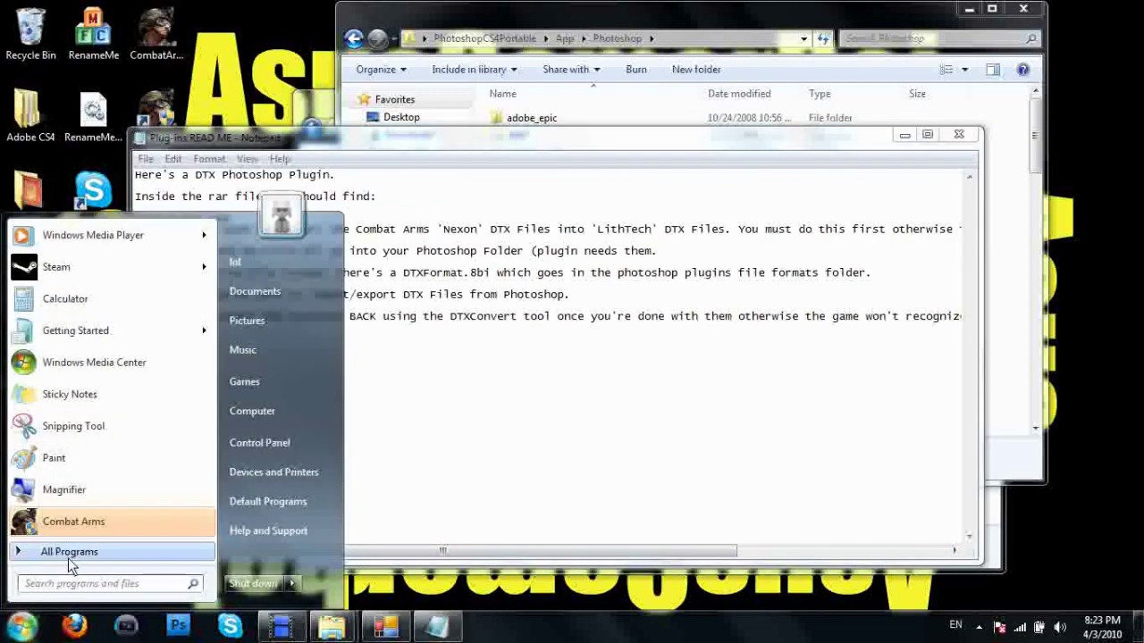
{"action": "left_click", "coordinate": [959, 134]}
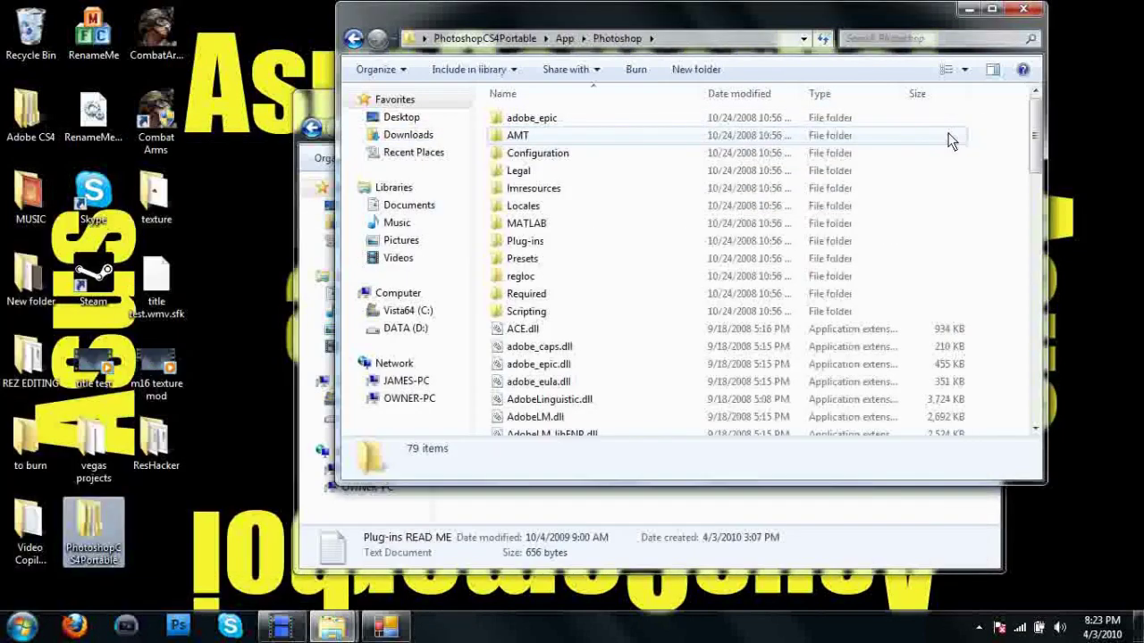
{"action": "left_click", "coordinate": [1023, 9]}
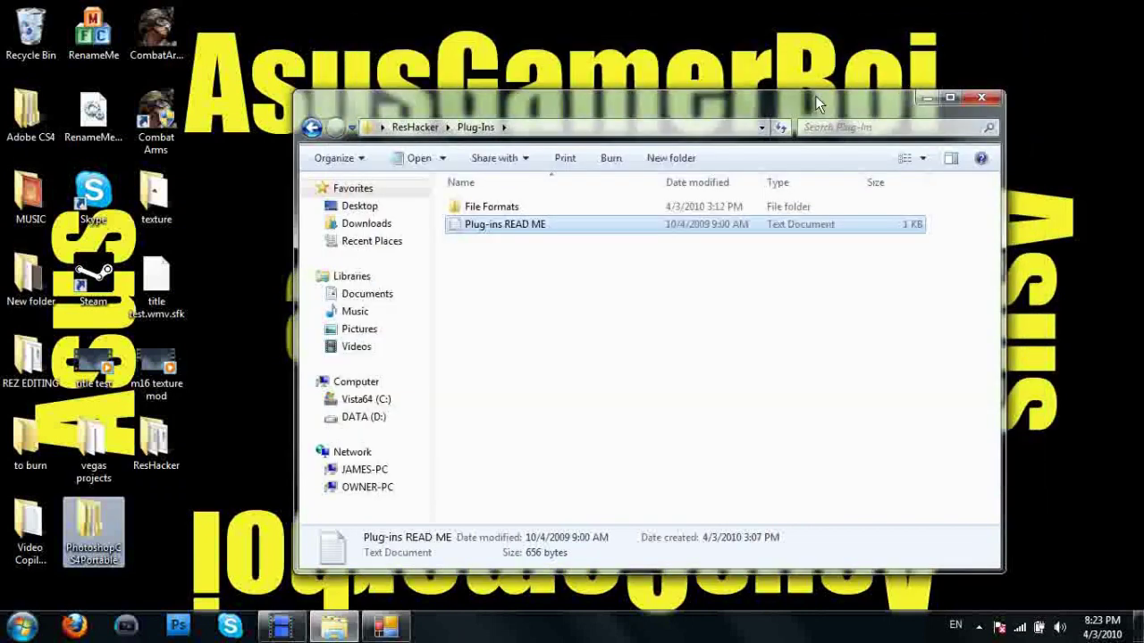
Step: Close the ResHacker folder window and launch Photoshop CS4 from the taskbar
{"action": "left_click", "coordinate": [311, 128]}
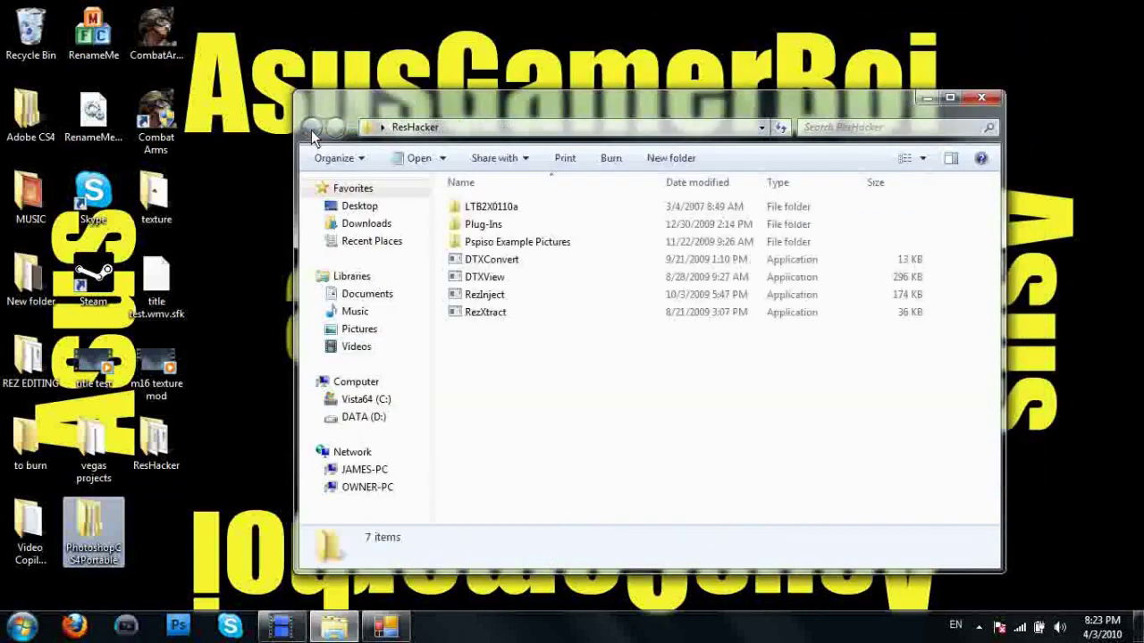
{"action": "left_click", "coordinate": [981, 97]}
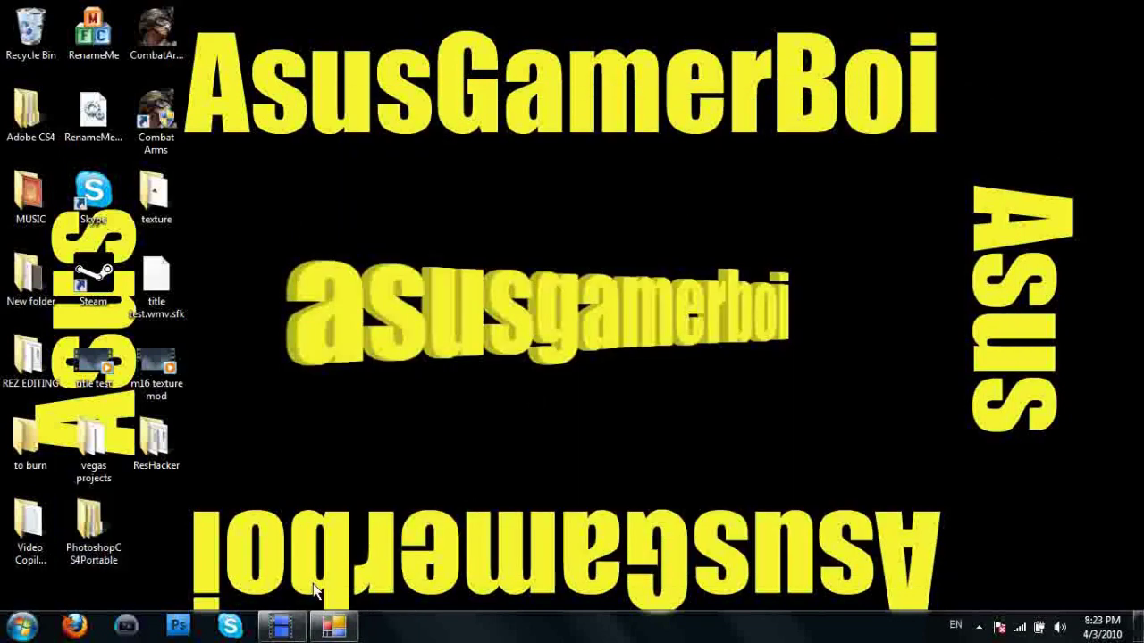
{"action": "left_click", "coordinate": [336, 629]}
{"action": "left_click", "coordinate": [337, 631]}
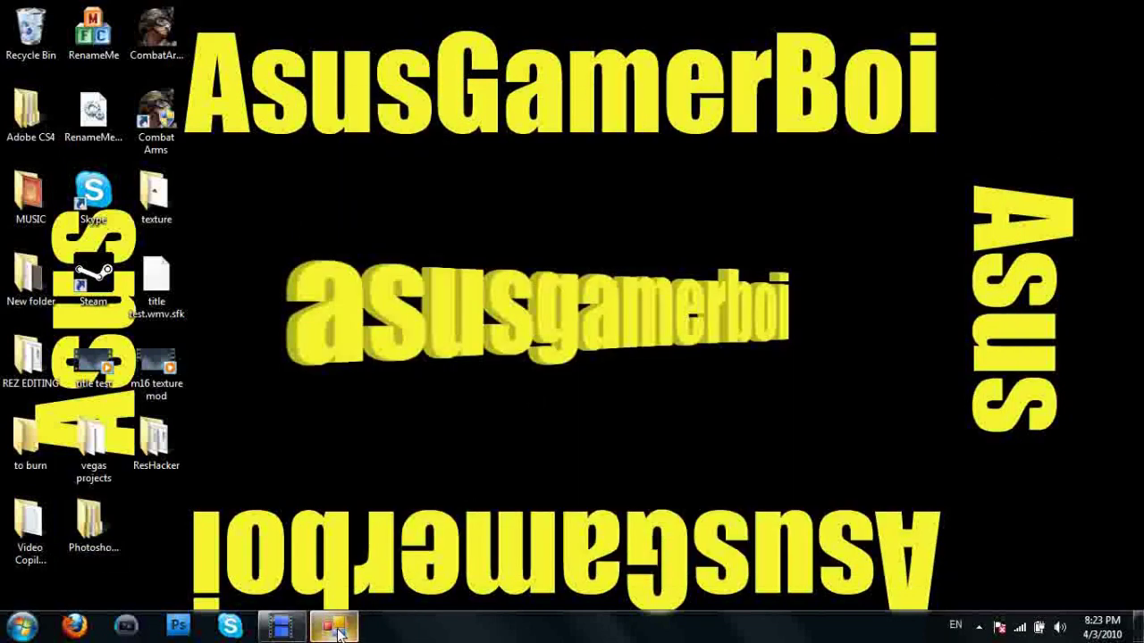
{"action": "left_click", "coordinate": [179, 626]}
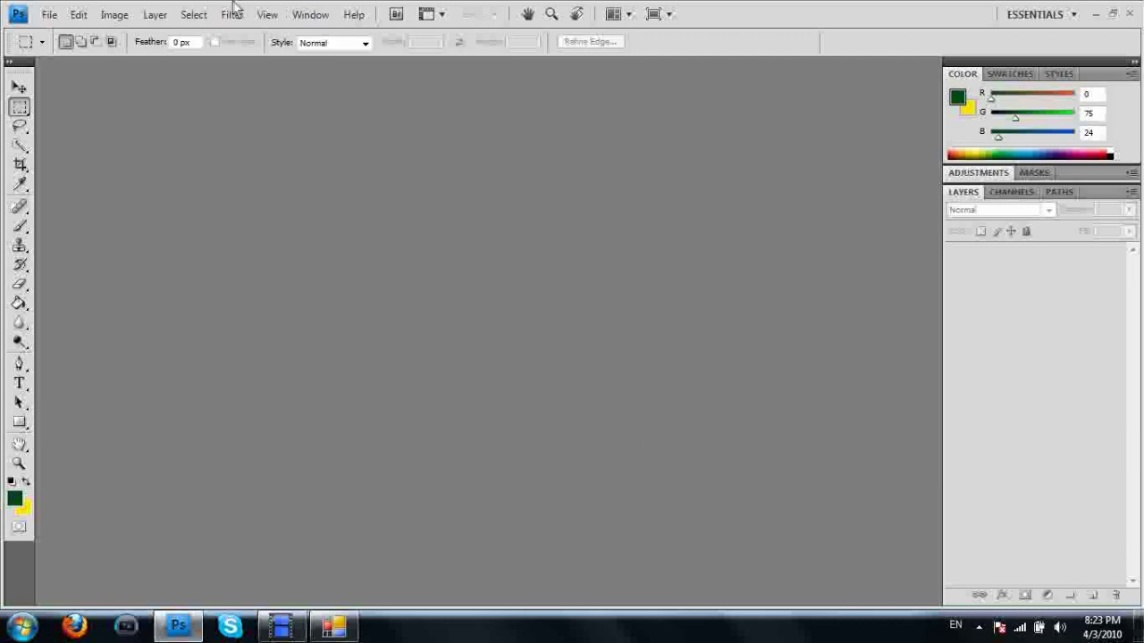
Step: Browse the Open dialog to C:\Nexon\Combat Arms\Game\GUNS_T_PV_AR
{"action": "left_click", "coordinate": [64, 24]}
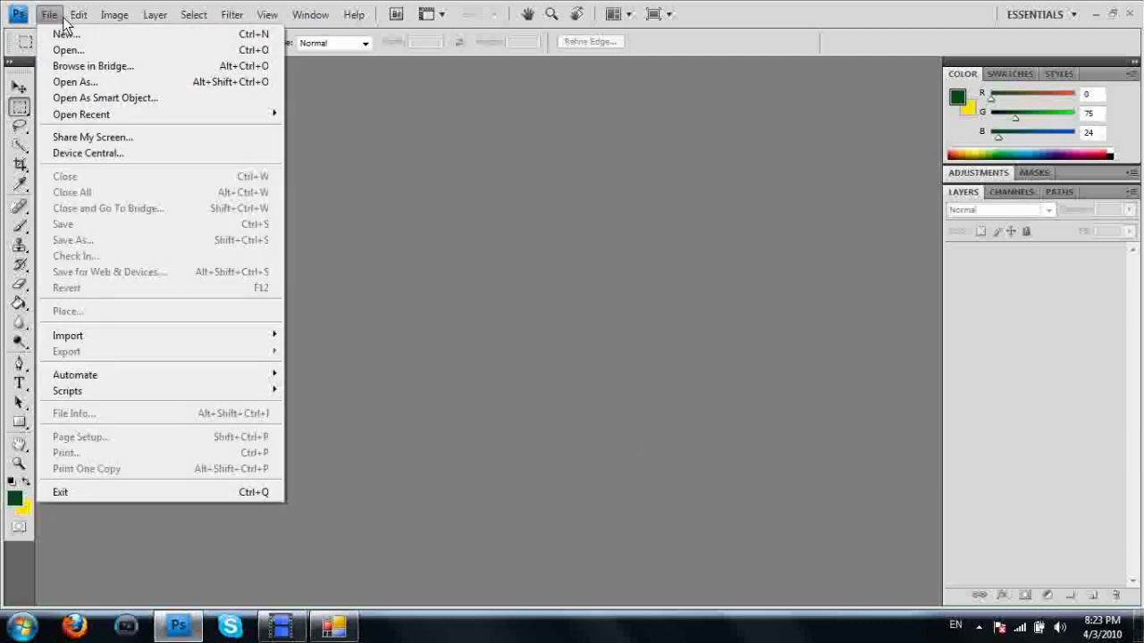
{"action": "left_click", "coordinate": [62, 51]}
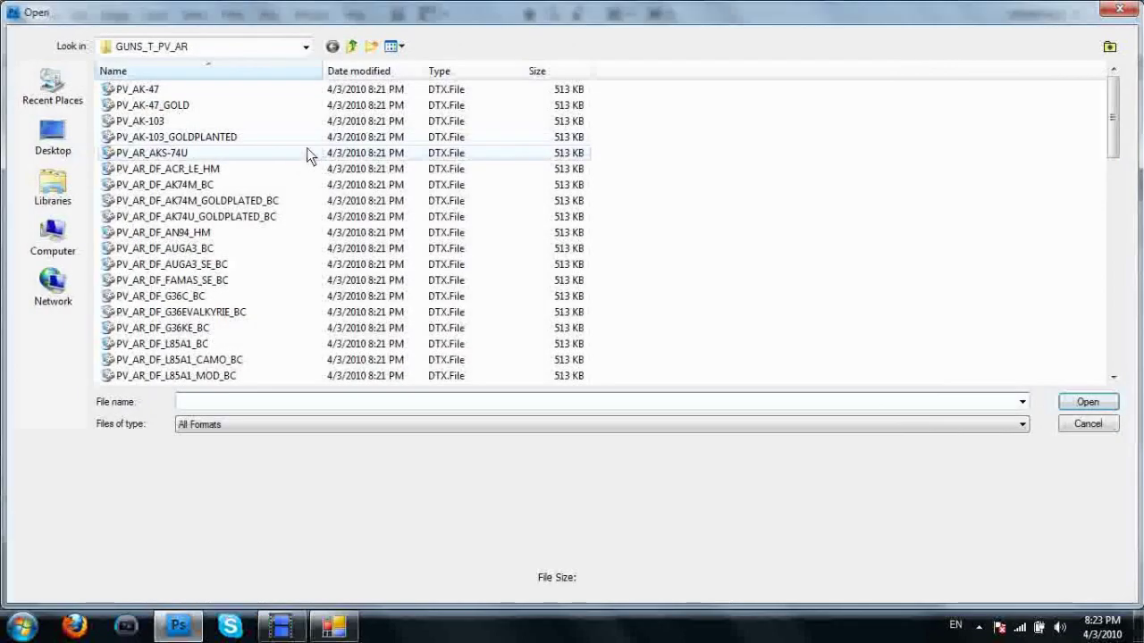
{"action": "left_click", "coordinate": [53, 237]}
{"action": "double_click", "coordinate": [189, 122]}
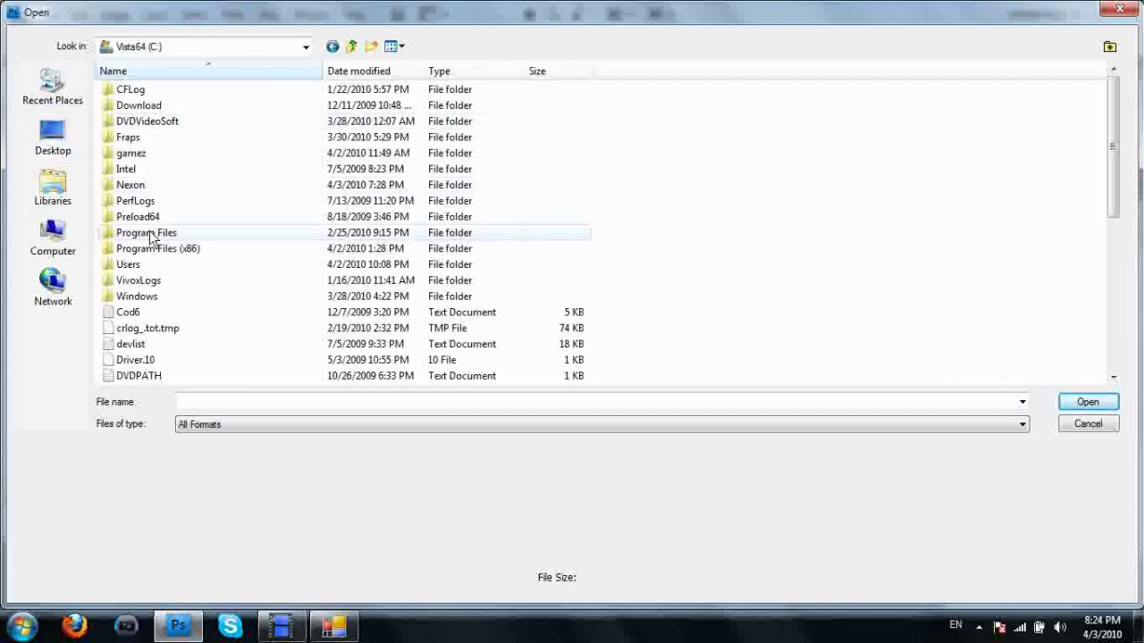
{"action": "double_click", "coordinate": [134, 186]}
{"action": "double_click", "coordinate": [141, 93]}
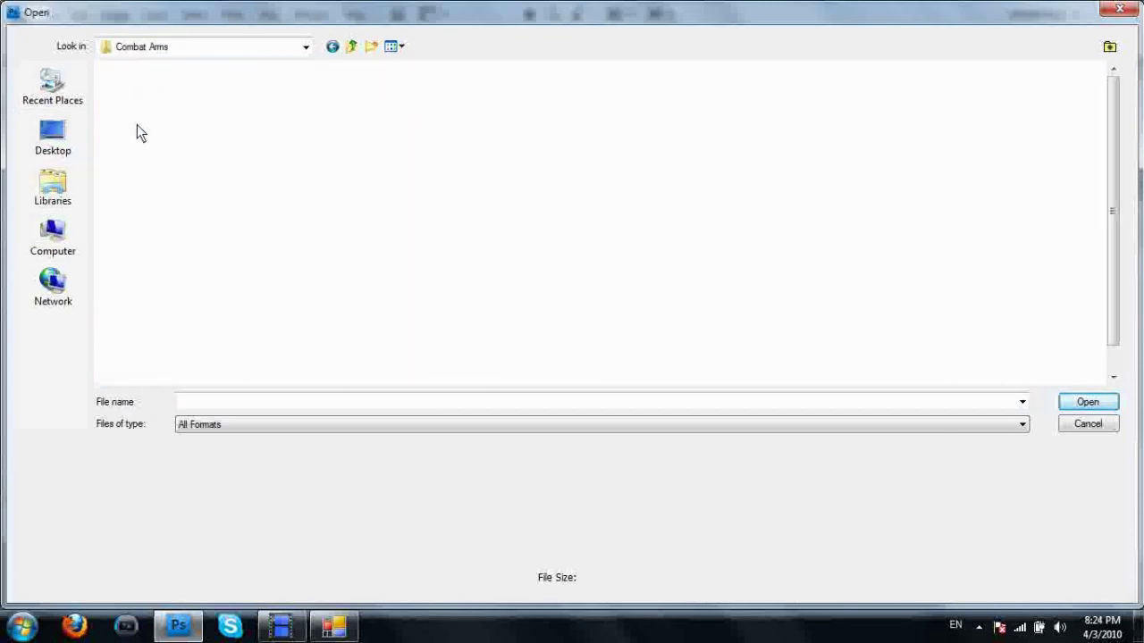
{"action": "double_click", "coordinate": [118, 96]}
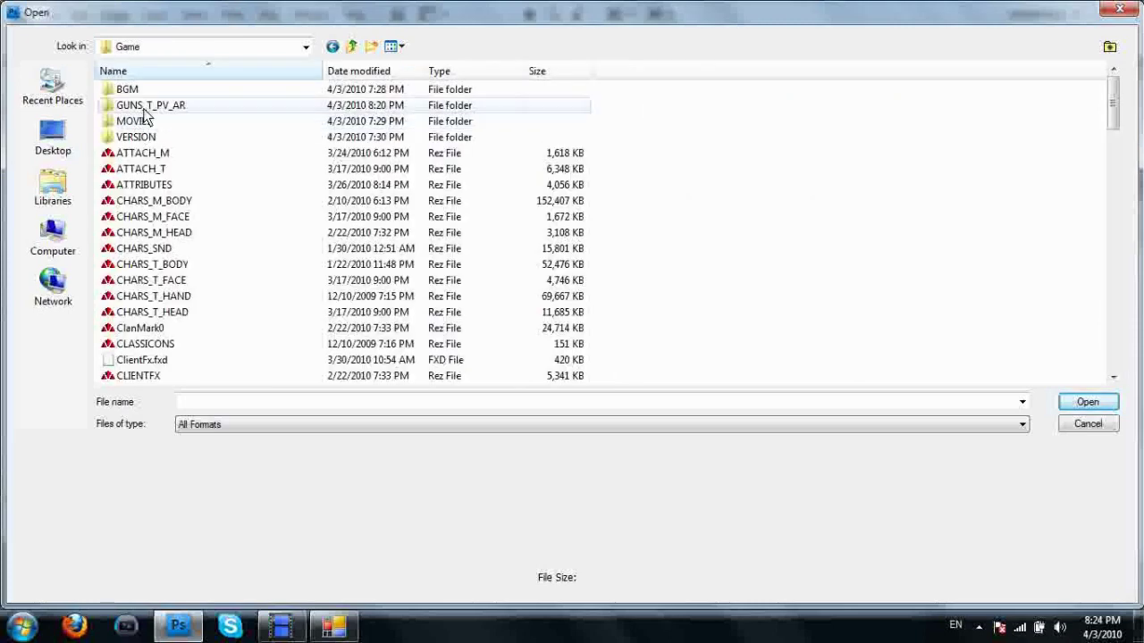
{"action": "left_click", "coordinate": [128, 108]}
{"action": "double_click", "coordinate": [128, 107]}
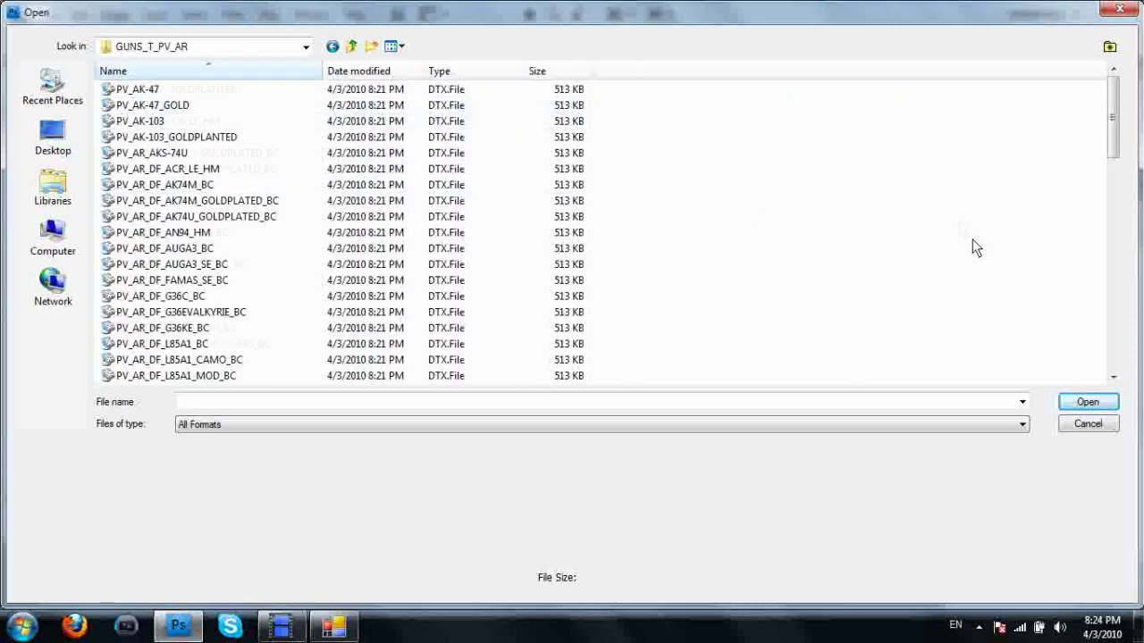
Step: Open the PV_M16A3 texture, then close its document
{"action": "scroll", "coordinate": [936, 222], "scroll_direction": "down", "scroll_amount": 8}
{"action": "scroll", "coordinate": [935, 222], "scroll_direction": "down", "scroll_amount": 5}
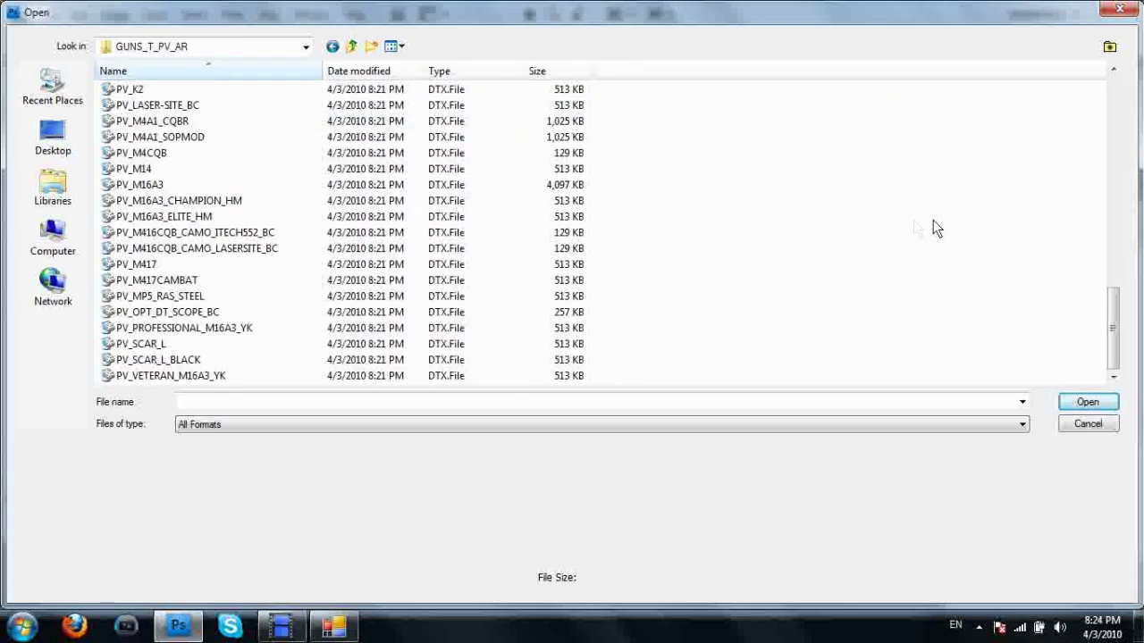
{"action": "left_click", "coordinate": [189, 184]}
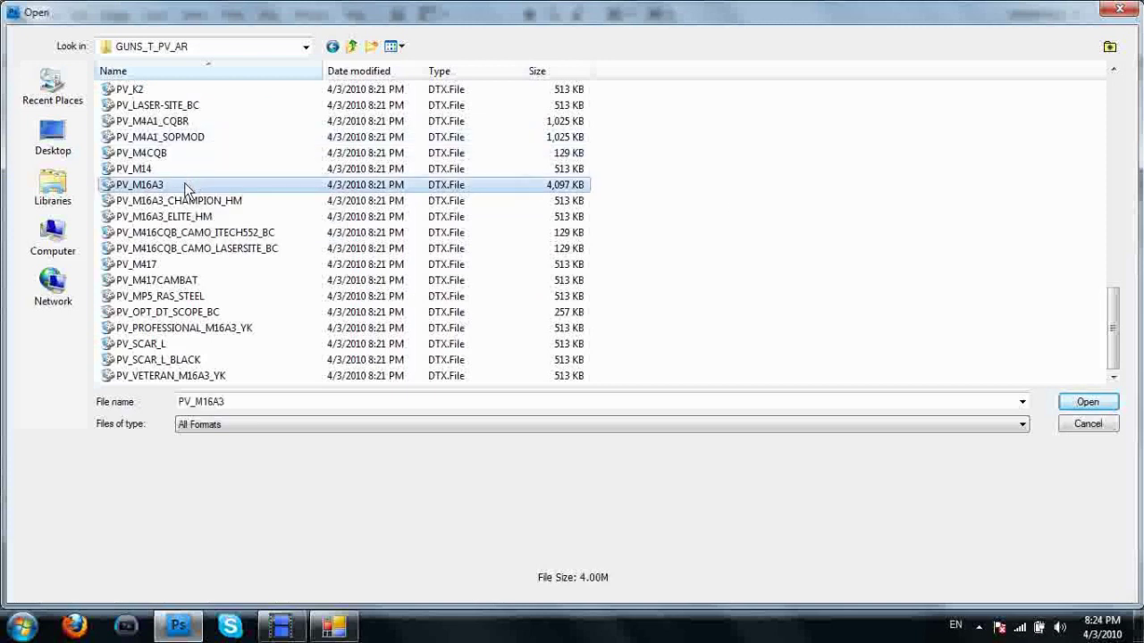
{"action": "left_click", "coordinate": [1114, 410]}
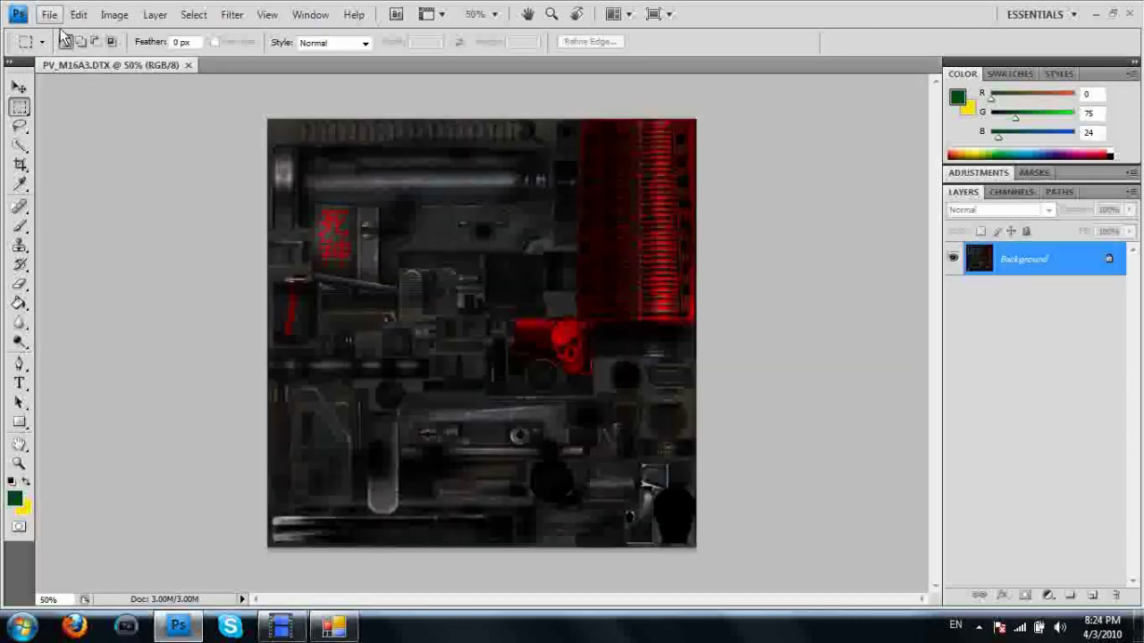
{"action": "left_click", "coordinate": [189, 66]}
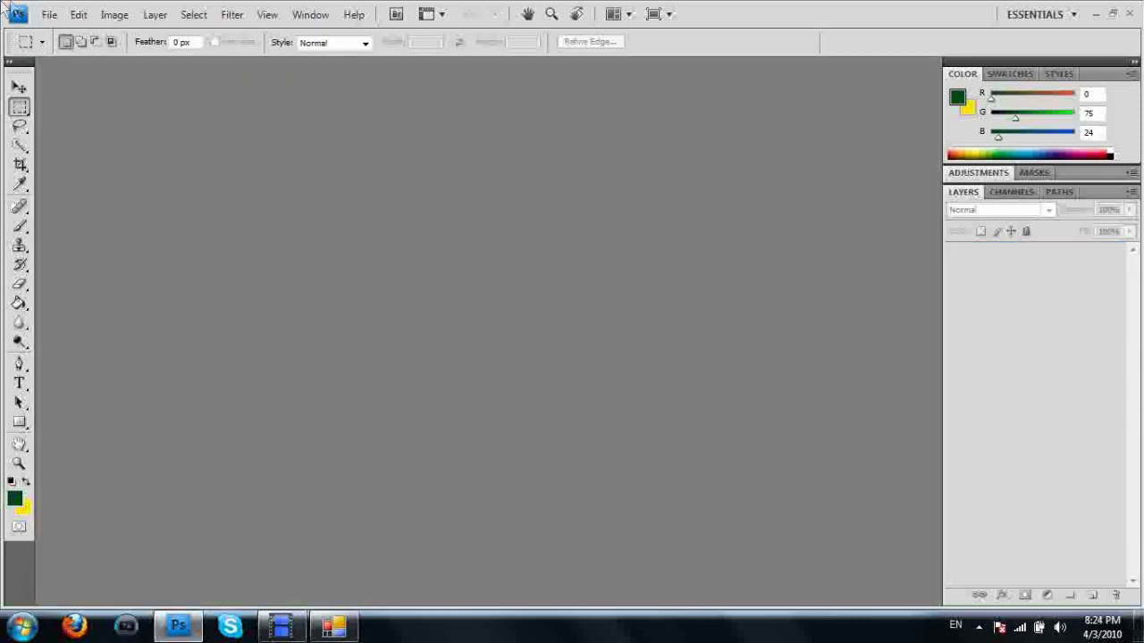
Step: Open PV_AR_DF_SCARLTRISPEAR_BC from the GUNS_T_PV_AR folder as a Photoshop document
{"action": "left_click", "coordinate": [49, 15]}
{"action": "left_click", "coordinate": [67, 52]}
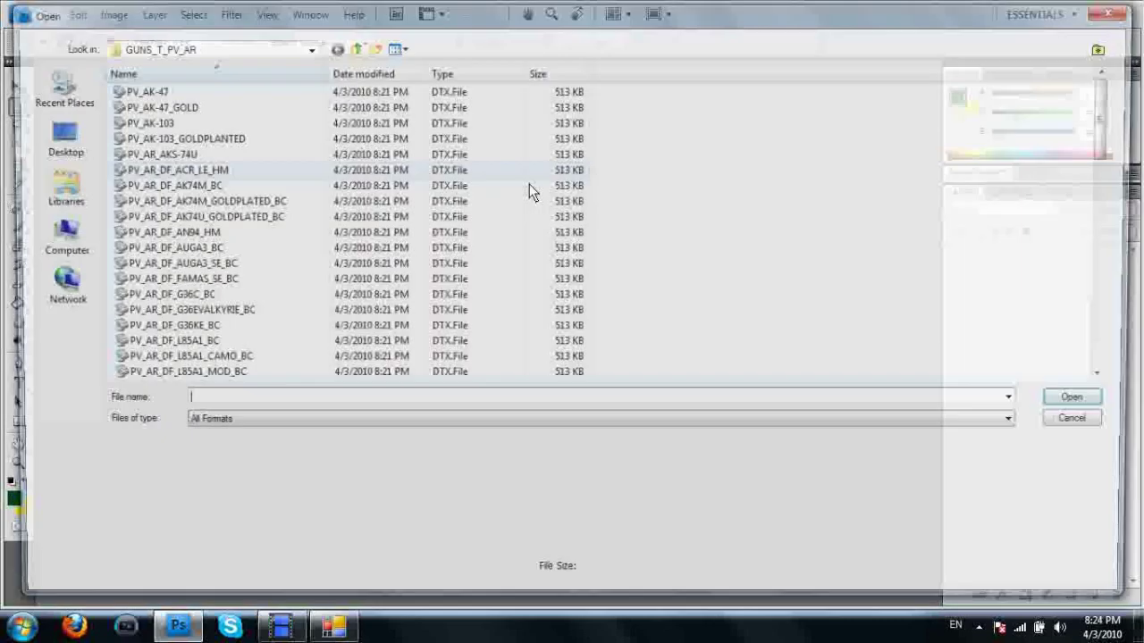
{"action": "scroll", "coordinate": [786, 186], "scroll_direction": "down", "scroll_amount": 10}
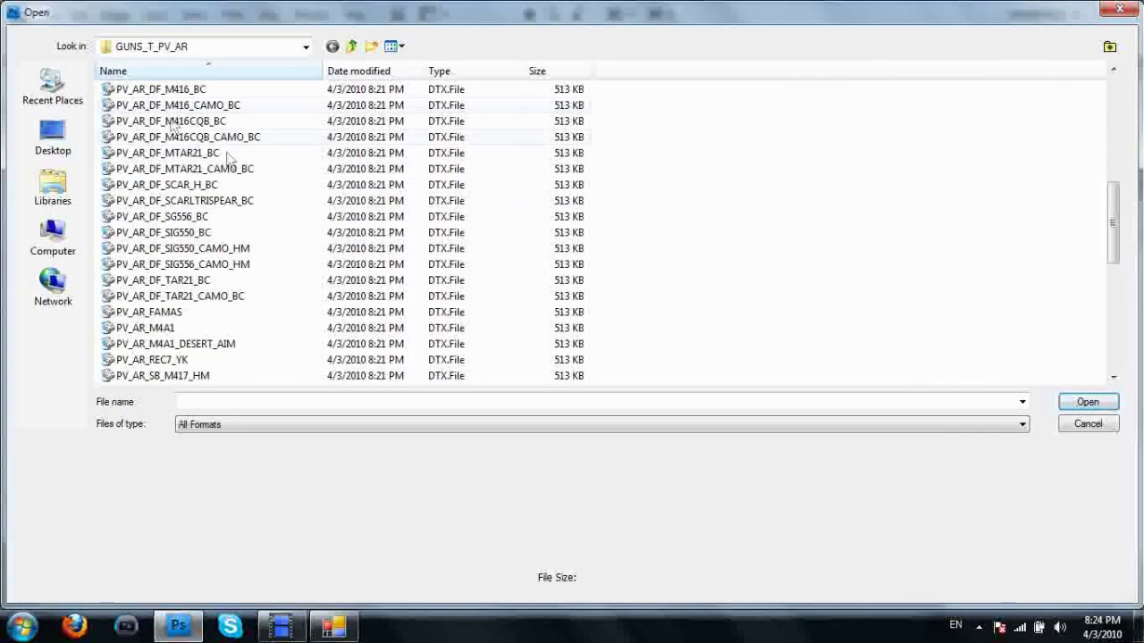
{"action": "left_click", "coordinate": [247, 203]}
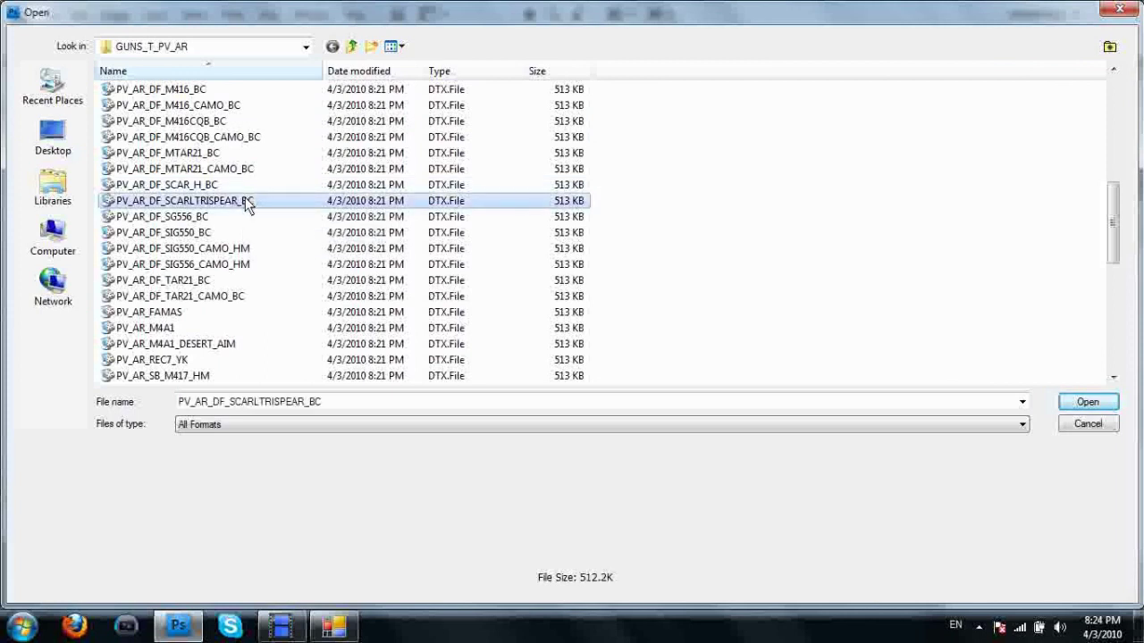
{"action": "left_click", "coordinate": [1087, 402]}
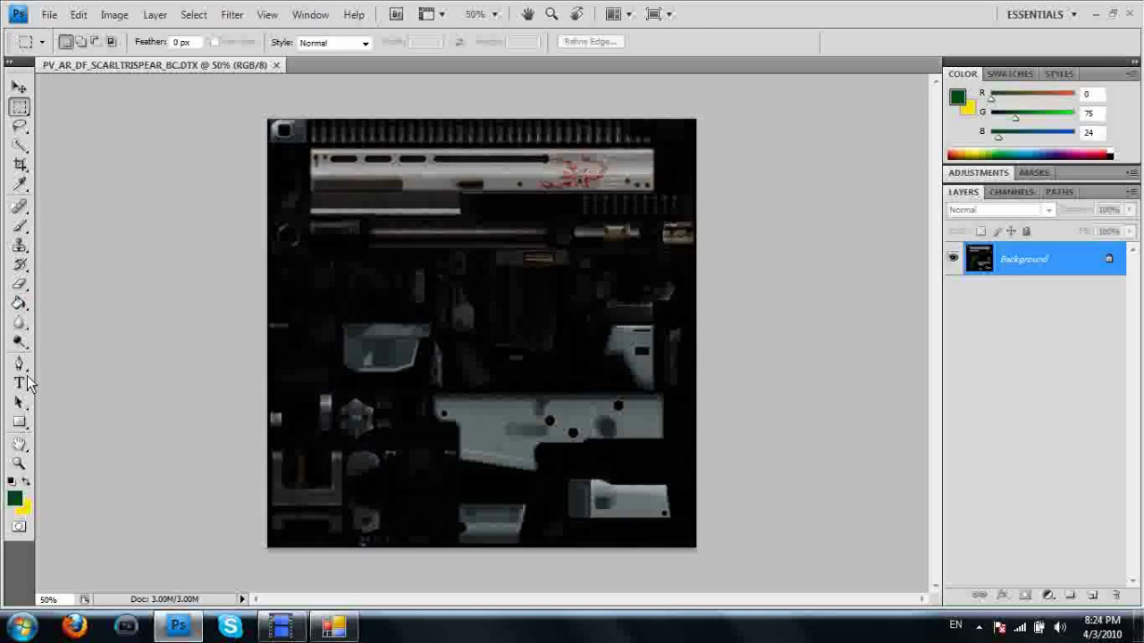
Step: Select the Brush tool with a 200 px brush size
{"action": "left_click", "coordinate": [21, 223]}
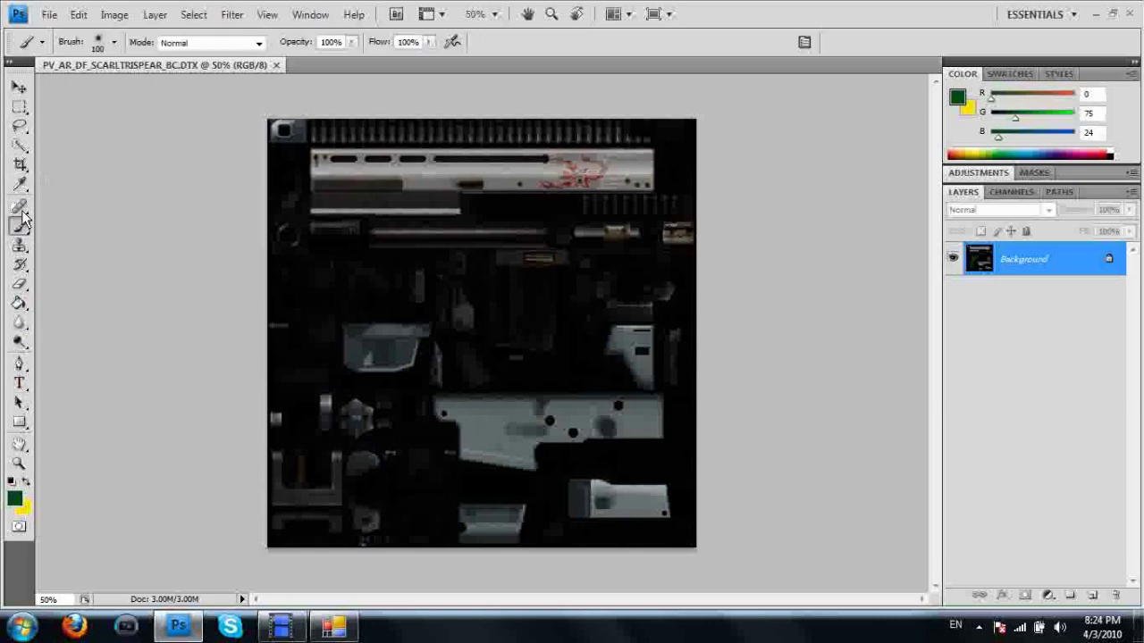
{"action": "left_click", "coordinate": [114, 42]}
{"action": "left_click", "coordinate": [144, 234]}
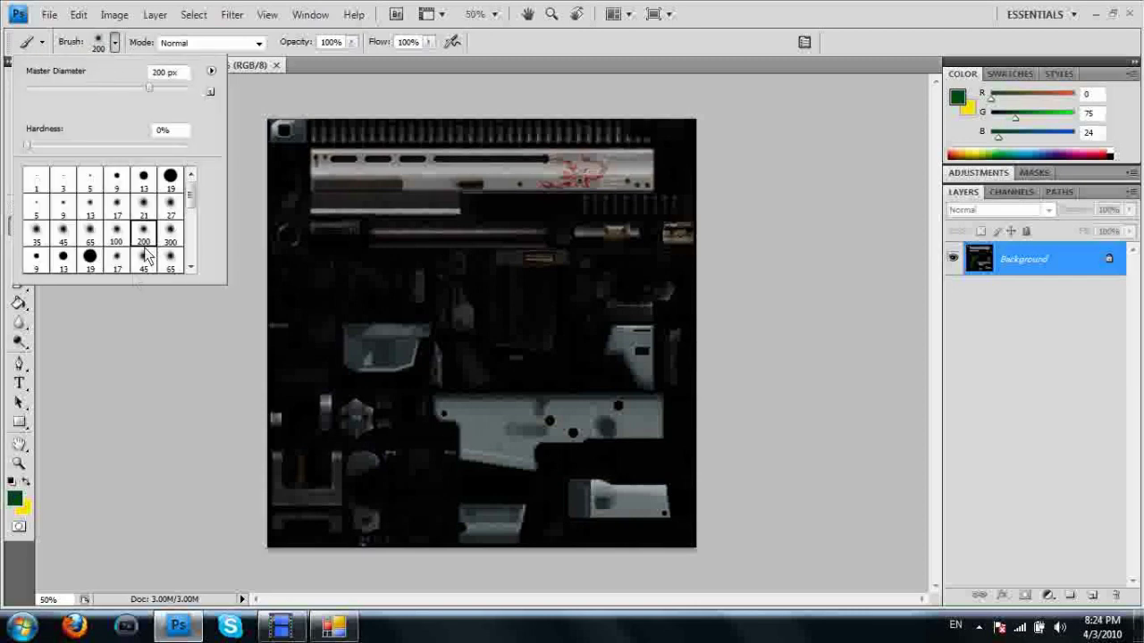
{"action": "left_click", "coordinate": [125, 344]}
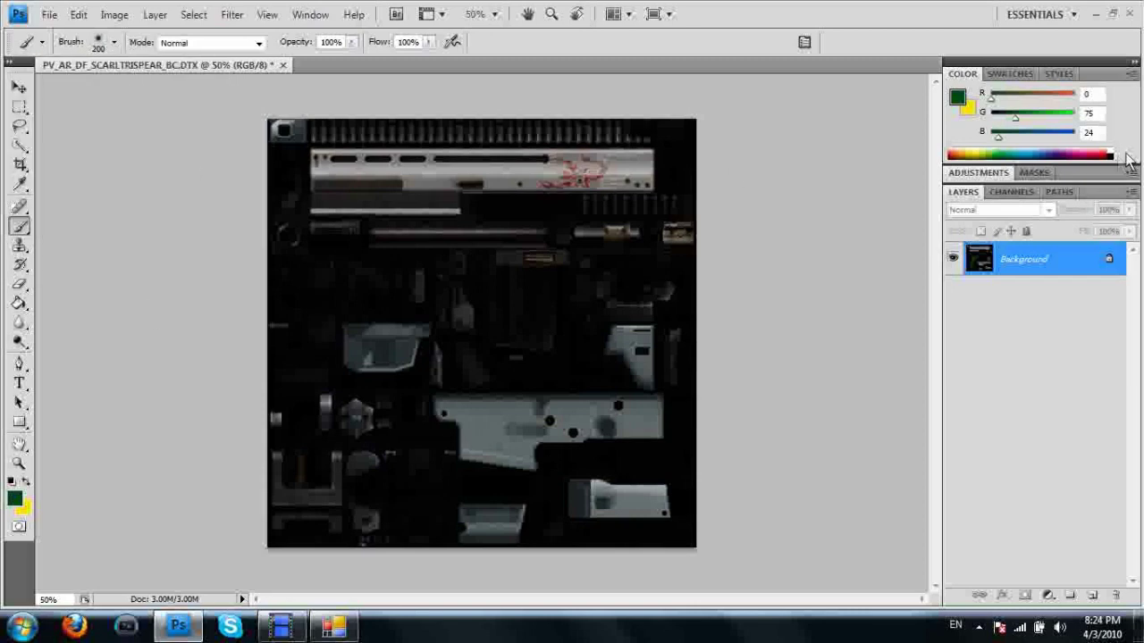
Step: Add a new layer and paint blue over the upper-right of the texture
{"action": "left_click", "coordinate": [1057, 160]}
{"action": "left_click", "coordinate": [1011, 74]}
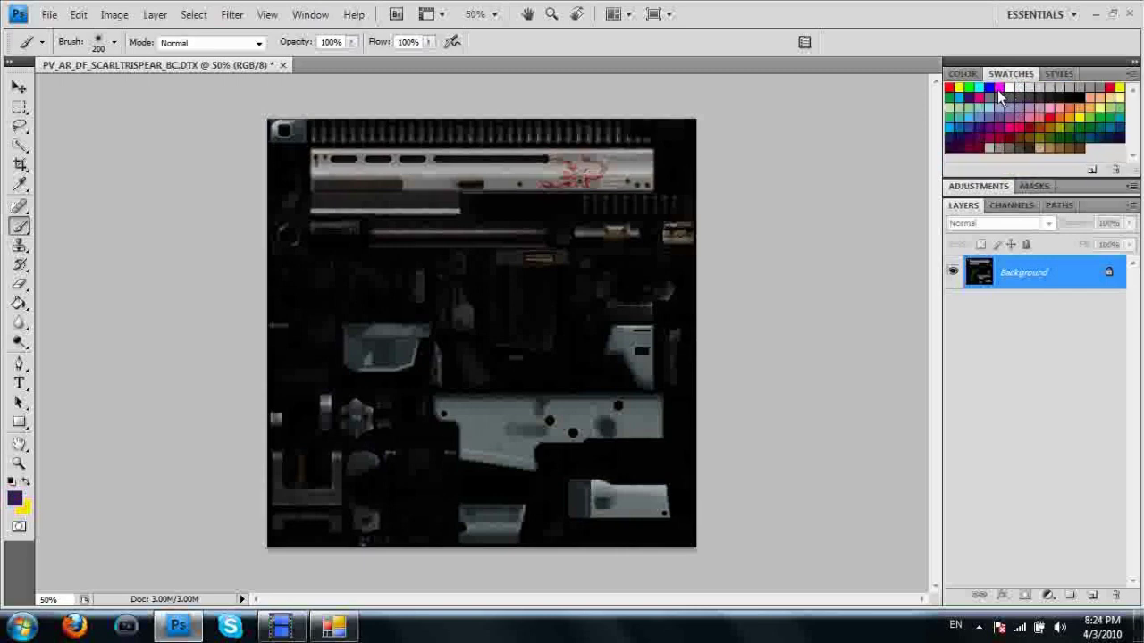
{"action": "left_click", "coordinate": [991, 88]}
{"action": "left_click", "coordinate": [1092, 595]}
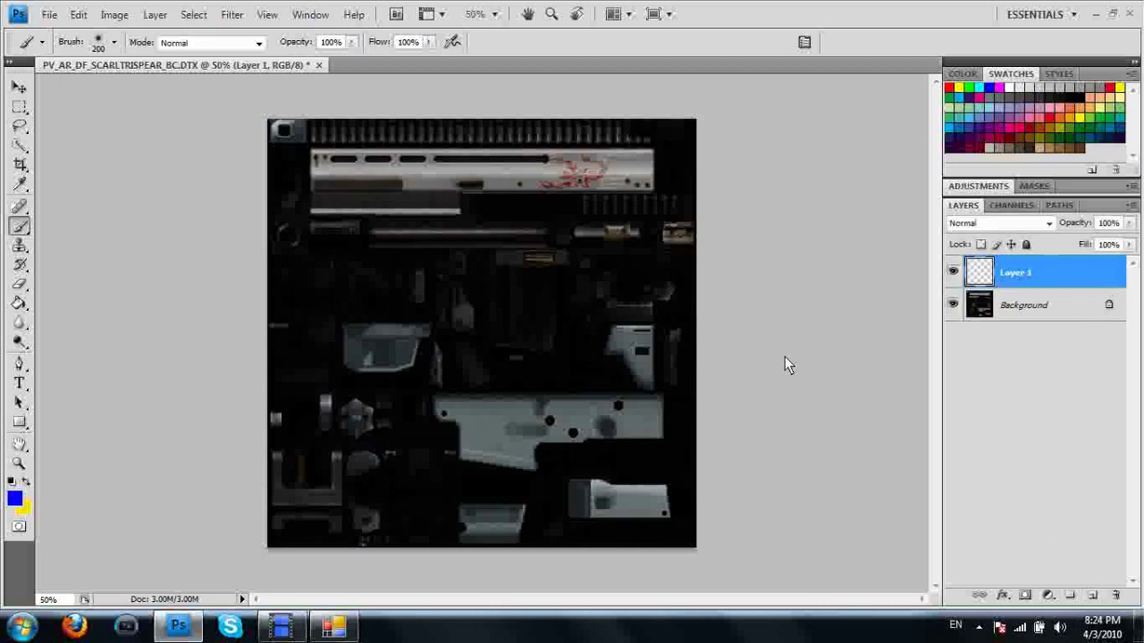
{"action": "mouse_move", "coordinate": [511, 129]}
{"action": "left_mouse_down"}
{"action": "mouse_move", "coordinate": [489, 369]}
{"action": "mouse_move", "coordinate": [555, 356]}
{"action": "mouse_move", "coordinate": [738, 390]}
{"action": "left_mouse_up"}
{"action": "mouse_move", "coordinate": [558, 366]}
{"action": "left_mouse_down"}
{"action": "mouse_move", "coordinate": [541, 316]}
{"action": "mouse_move", "coordinate": [692, 173]}
{"action": "mouse_move", "coordinate": [685, 126]}
{"action": "mouse_move", "coordinate": [638, 223]}
{"action": "left_mouse_up"}
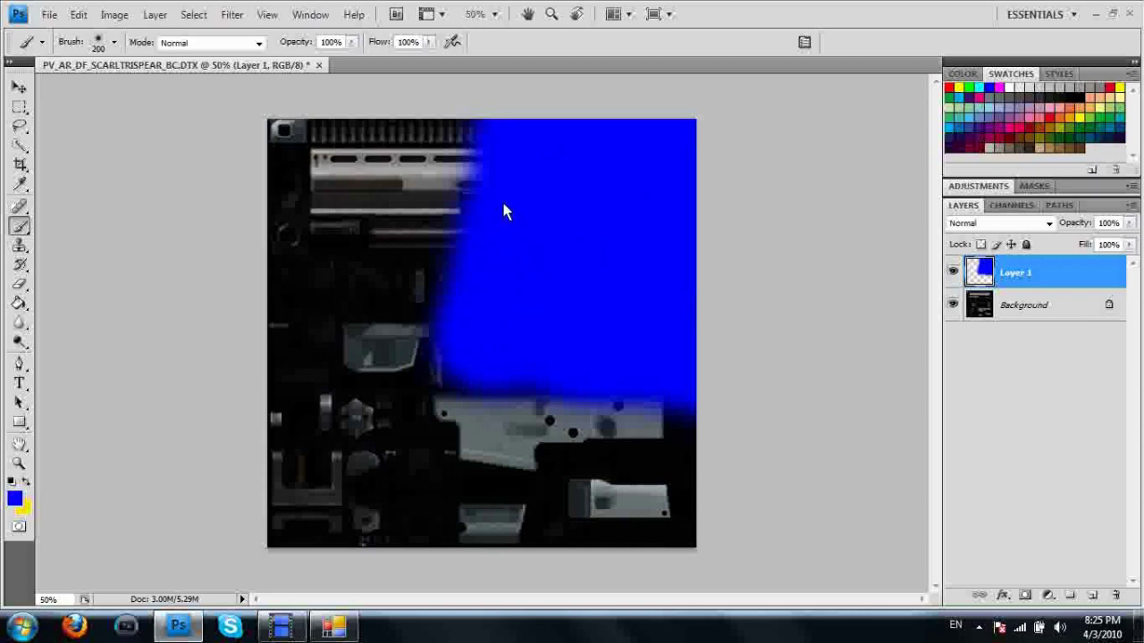
Step: Paint red top-left and grey-brown across the lower band, then set the layer to Overlay
{"action": "left_click", "coordinate": [950, 87]}
{"action": "mouse_move", "coordinate": [407, 361]}
{"action": "left_mouse_down"}
{"action": "mouse_move", "coordinate": [435, 160]}
{"action": "mouse_move", "coordinate": [471, 101]}
{"action": "mouse_move", "coordinate": [405, 387]}
{"action": "mouse_move", "coordinate": [432, 310]}
{"action": "mouse_move", "coordinate": [436, 101]}
{"action": "mouse_move", "coordinate": [317, 276]}
{"action": "mouse_move", "coordinate": [420, 292]}
{"action": "mouse_move", "coordinate": [374, 116]}
{"action": "mouse_move", "coordinate": [332, 333]}
{"action": "mouse_move", "coordinate": [354, 231]}
{"action": "mouse_move", "coordinate": [318, 118]}
{"action": "mouse_move", "coordinate": [311, 277]}
{"action": "mouse_move", "coordinate": [305, 182]}
{"action": "mouse_move", "coordinate": [292, 351]}
{"action": "mouse_move", "coordinate": [371, 393]}
{"action": "left_mouse_up"}
{"action": "mouse_move", "coordinate": [260, 384]}
{"action": "left_mouse_down"}
{"action": "mouse_move", "coordinate": [270, 143]}
{"action": "mouse_move", "coordinate": [303, 116]}
{"action": "left_mouse_up"}
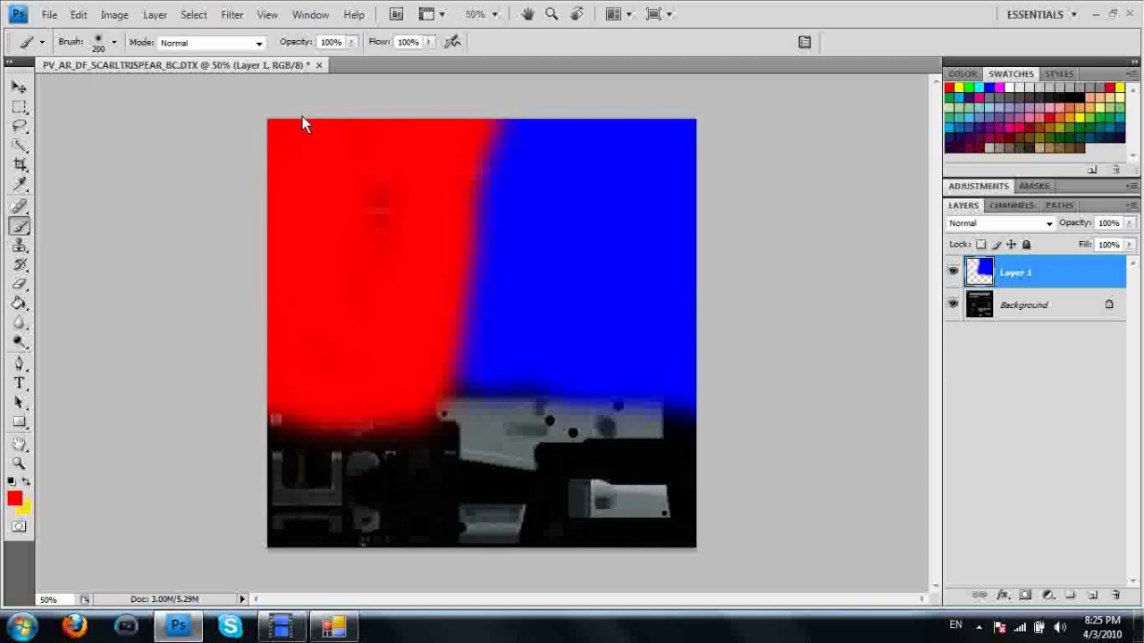
{"action": "left_click", "coordinate": [994, 148]}
{"action": "left_click", "coordinate": [1011, 149]}
{"action": "mouse_move", "coordinate": [304, 439]}
{"action": "left_mouse_down"}
{"action": "mouse_move", "coordinate": [606, 426]}
{"action": "mouse_move", "coordinate": [694, 452]}
{"action": "mouse_move", "coordinate": [212, 506]}
{"action": "mouse_move", "coordinate": [672, 549]}
{"action": "mouse_move", "coordinate": [263, 531]}
{"action": "mouse_move", "coordinate": [801, 510]}
{"action": "mouse_move", "coordinate": [158, 467]}
{"action": "mouse_move", "coordinate": [816, 471]}
{"action": "mouse_move", "coordinate": [347, 435]}
{"action": "mouse_move", "coordinate": [846, 440]}
{"action": "left_mouse_up"}
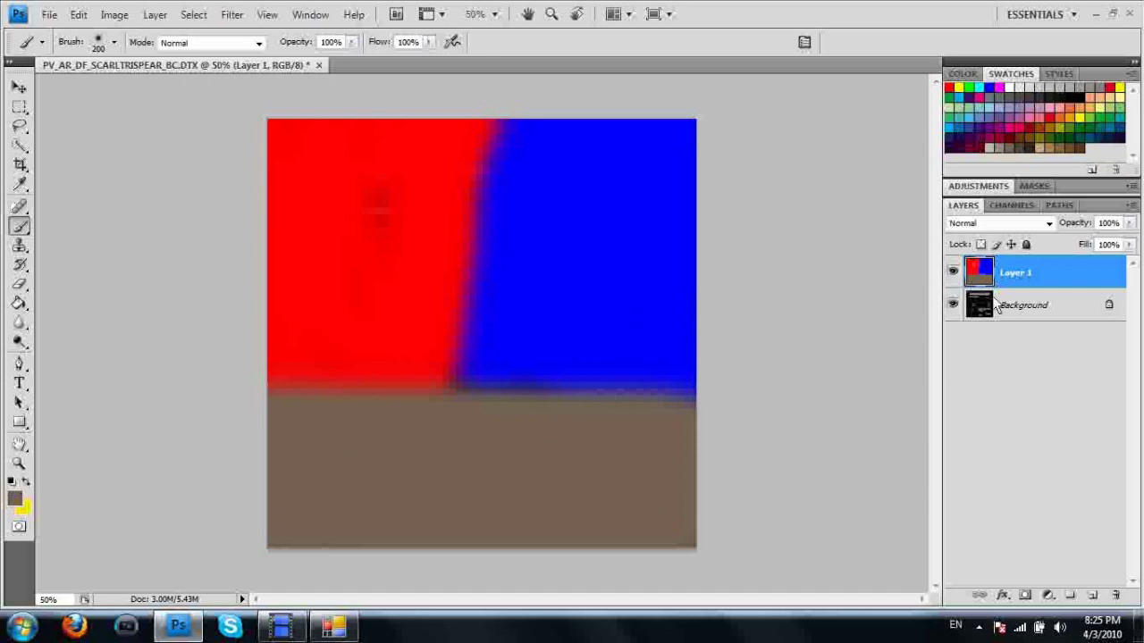
{"action": "left_click", "coordinate": [998, 225]}
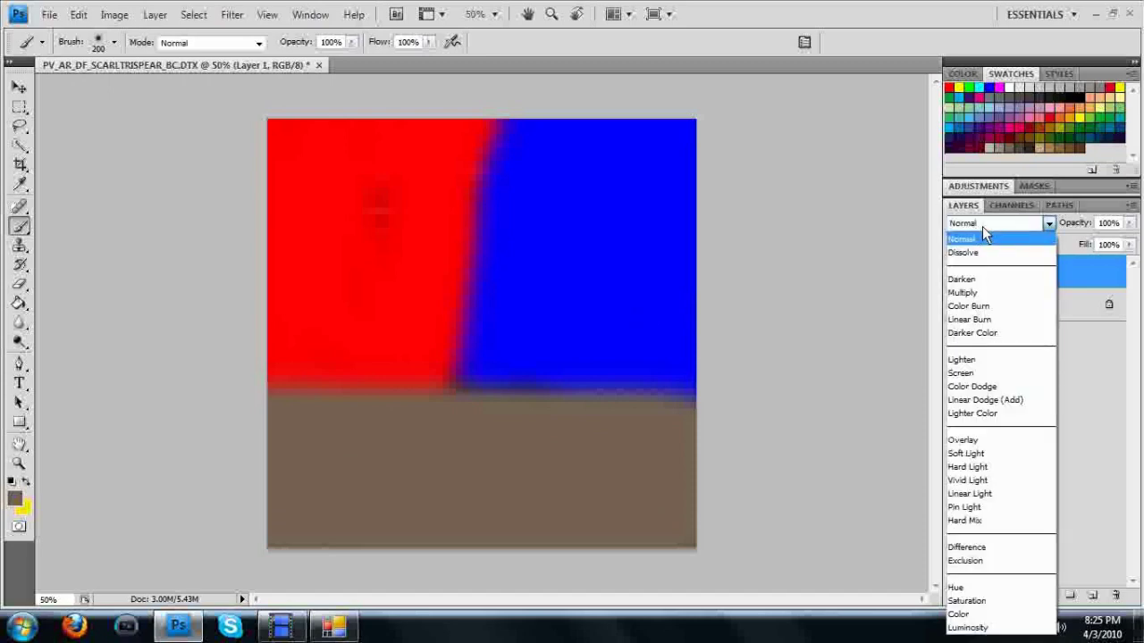
{"action": "left_click", "coordinate": [965, 440]}
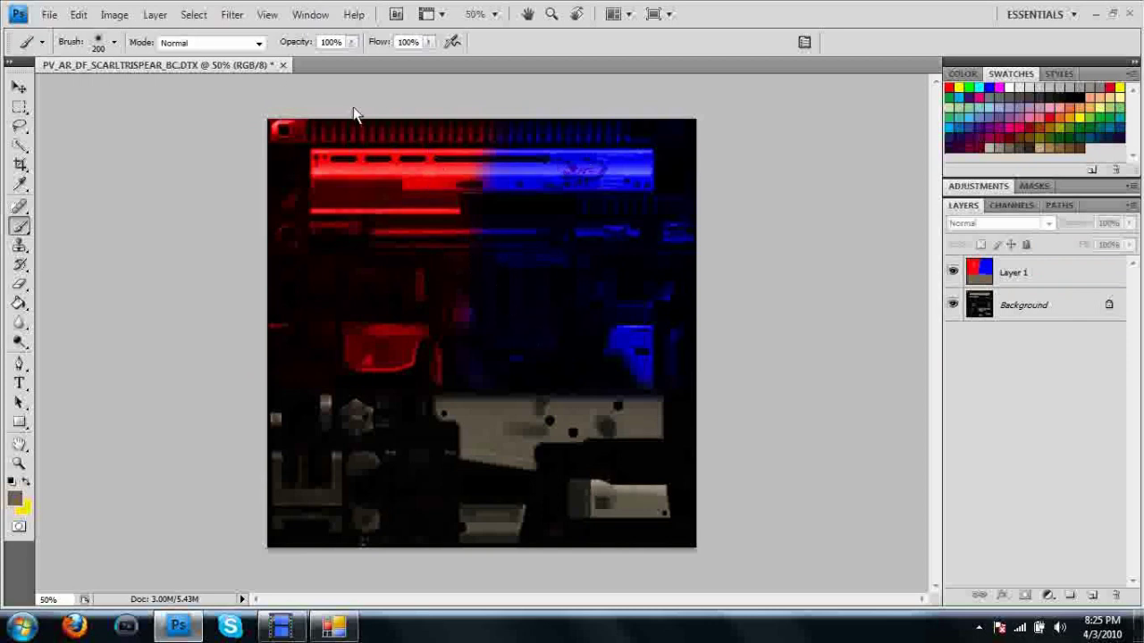
Step: Save as DTX over PV_AR_DF_SCARLTRISPEAR_BC.dtx, accepting replace and DTX options, then minimize Photoshop
{"action": "left_click", "coordinate": [47, 14]}
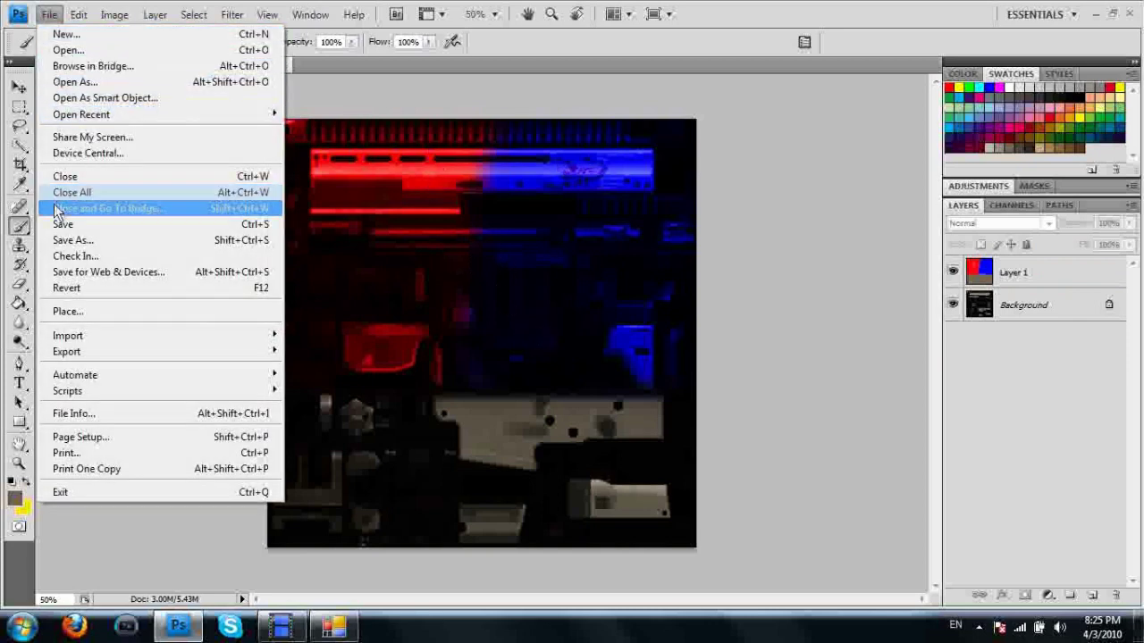
{"action": "left_click", "coordinate": [78, 241]}
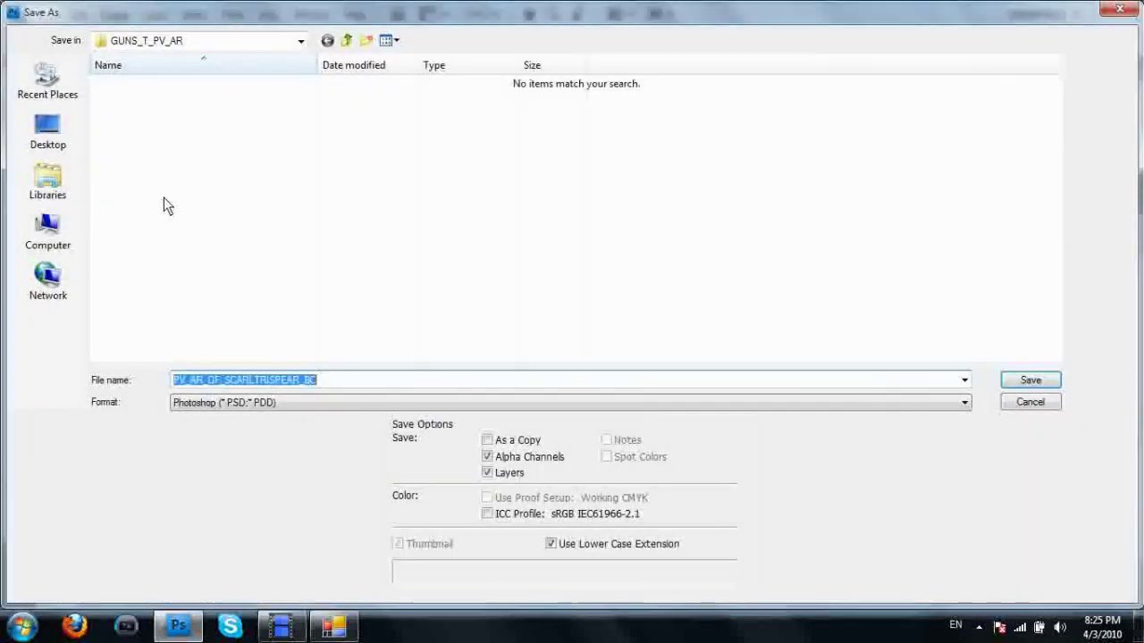
{"action": "left_click", "coordinate": [226, 400]}
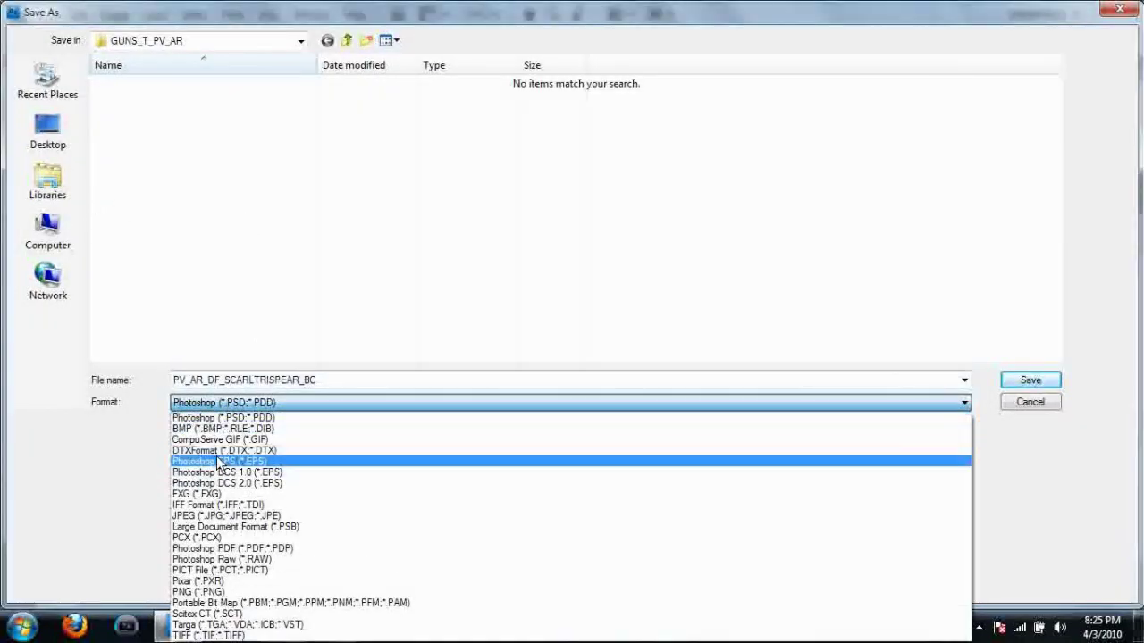
{"action": "left_click", "coordinate": [220, 454]}
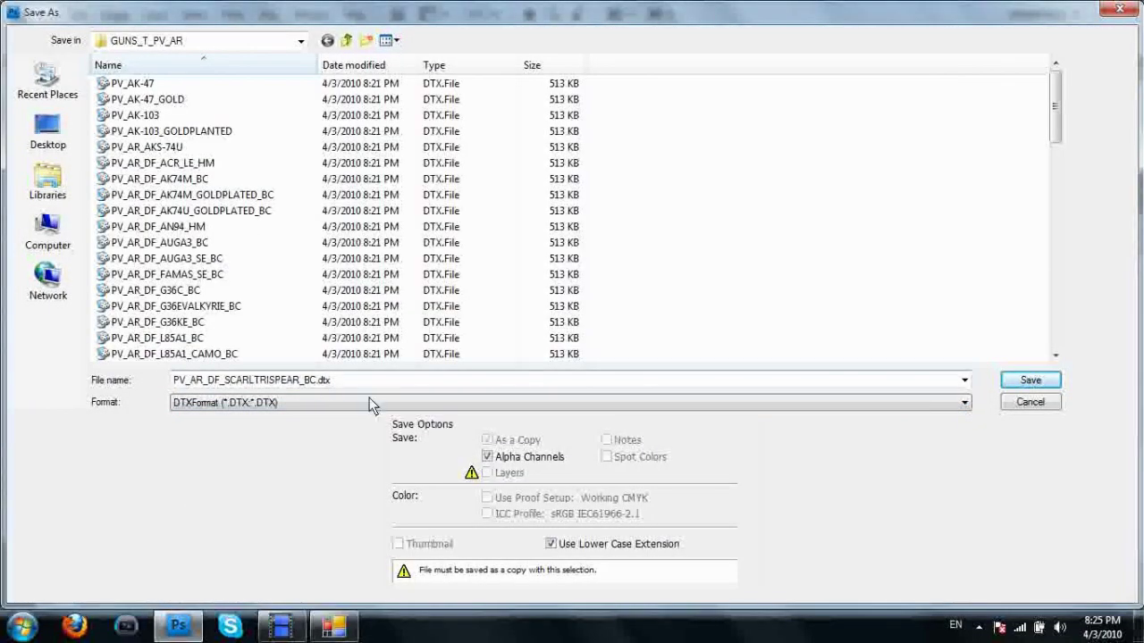
{"action": "left_click", "coordinate": [1036, 380]}
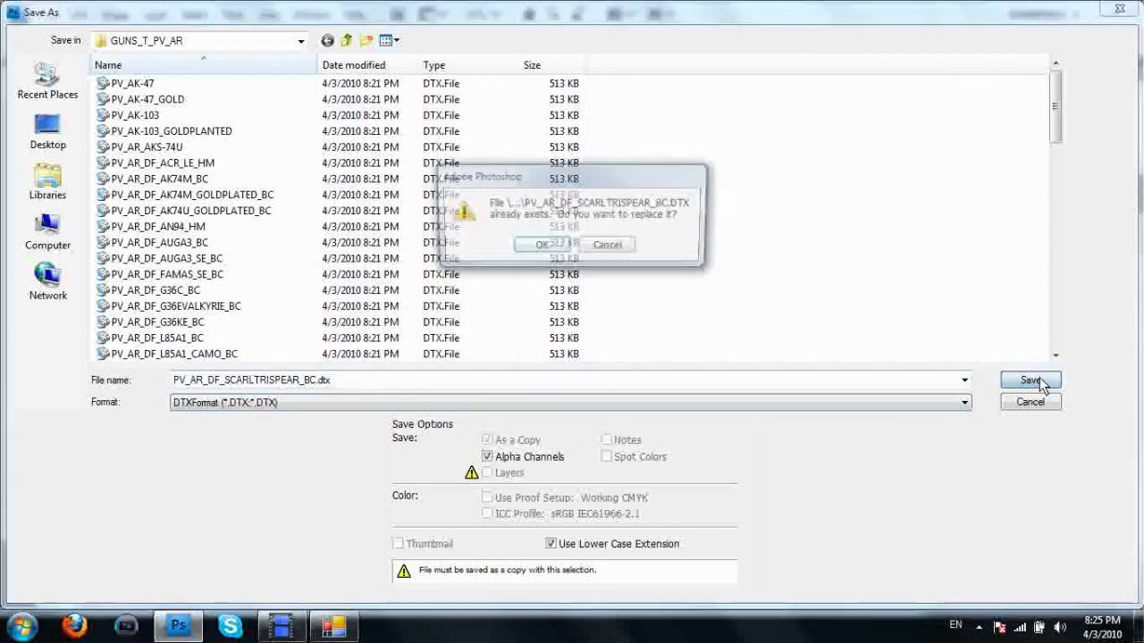
{"action": "left_click", "coordinate": [540, 249]}
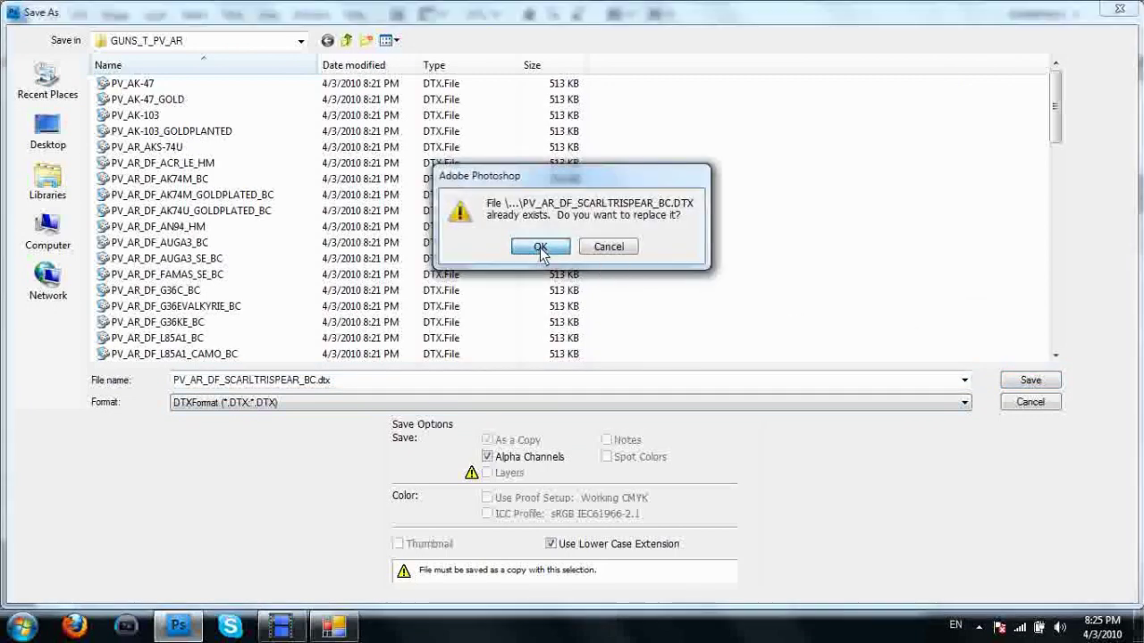
{"action": "left_click", "coordinate": [632, 324]}
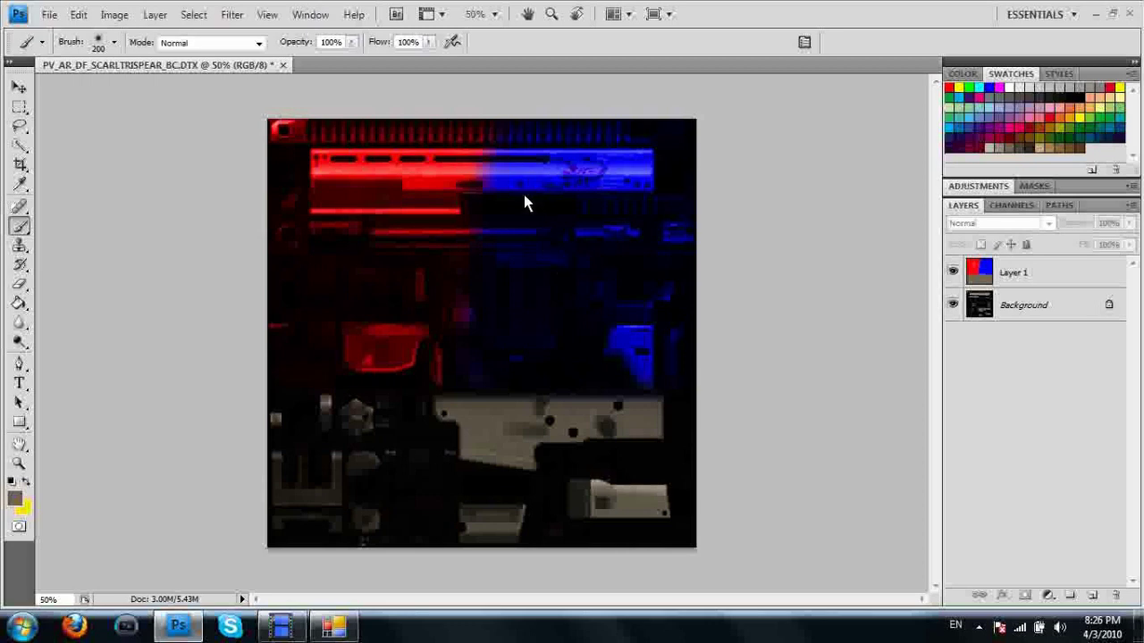
{"action": "left_click", "coordinate": [177, 625]}
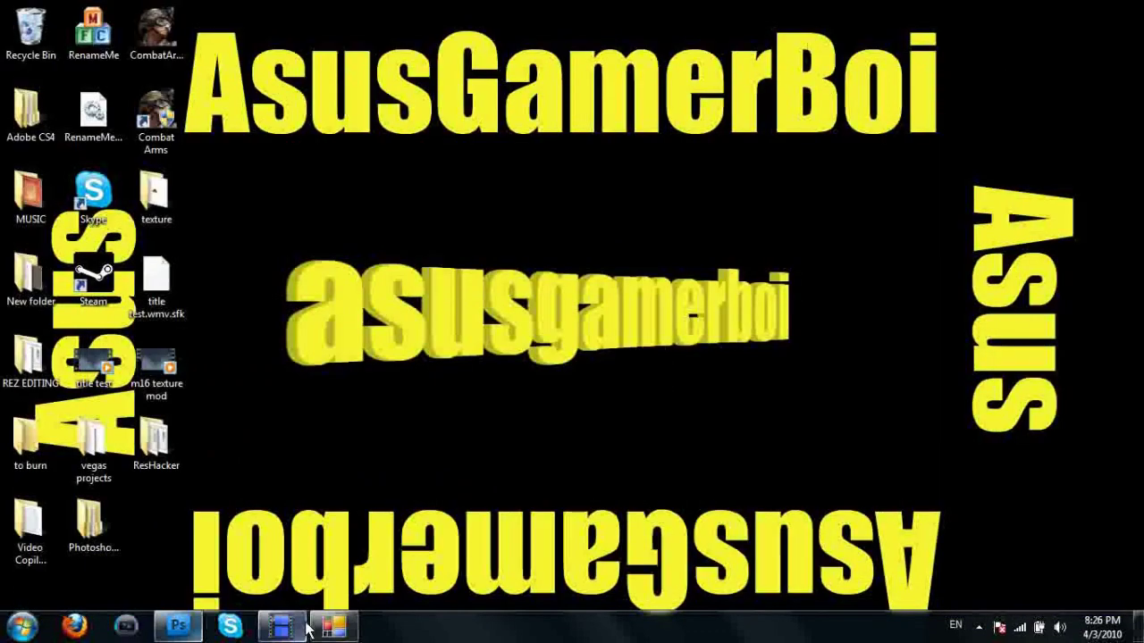
Step: Convert the GUNS_T_PV_AR textures to Nexon type in DTXConvert, close it, and open ResHacker folder
{"action": "left_click", "coordinate": [334, 626]}
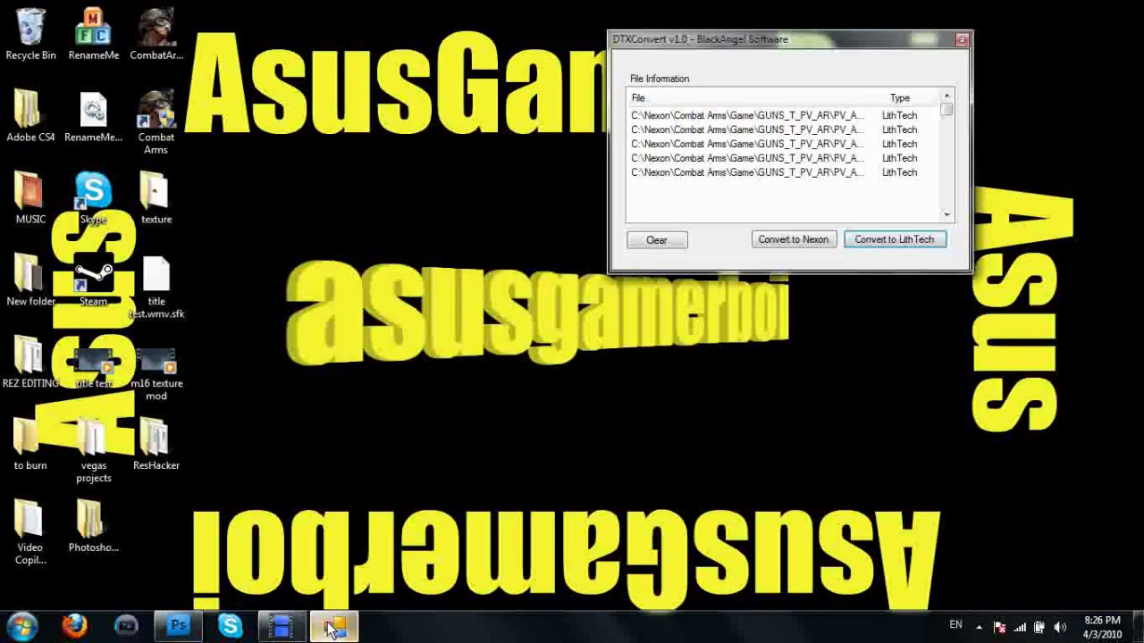
{"action": "left_click", "coordinate": [773, 248]}
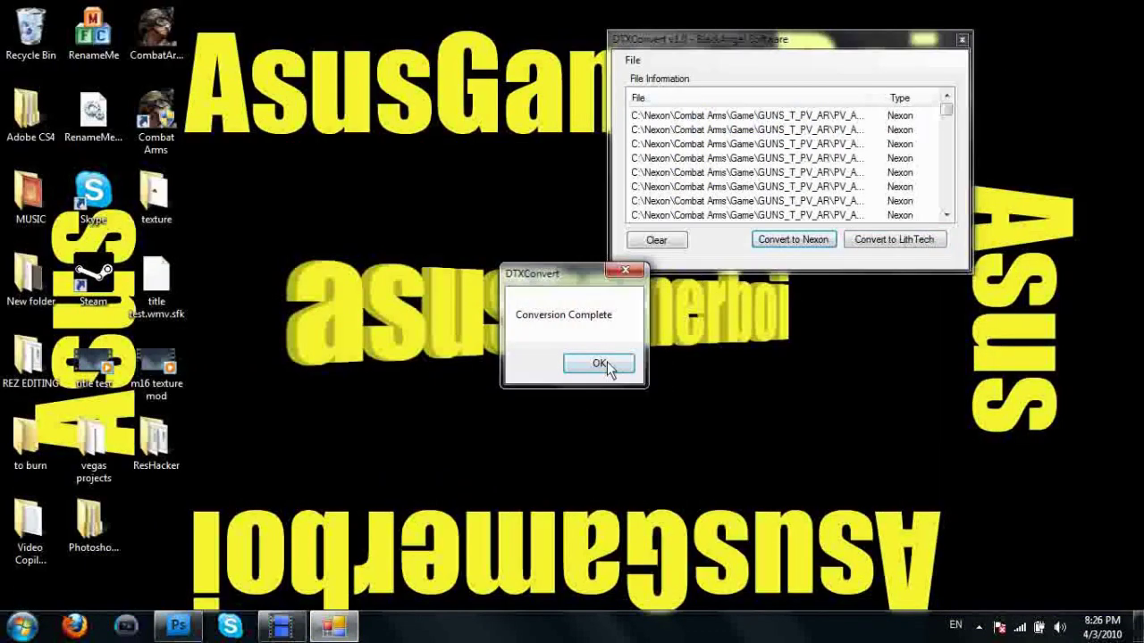
{"action": "left_click", "coordinate": [599, 363]}
{"action": "left_click", "coordinate": [961, 39]}
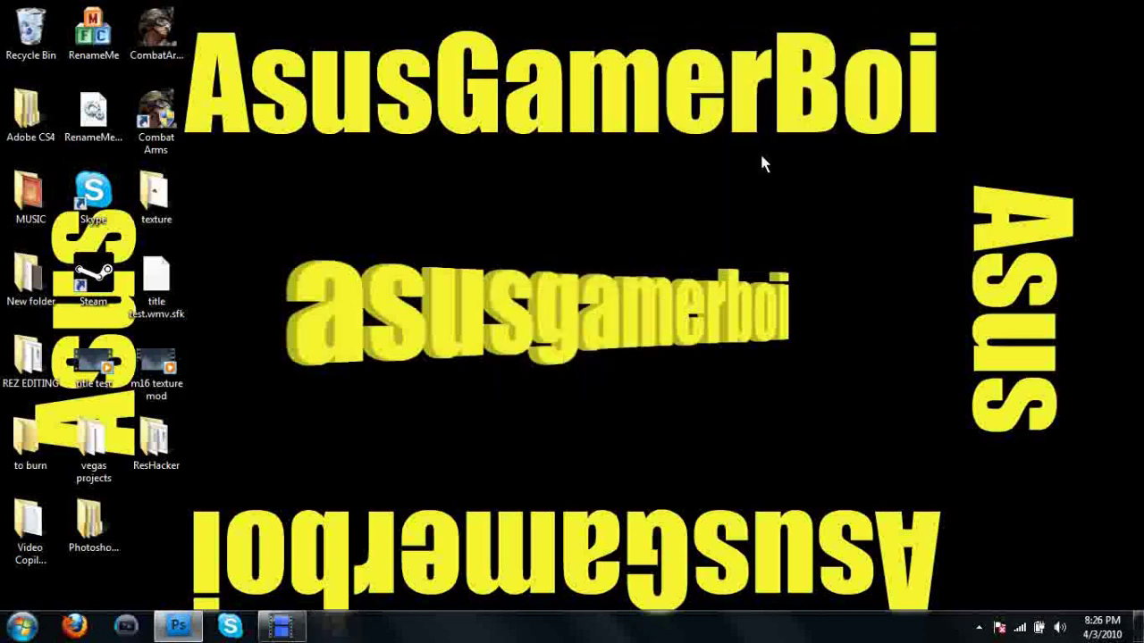
{"action": "double_click", "coordinate": [155, 438]}
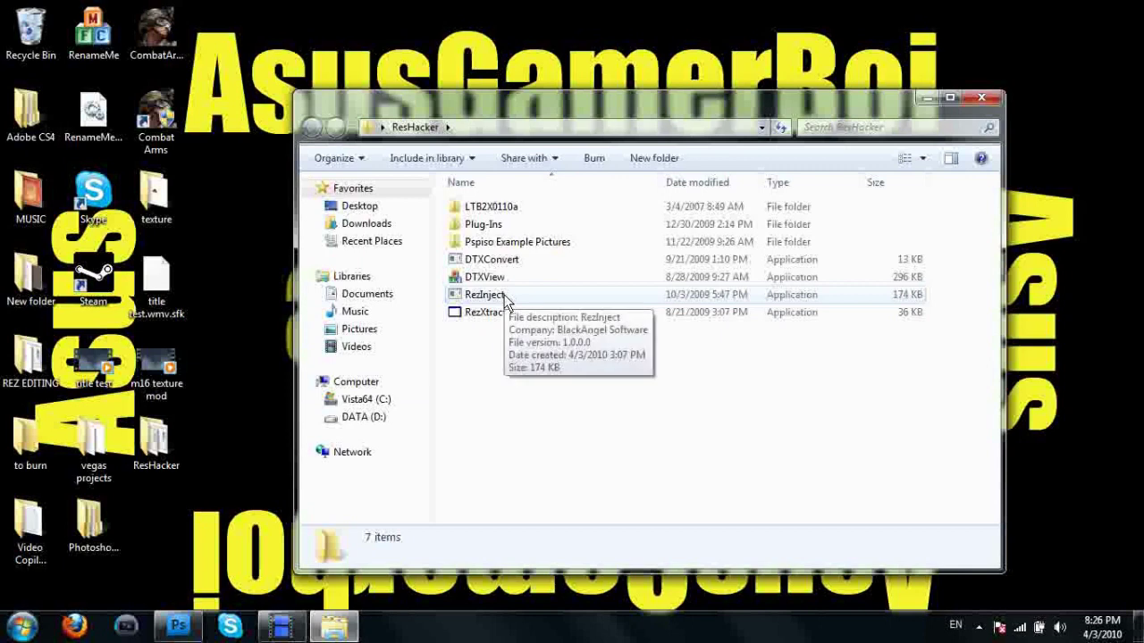
Step: Launch RezInject and pick C:\Nexon\Combat Arms\Game\GUNS_T_PV_AR.rez as the target rez file
{"action": "double_click", "coordinate": [475, 298]}
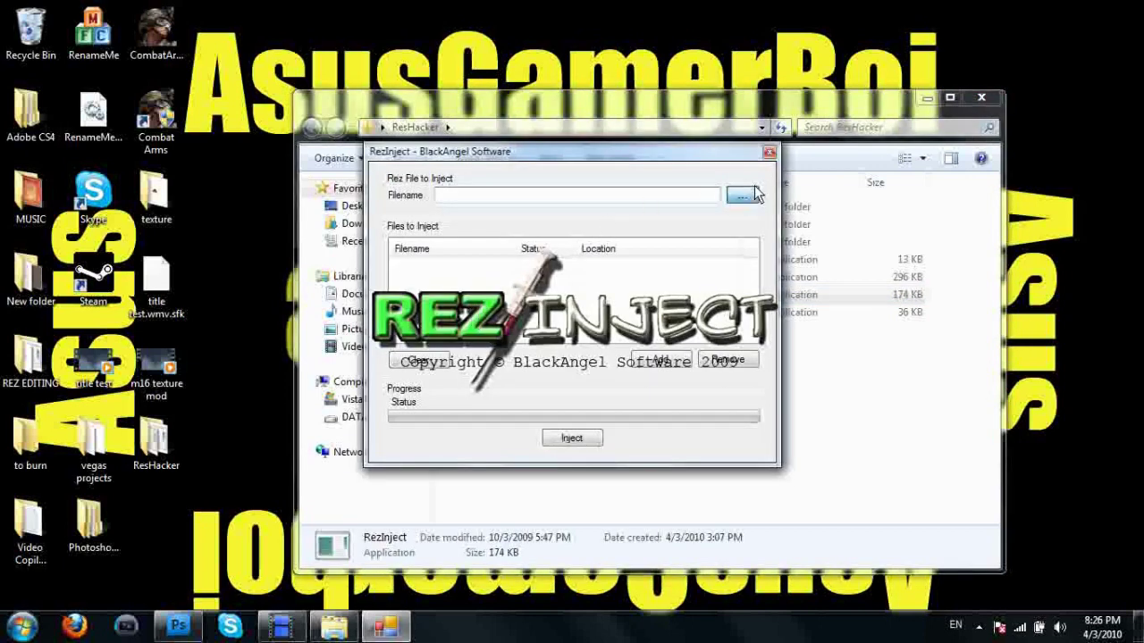
{"action": "left_click", "coordinate": [742, 194]}
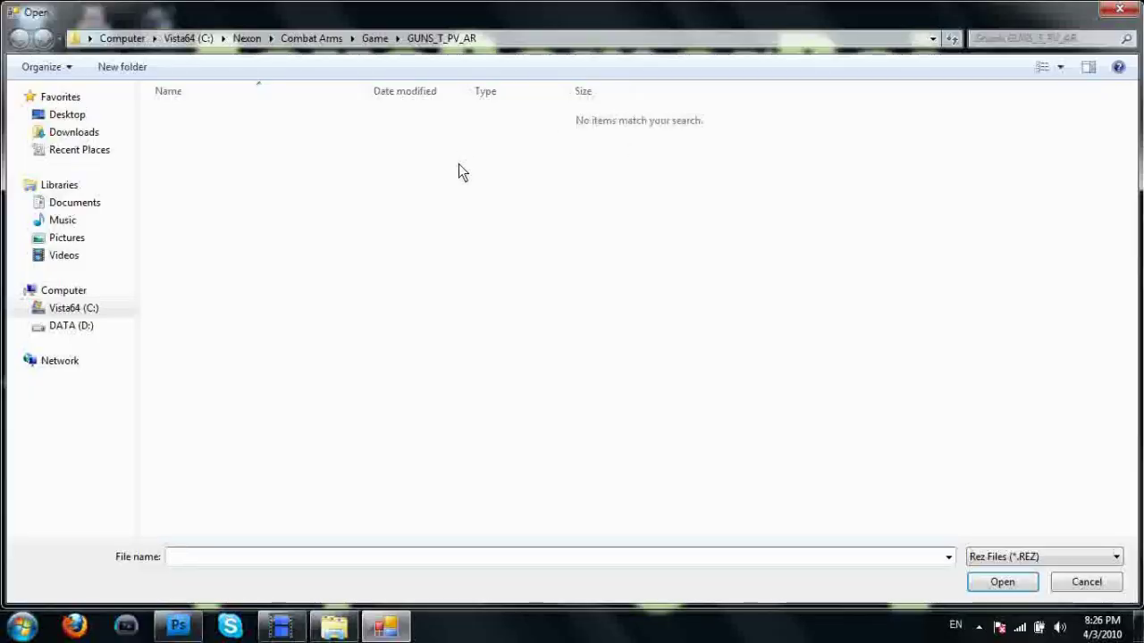
{"action": "left_click", "coordinate": [69, 308]}
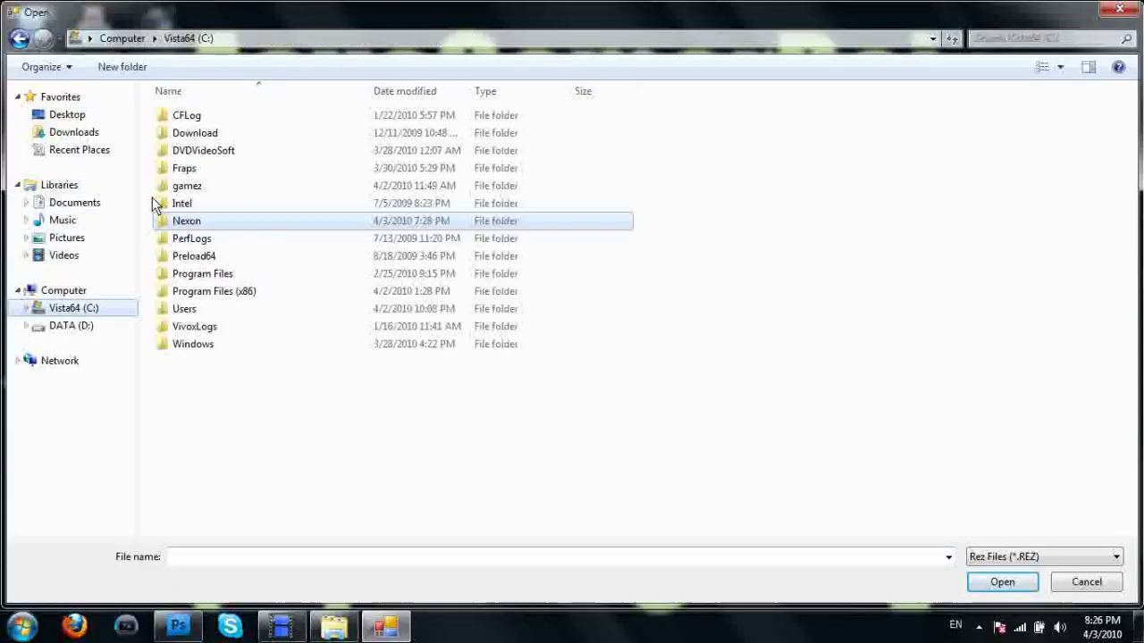
{"action": "double_click", "coordinate": [218, 224]}
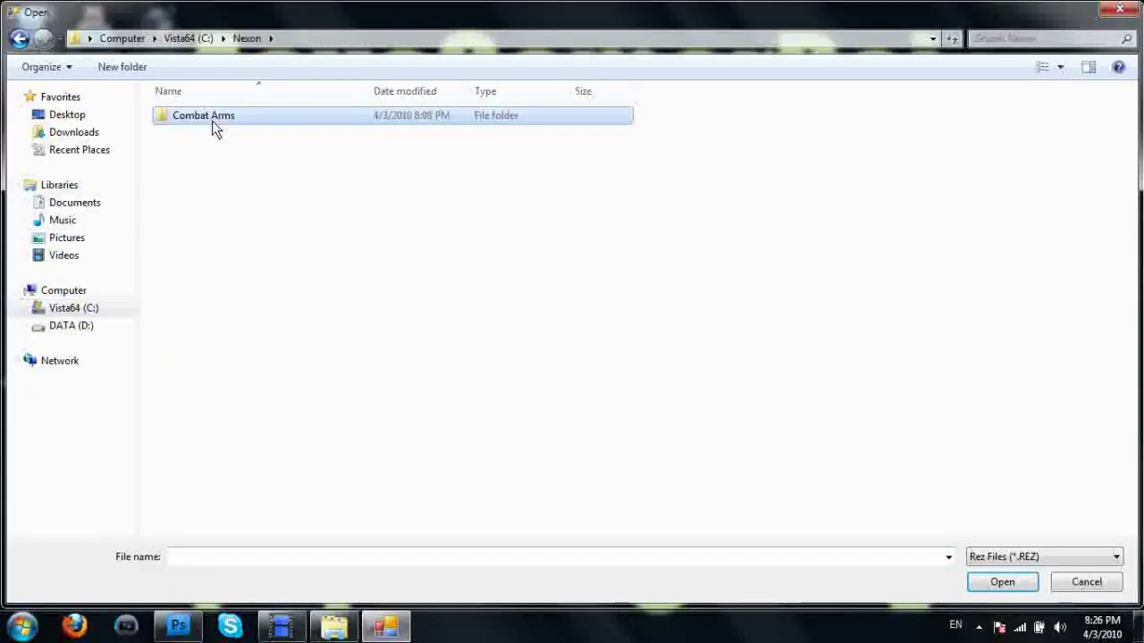
{"action": "double_click", "coordinate": [211, 119]}
{"action": "double_click", "coordinate": [173, 152]}
{"action": "scroll", "coordinate": [894, 312], "scroll_direction": "down", "scroll_amount": 5}
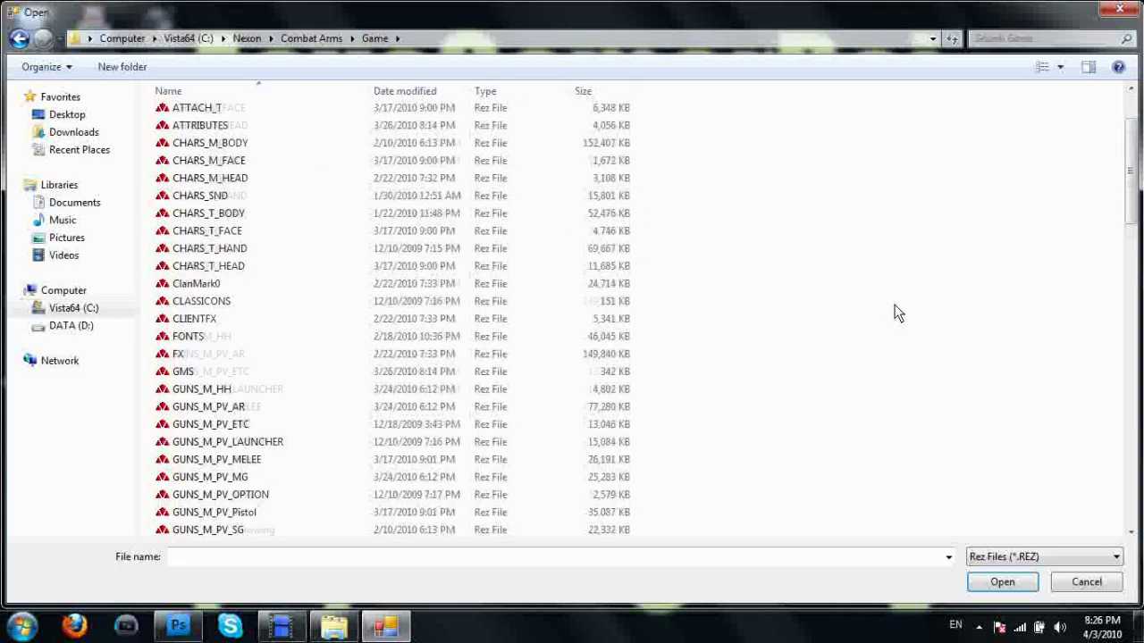
{"action": "scroll", "coordinate": [704, 317], "scroll_direction": "down", "scroll_amount": 7}
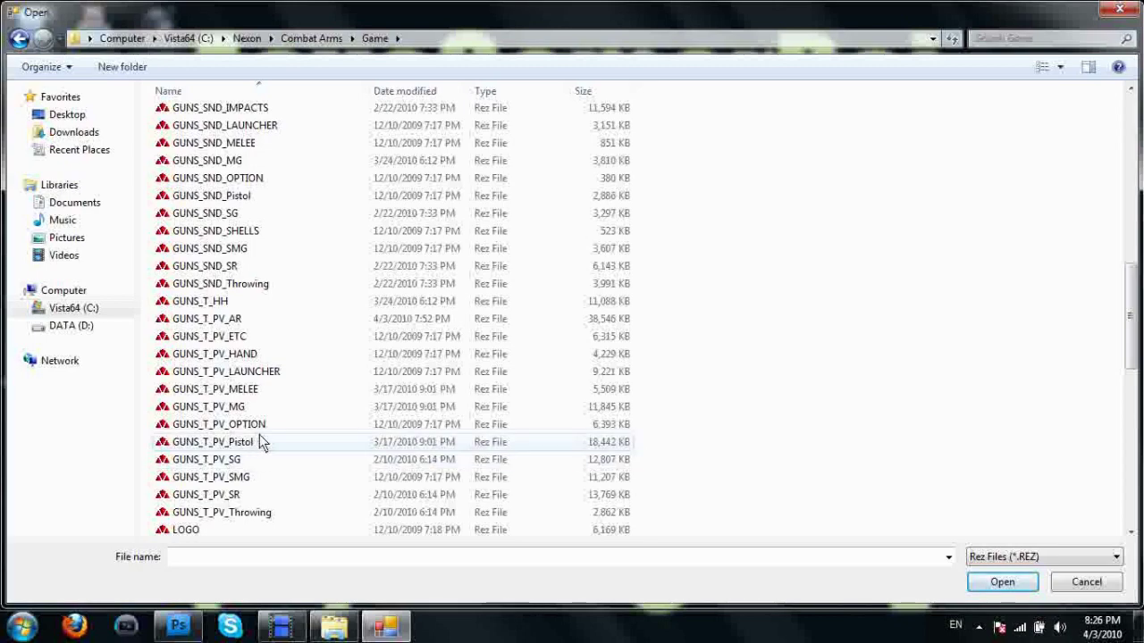
{"action": "left_click", "coordinate": [234, 319]}
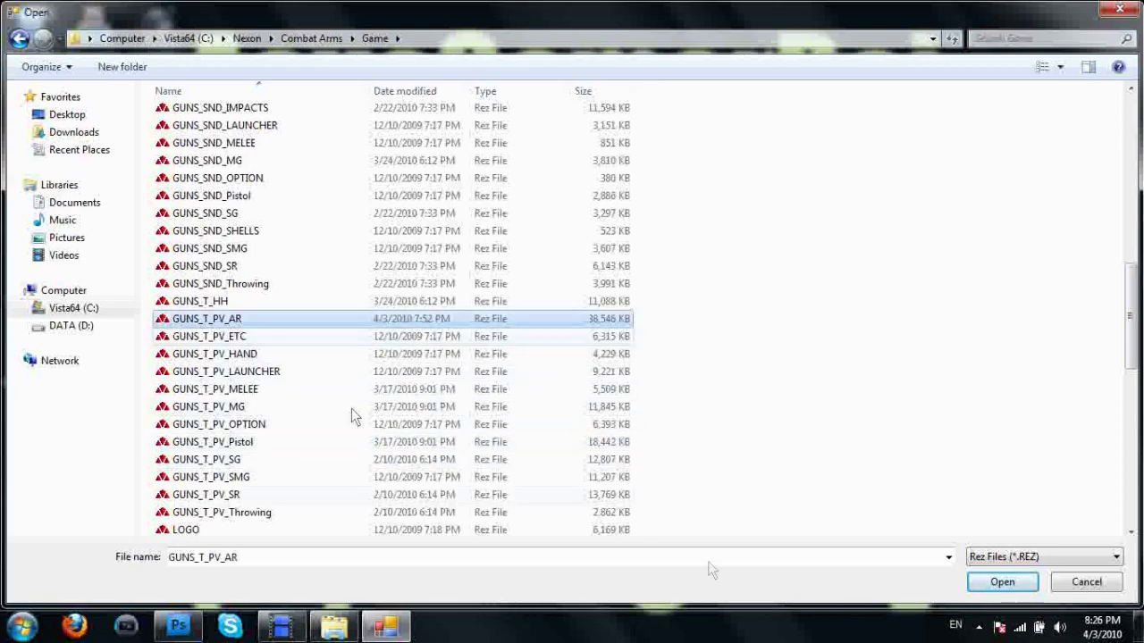
{"action": "left_click", "coordinate": [1003, 585]}
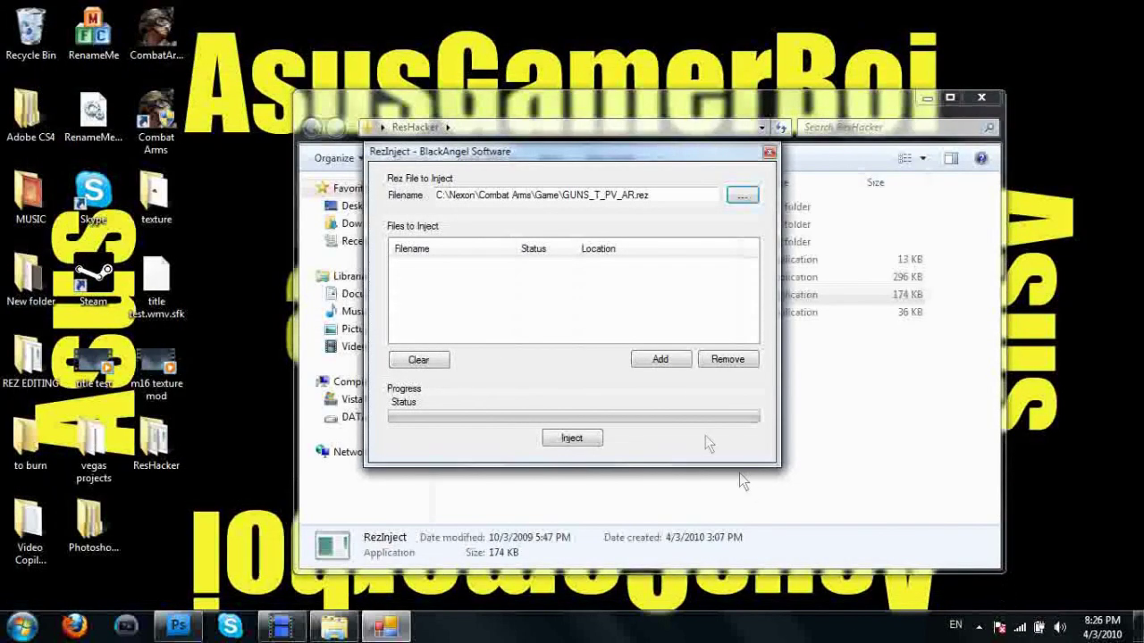
Step: Add PV_AR_DF_SCARLTRISPEAR_BC from the GUNS_T_PV_AR folder to the injection list
{"action": "left_click", "coordinate": [671, 364]}
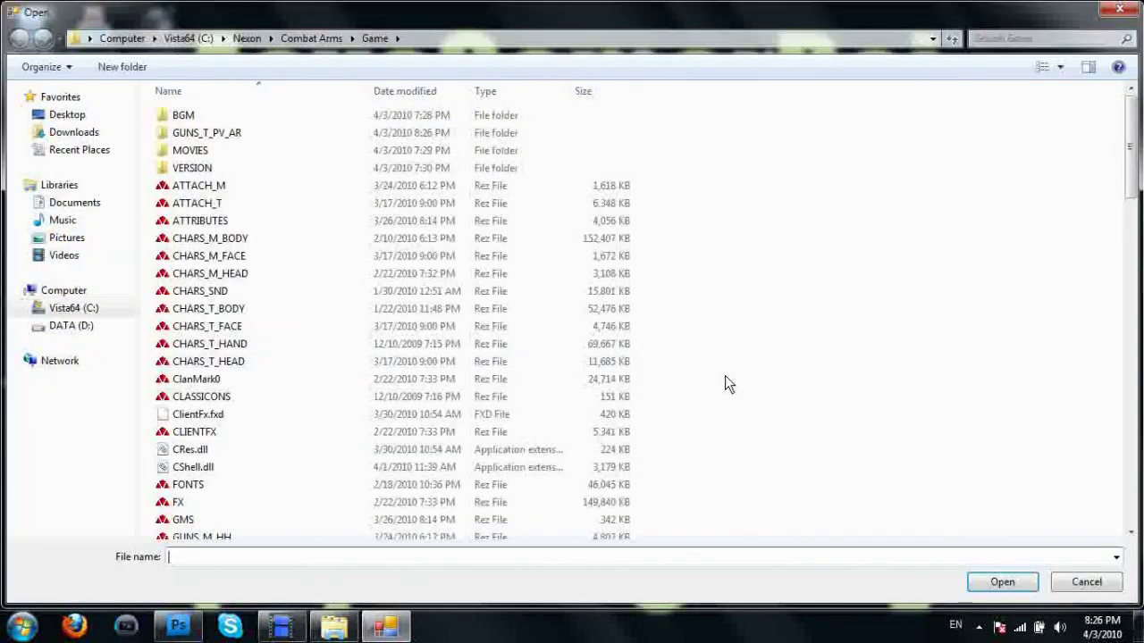
{"action": "double_click", "coordinate": [205, 132]}
{"action": "scroll", "coordinate": [750, 344], "scroll_direction": "down", "scroll_amount": 4}
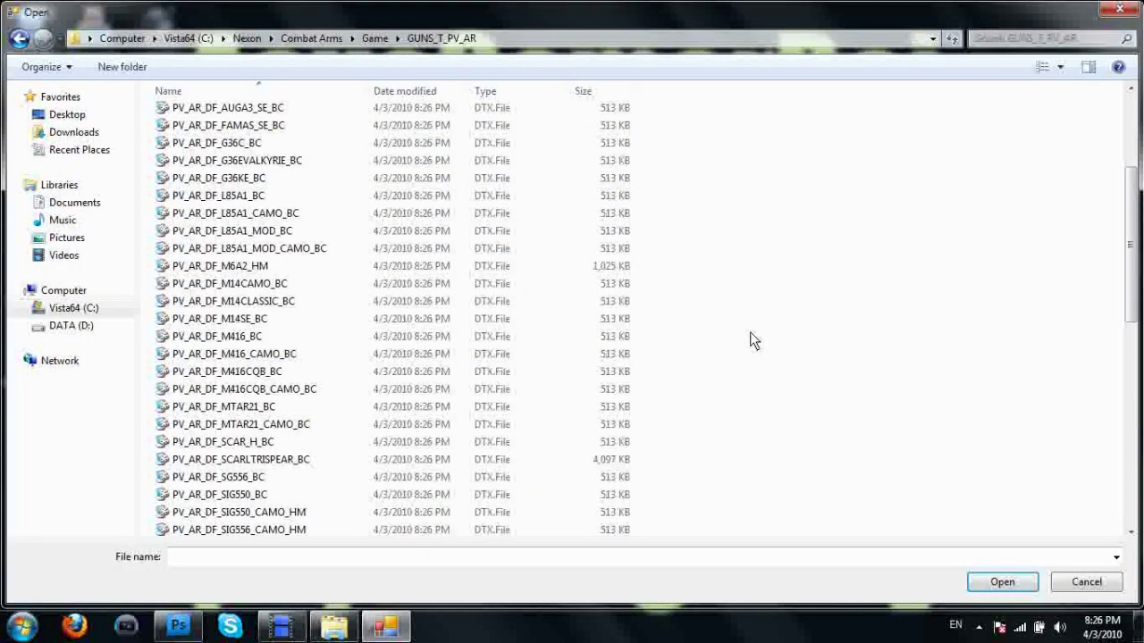
{"action": "scroll", "coordinate": [750, 332], "scroll_direction": "down", "scroll_amount": 3}
{"action": "left_click", "coordinate": [275, 307]}
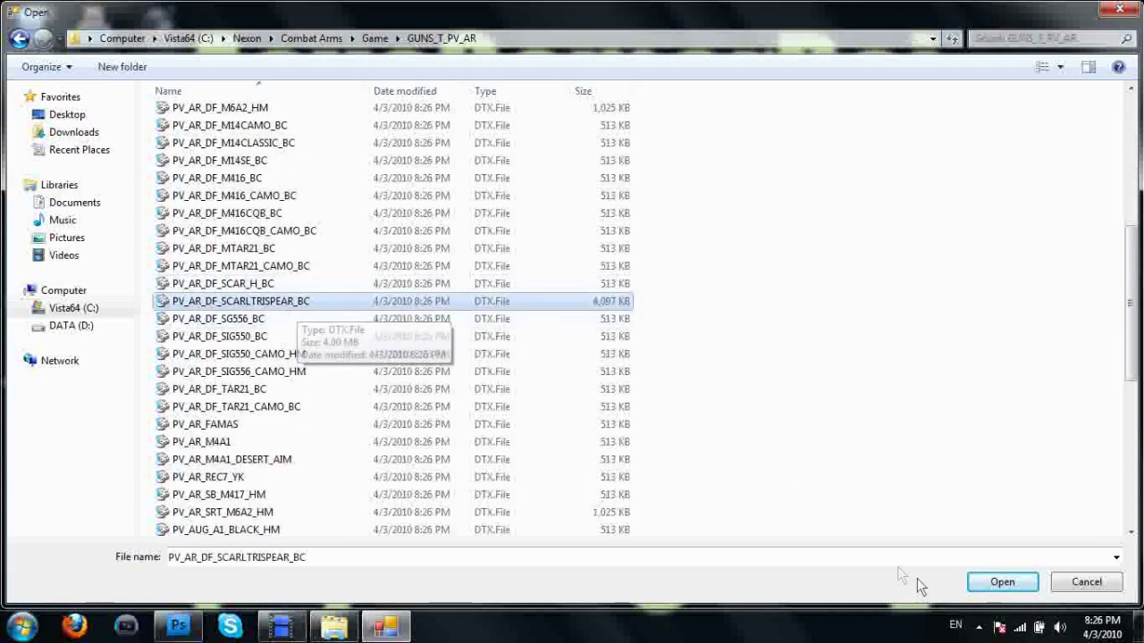
{"action": "left_click", "coordinate": [1005, 579]}
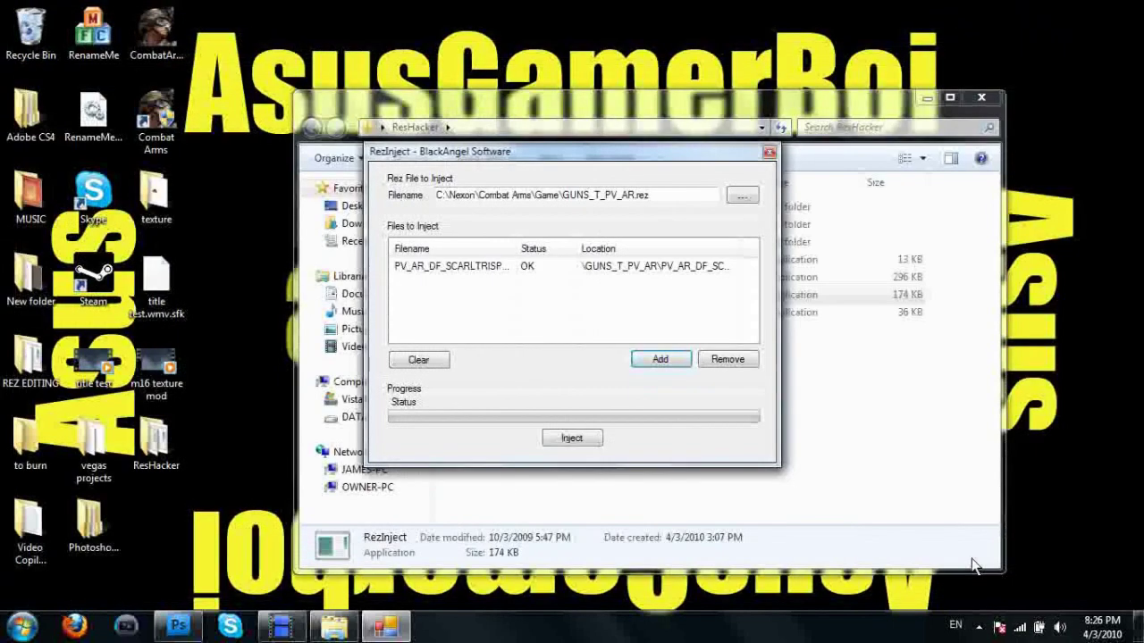
Step: Run the injection into GUNS_T_PV_AR.rez, dismiss the completion message, and close RezInject
{"action": "left_click", "coordinate": [582, 438]}
{"action": "left_click", "coordinate": [585, 440]}
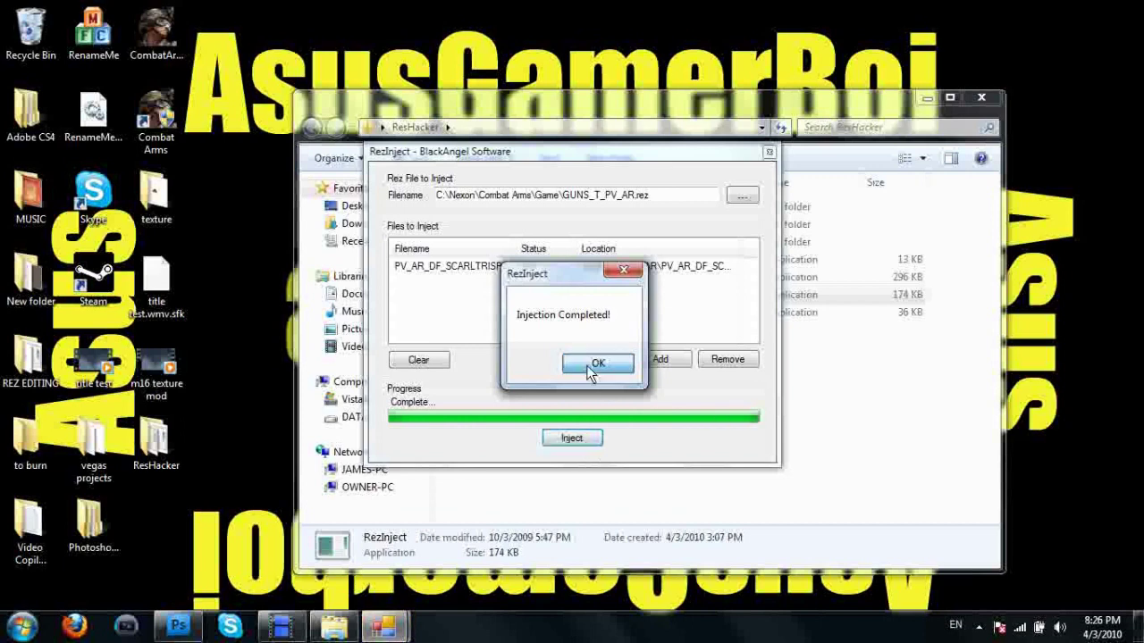
{"action": "left_click", "coordinate": [594, 368]}
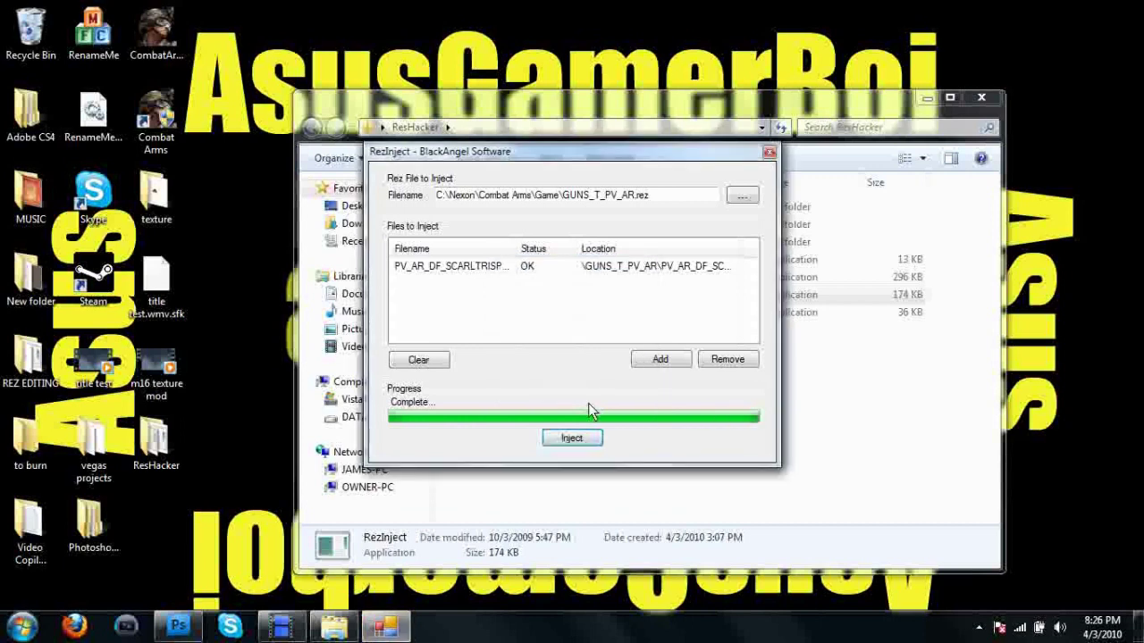
{"action": "left_click", "coordinate": [768, 152]}
{"action": "left_click", "coordinate": [782, 343]}
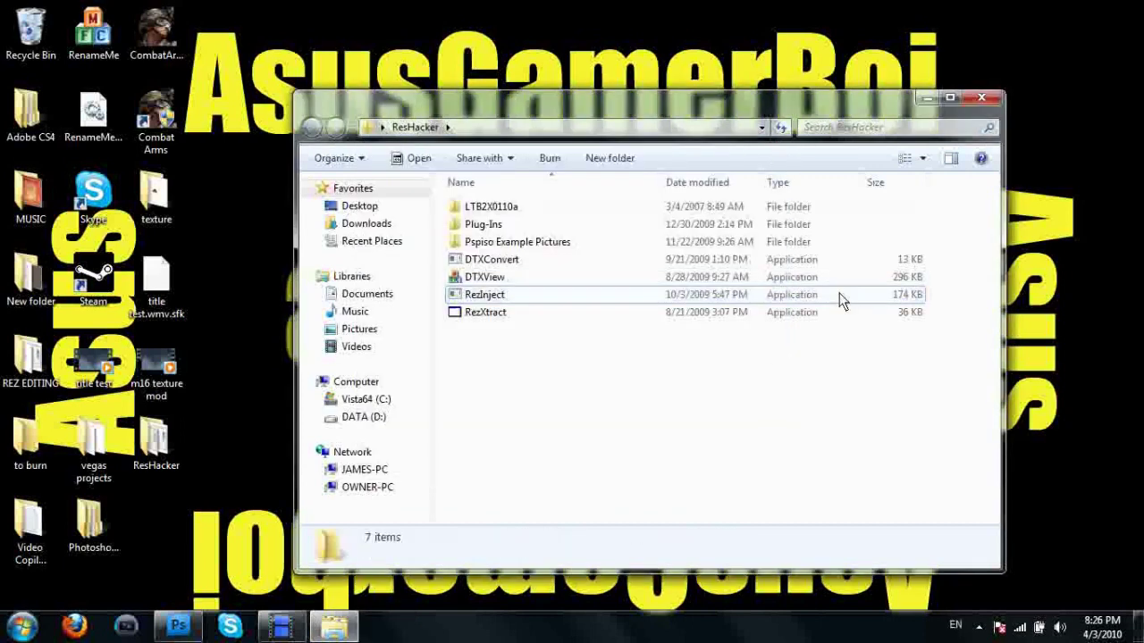
Step: Close the ResHacker window and browse through Computer to Vista64 (C:)\Nexon\Combat Arms\Game
{"action": "left_click", "coordinate": [983, 100]}
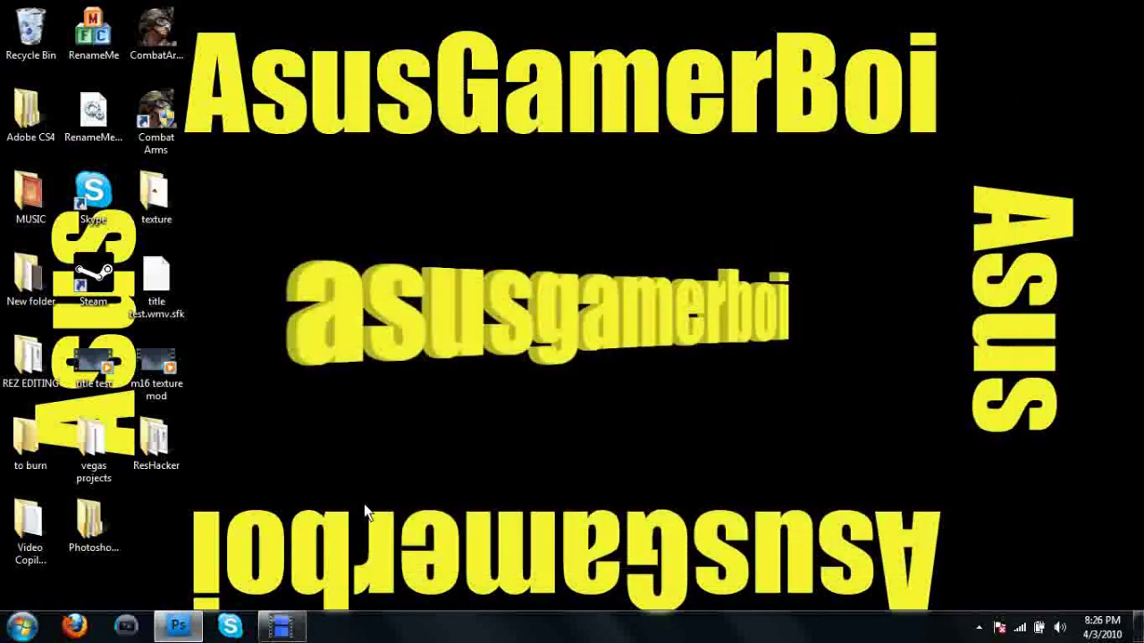
{"action": "left_click", "coordinate": [26, 631]}
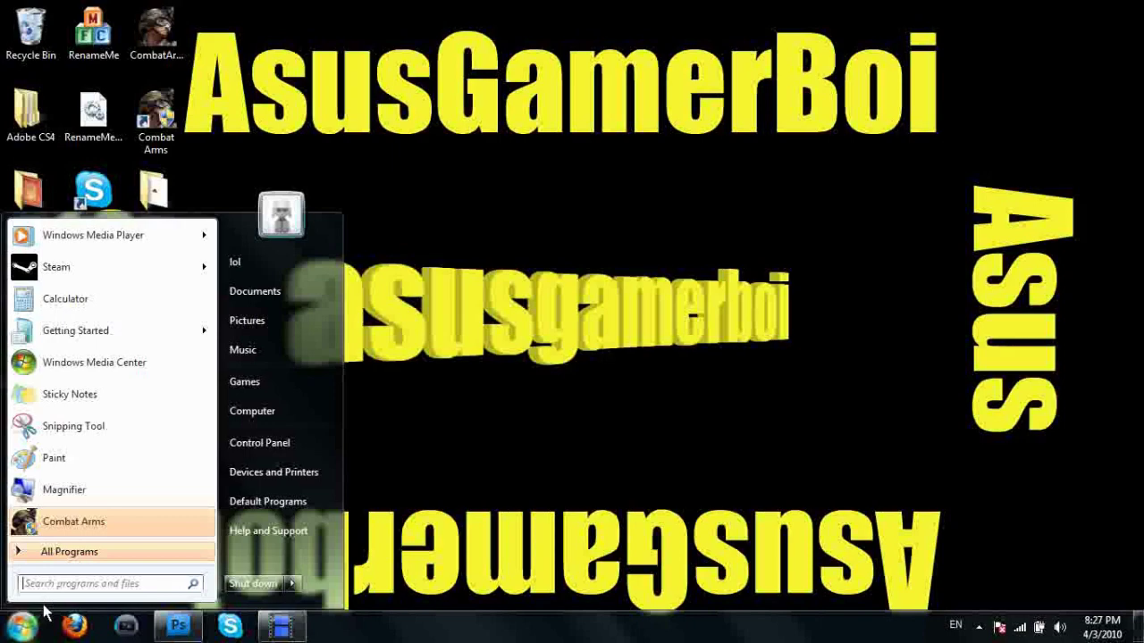
{"action": "left_click", "coordinate": [239, 413]}
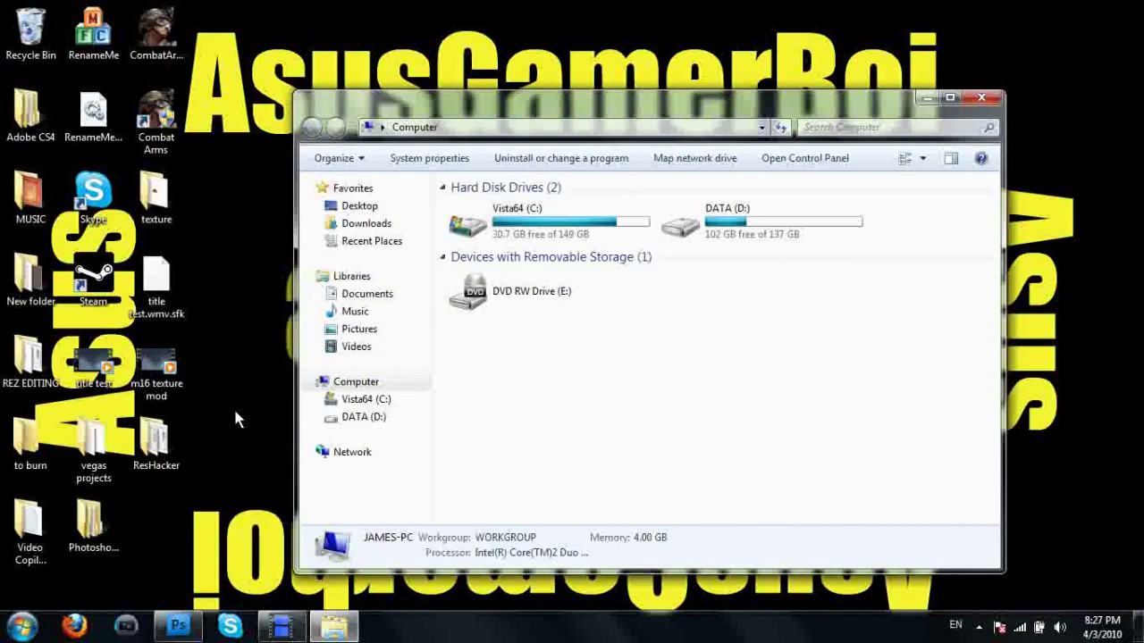
{"action": "double_click", "coordinate": [643, 230]}
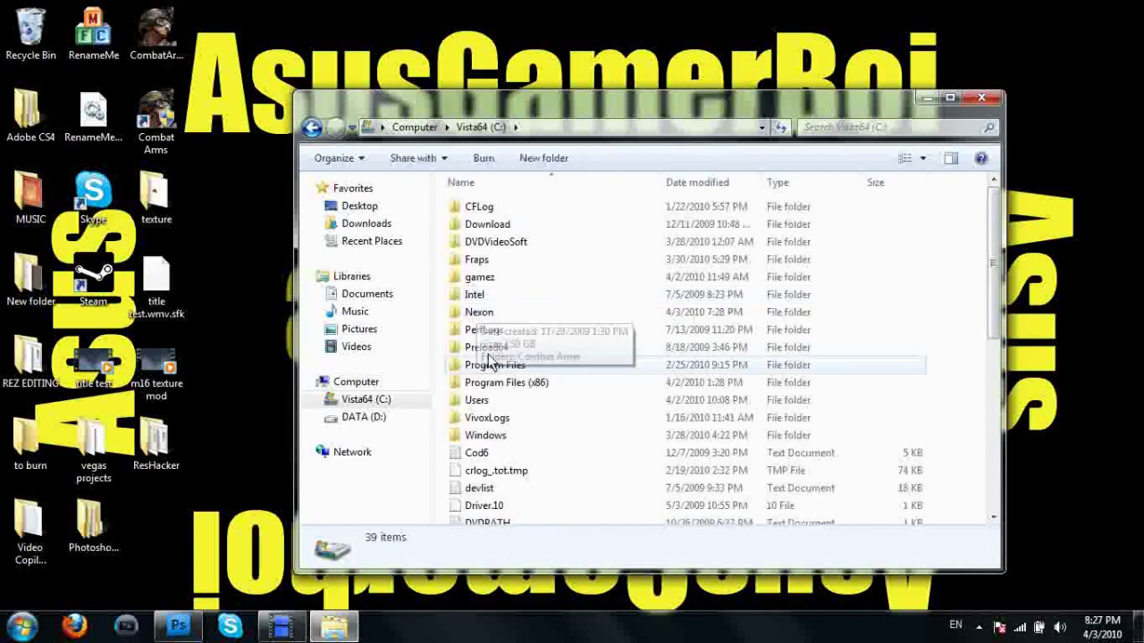
{"action": "double_click", "coordinate": [497, 324]}
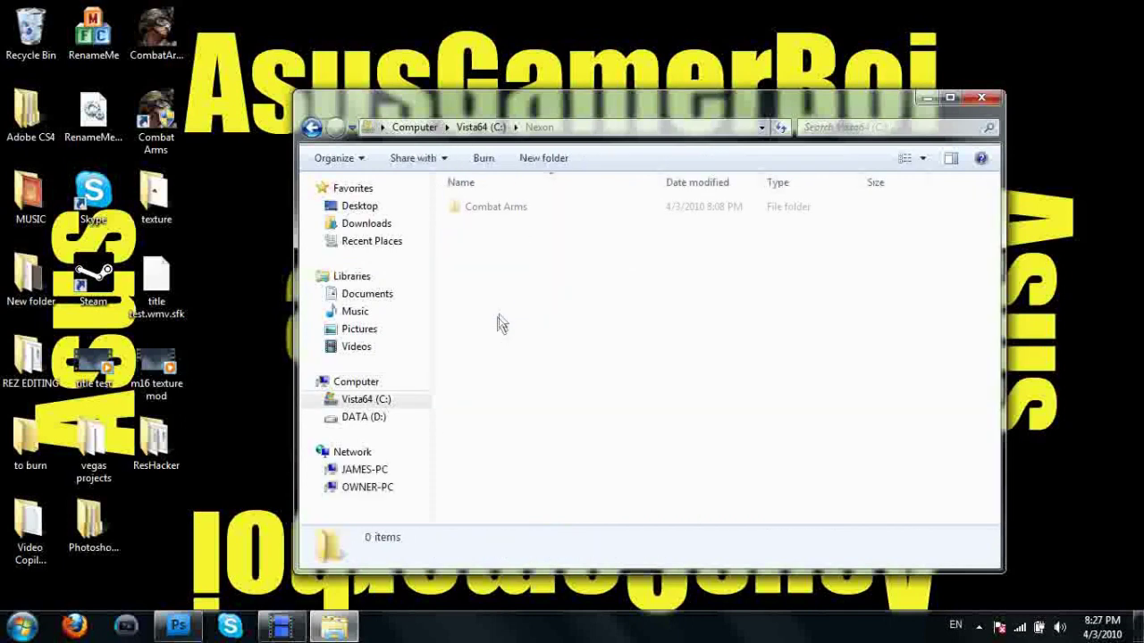
{"action": "double_click", "coordinate": [485, 209]}
{"action": "double_click", "coordinate": [478, 207]}
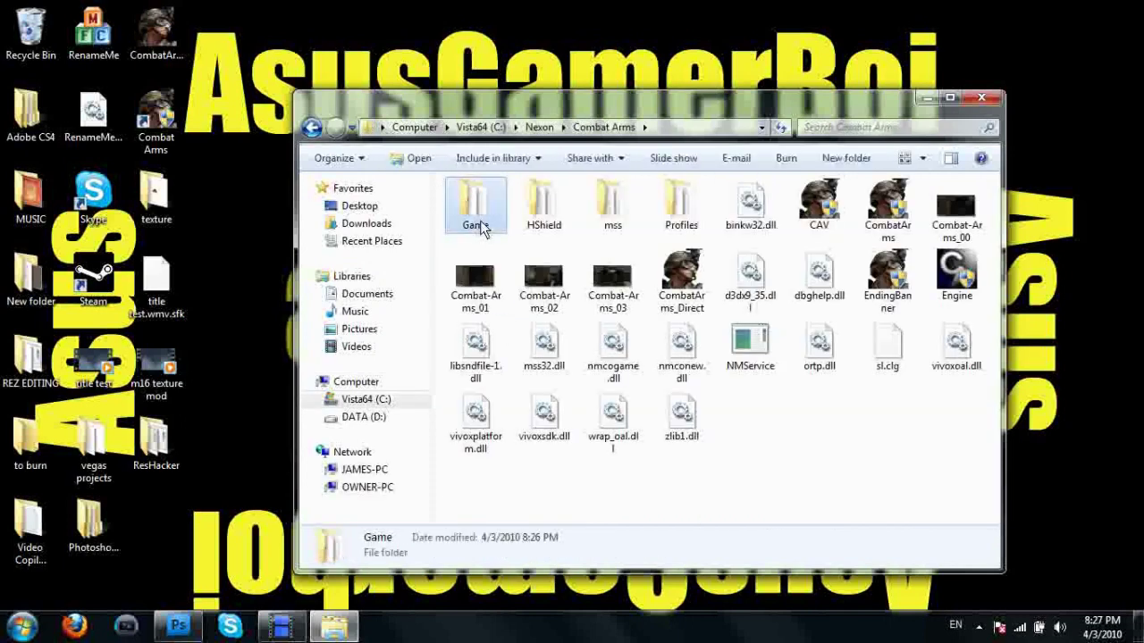
{"action": "scroll", "coordinate": [548, 346], "scroll_direction": "down", "scroll_amount": 4}
{"action": "scroll", "coordinate": [547, 347], "scroll_direction": "down", "scroll_amount": 7}
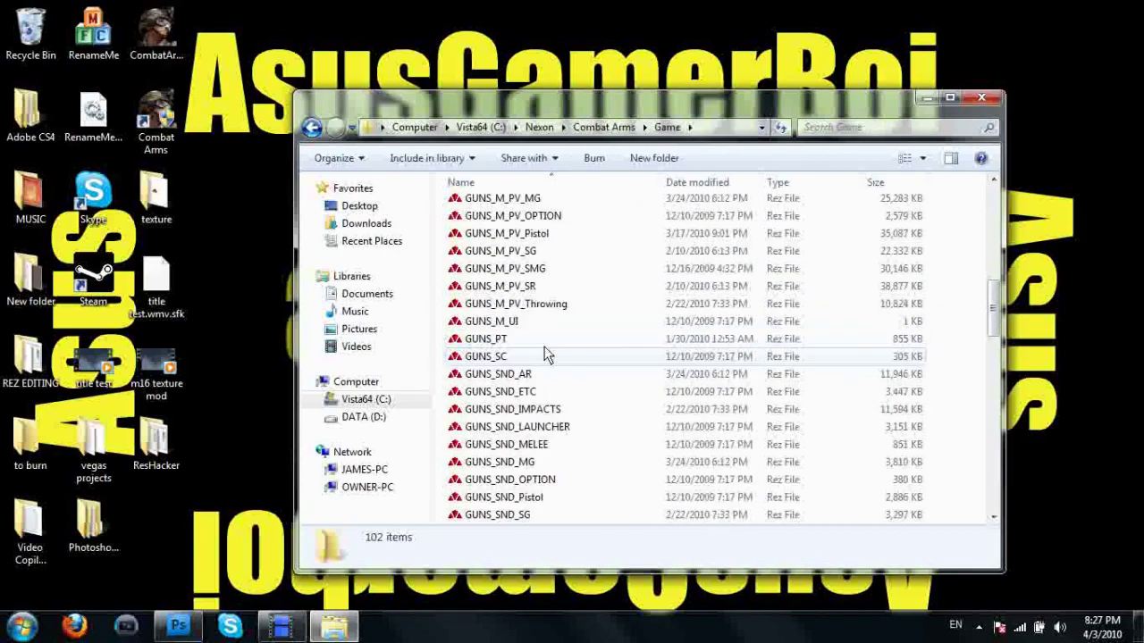
{"action": "left_click_drag", "start_coordinate": [574, 98], "coordinate": [541, 0]}
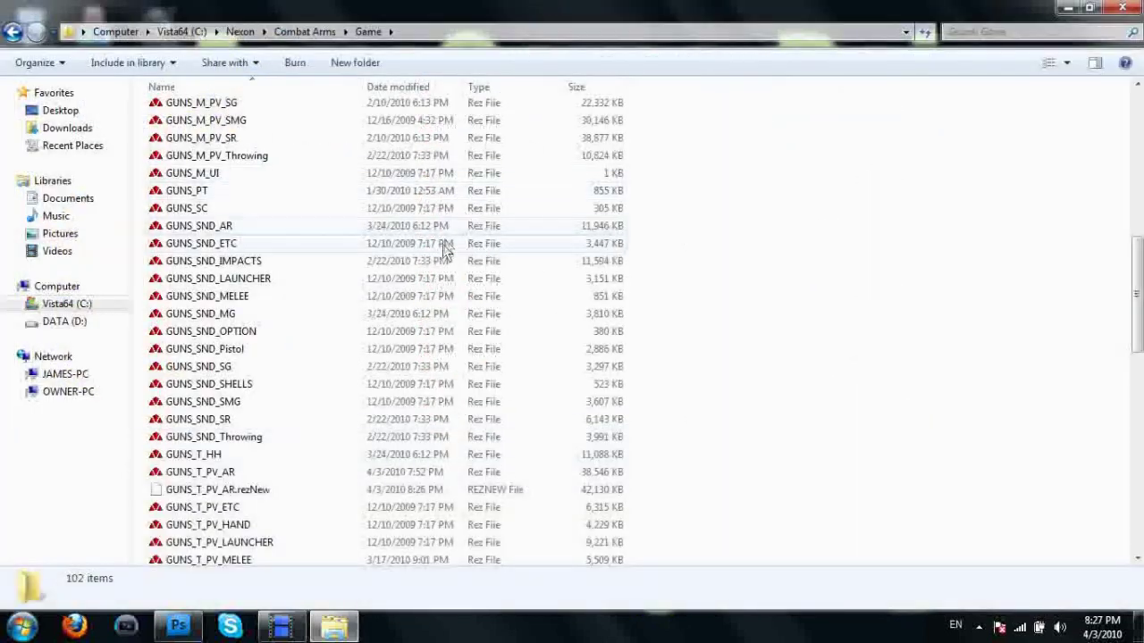
Step: Delete the original GUNS_T_PV_AR rez file
{"action": "scroll", "coordinate": [447, 255], "scroll_direction": "down", "scroll_amount": 2}
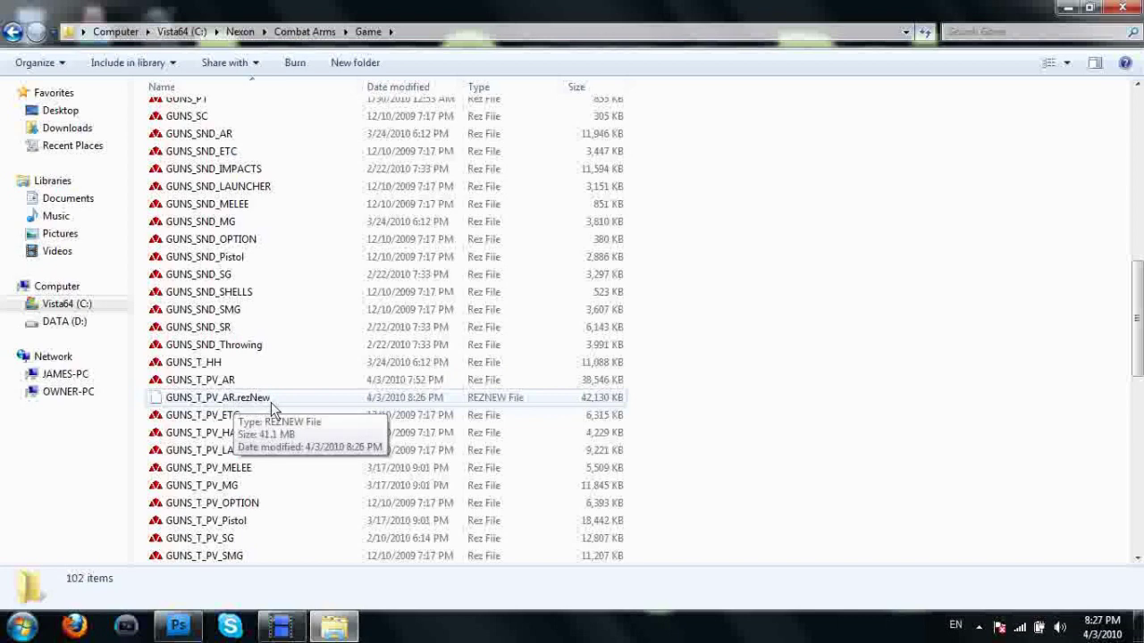
{"action": "left_click", "coordinate": [230, 383]}
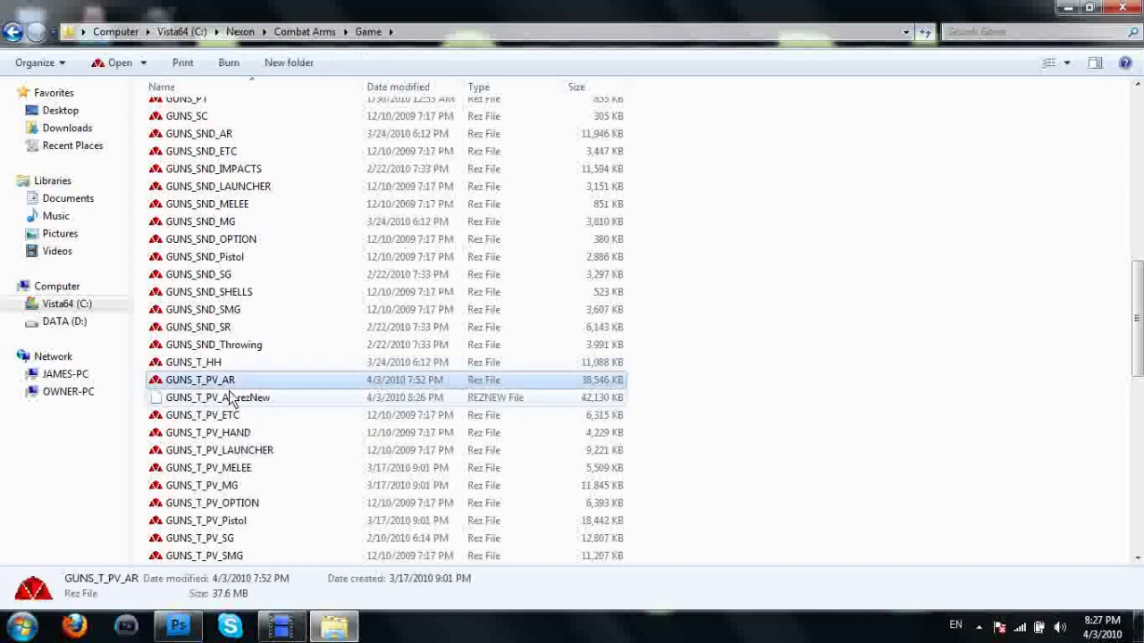
{"action": "key", "text": "Delete"}
{"action": "key", "text": "Return"}
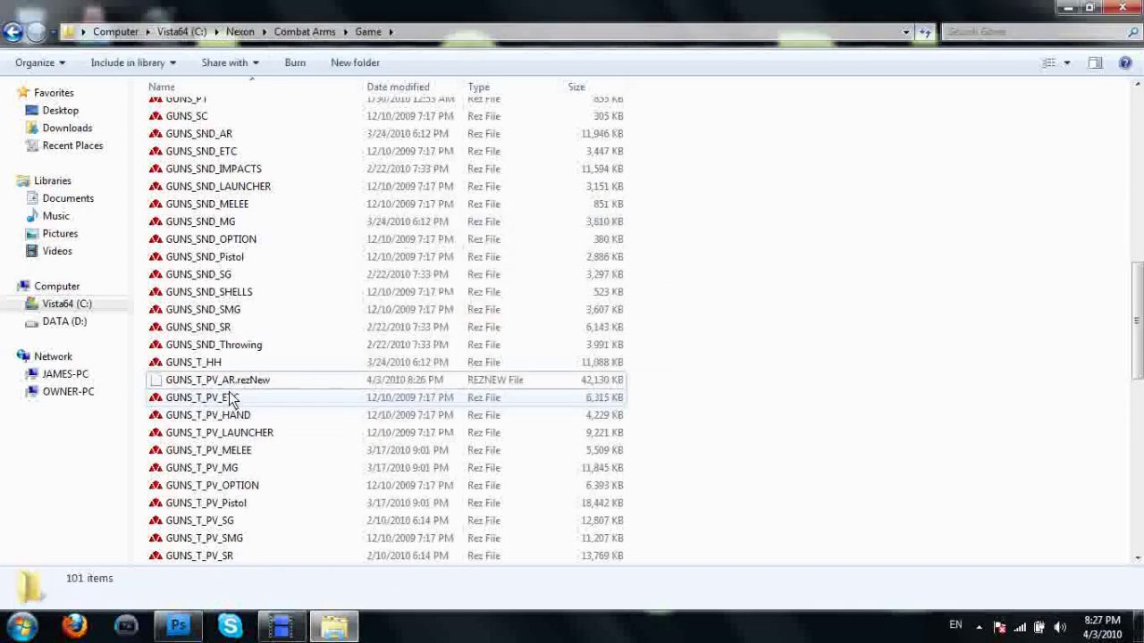
Step: Rename GUNS_T_PV_AR.rezNew to GUNS_T_PV_AR.rez and confirm the extension change
{"action": "right_click", "coordinate": [255, 381]}
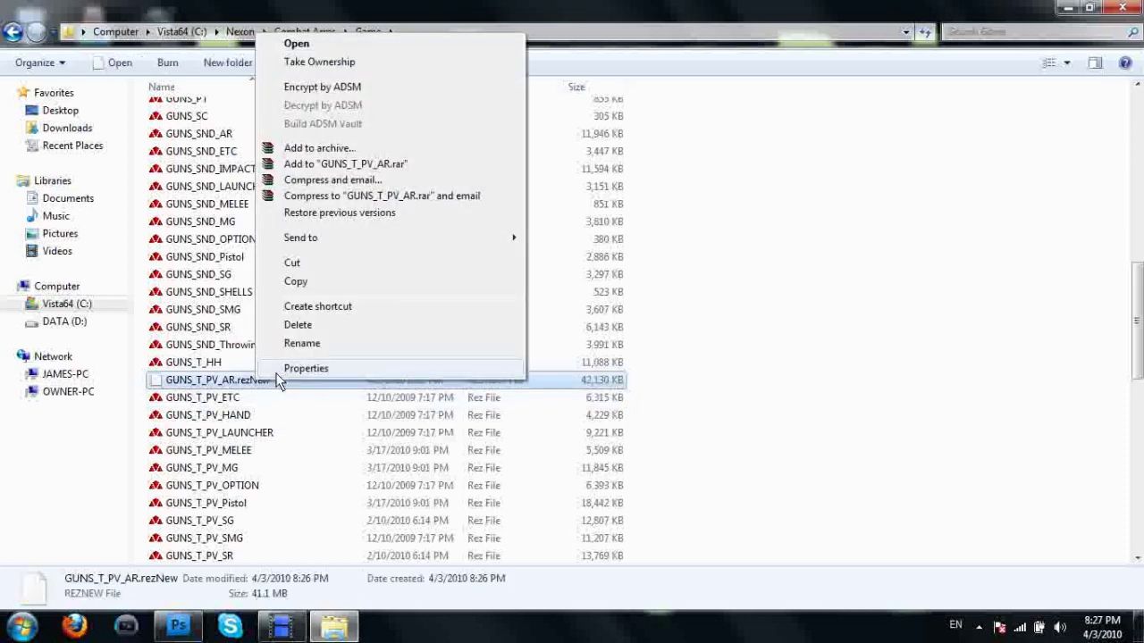
{"action": "left_click", "coordinate": [295, 351]}
{"action": "left_click", "coordinate": [284, 383]}
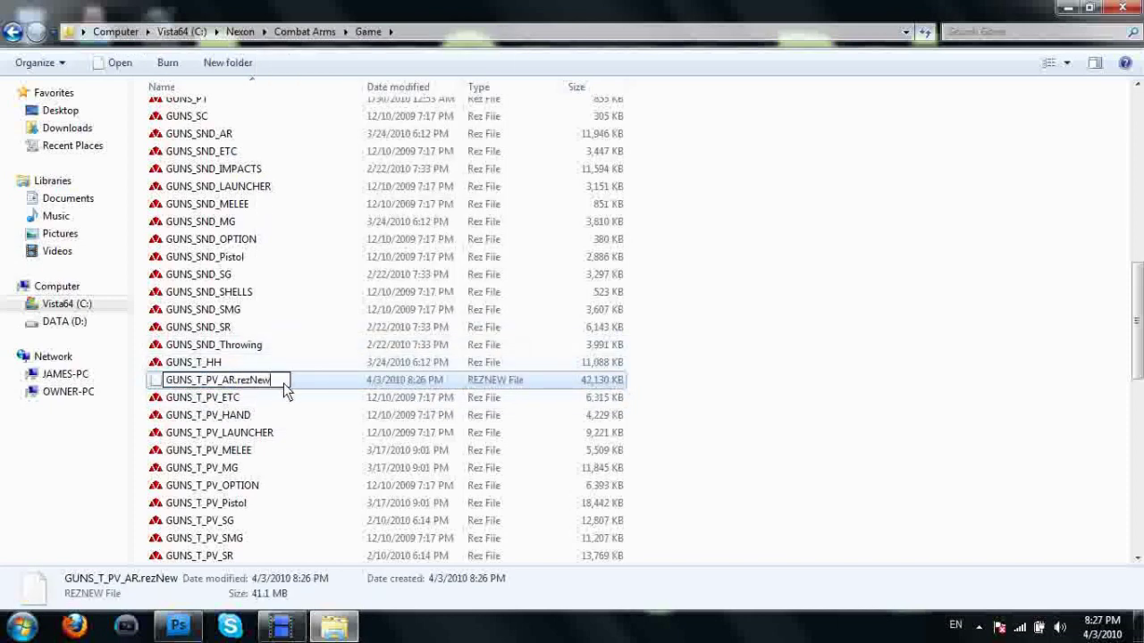
{"action": "key", "text": "BackSpace"}
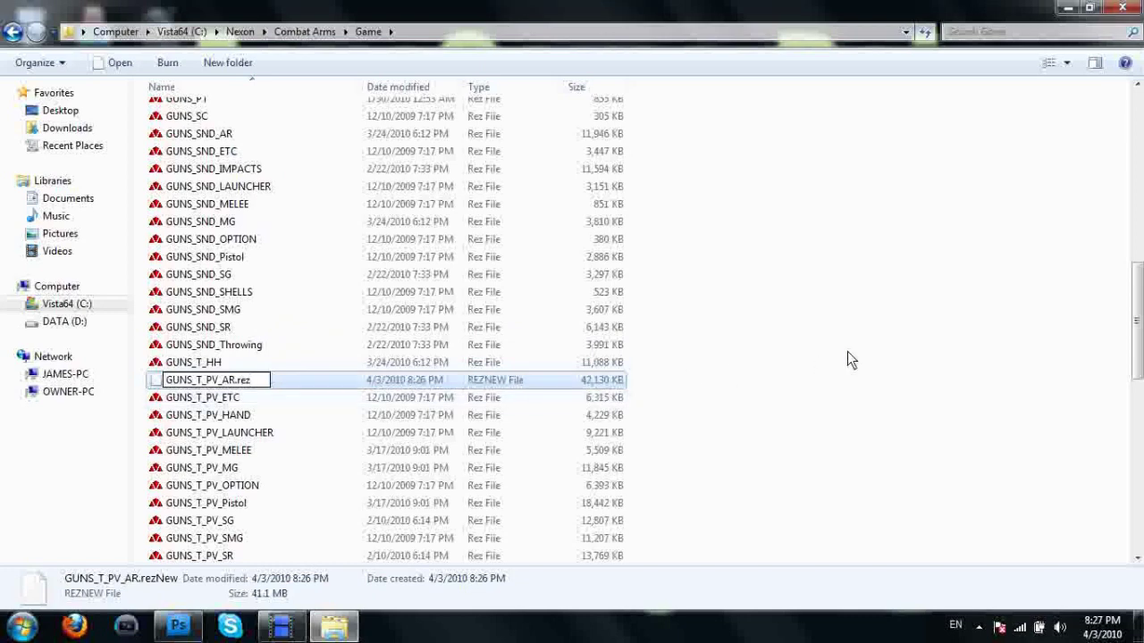
{"action": "key", "text": "Return"}
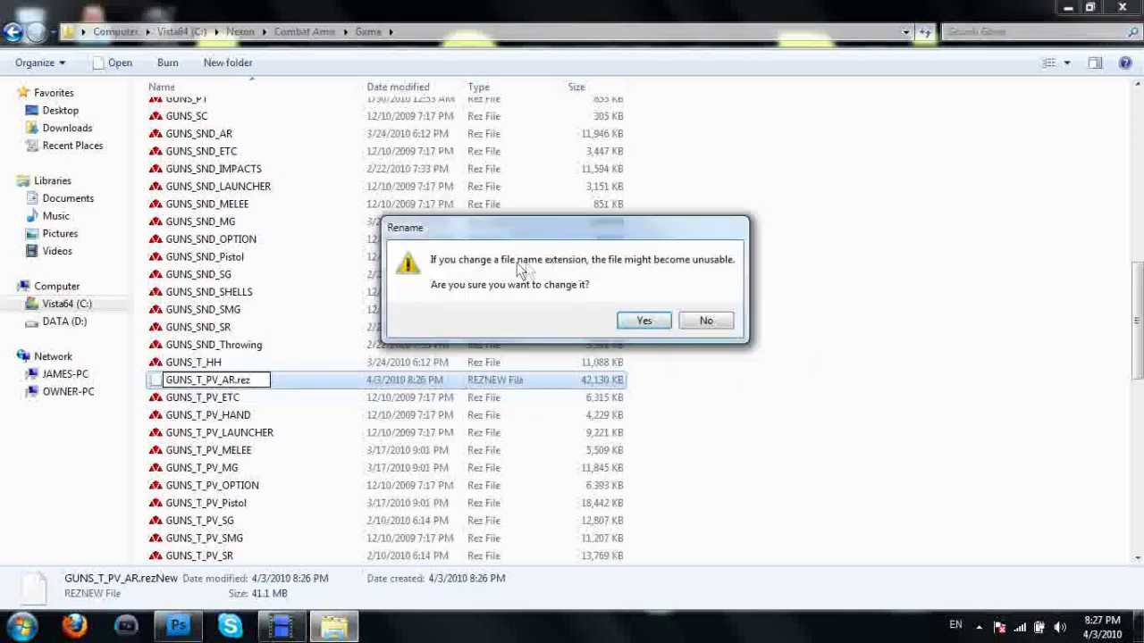
{"action": "left_click", "coordinate": [643, 322]}
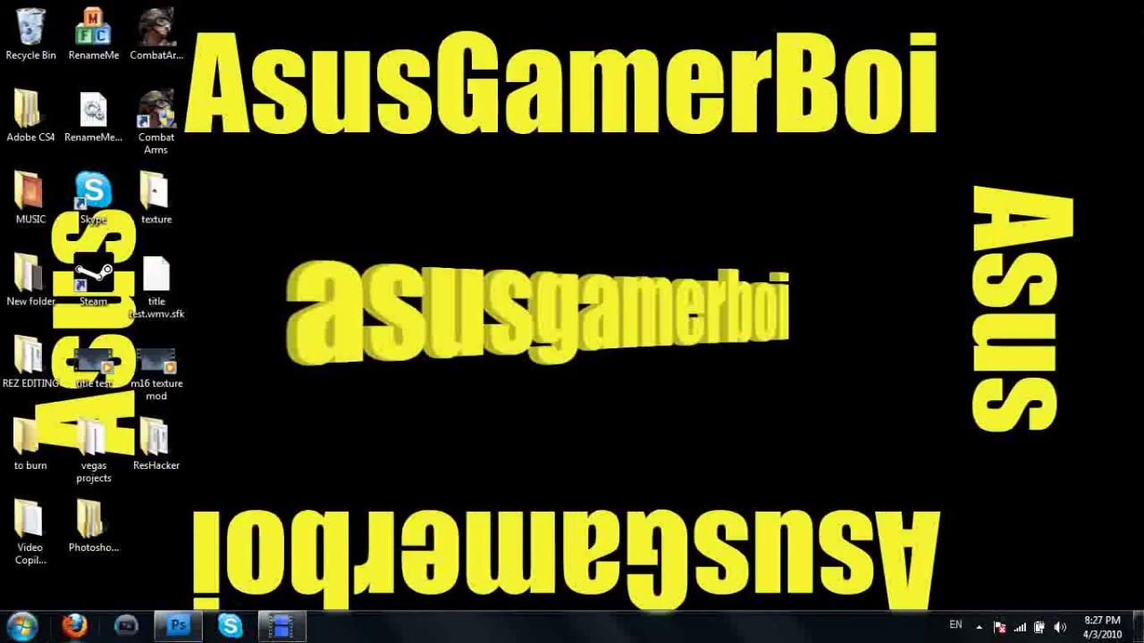
Step: Switch to Firefox from the taskbar and select the web address in its address bar
{"action": "left_click", "coordinate": [21, 625]}
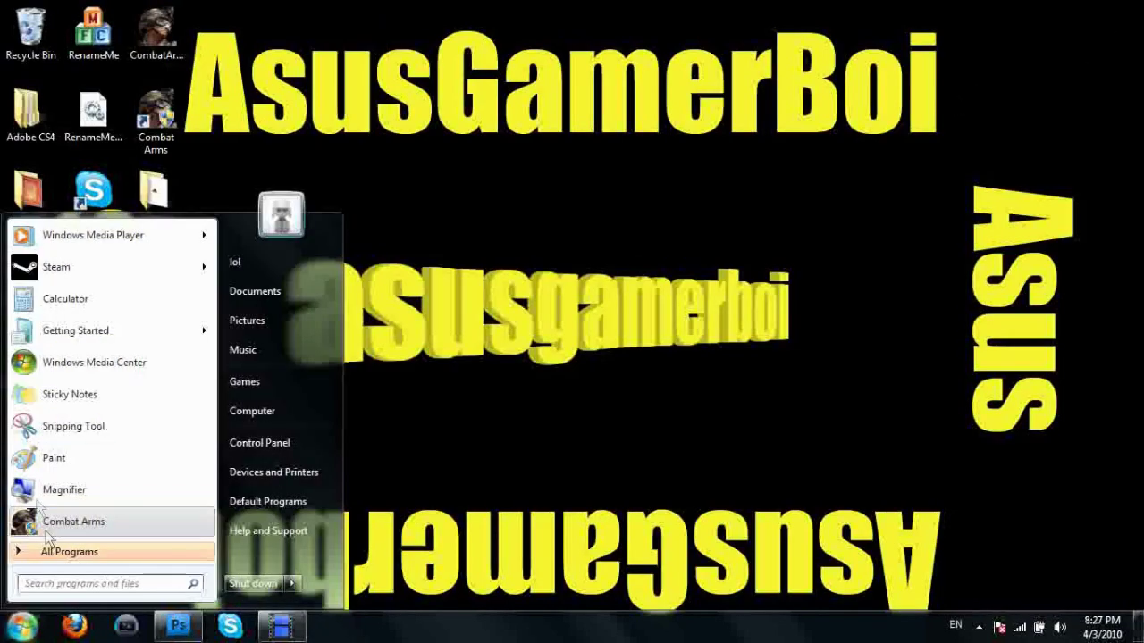
{"action": "left_click", "coordinate": [67, 630]}
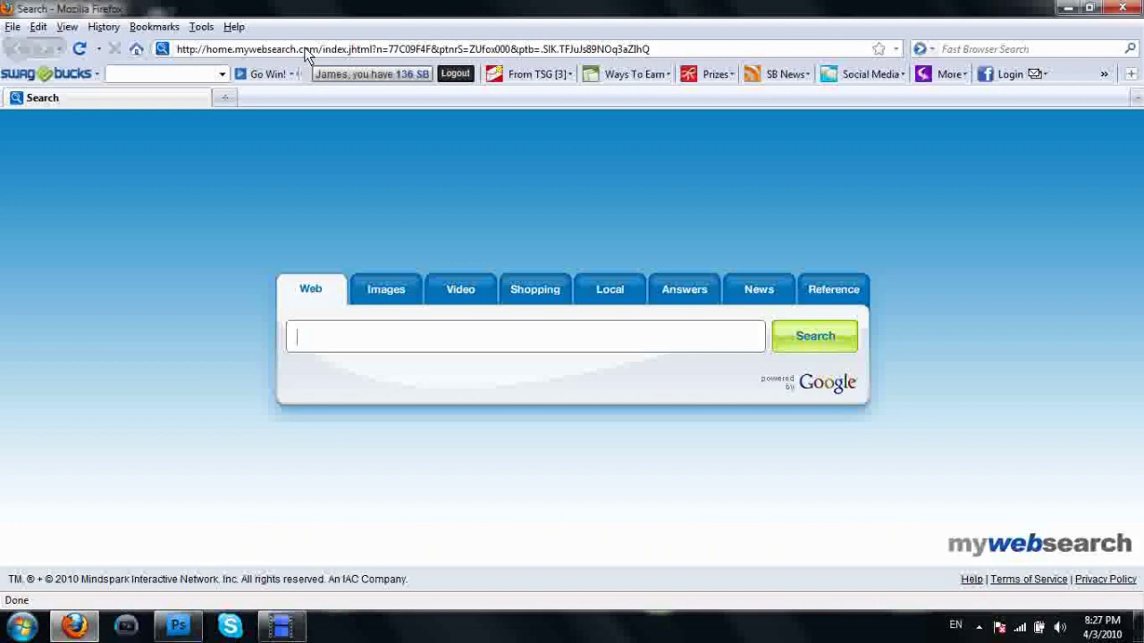
{"action": "left_click", "coordinate": [311, 51]}
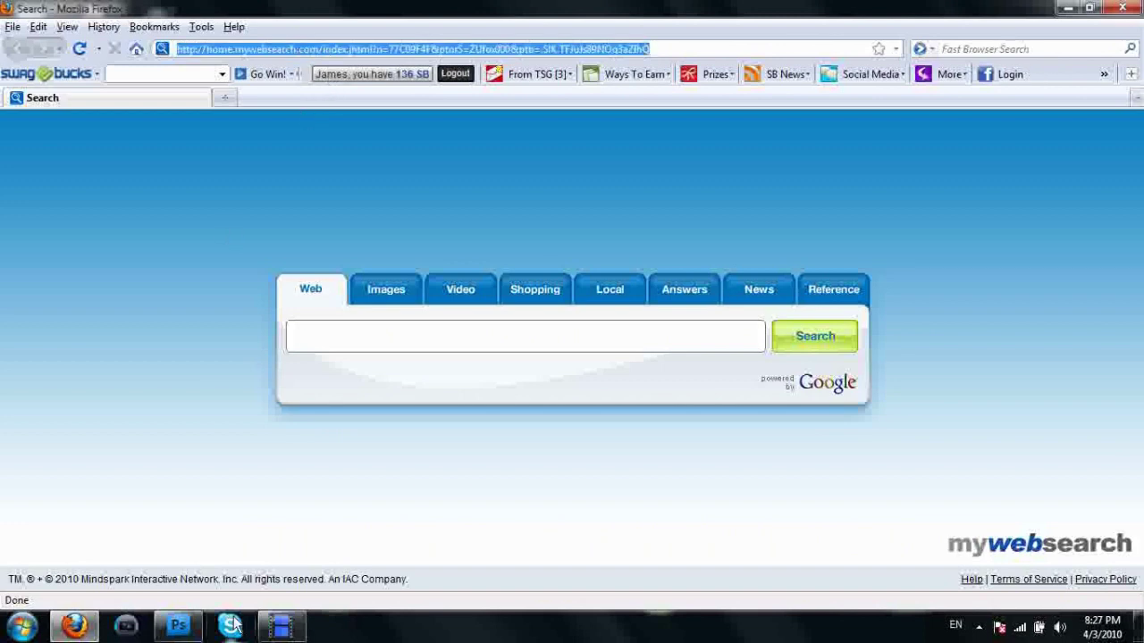
{"action": "mouse_move", "coordinate": [278, 630]}
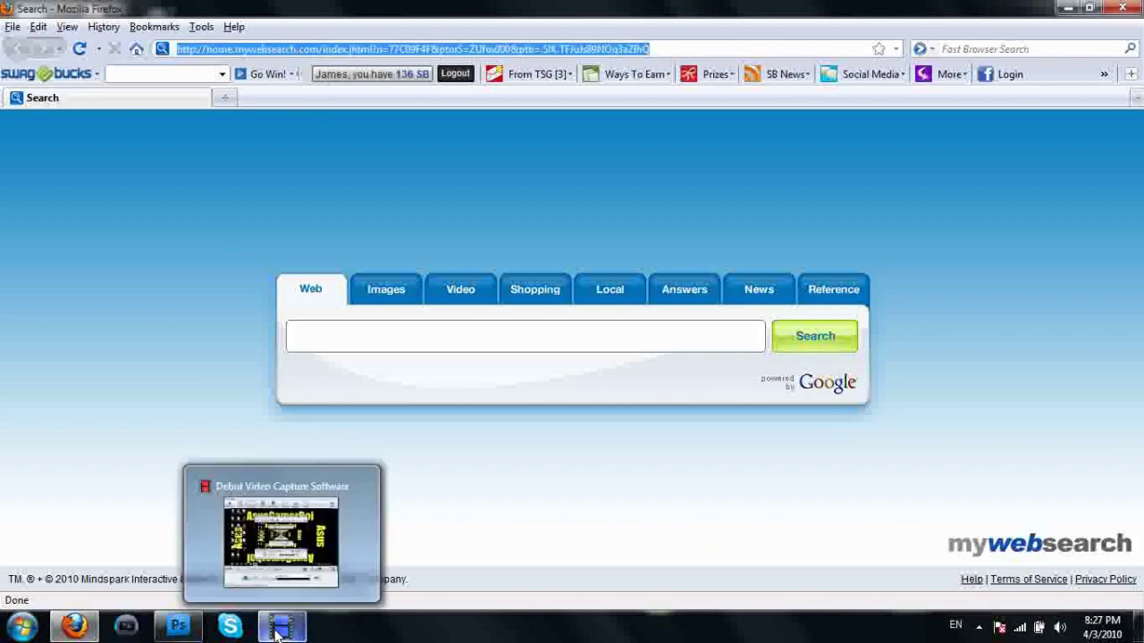